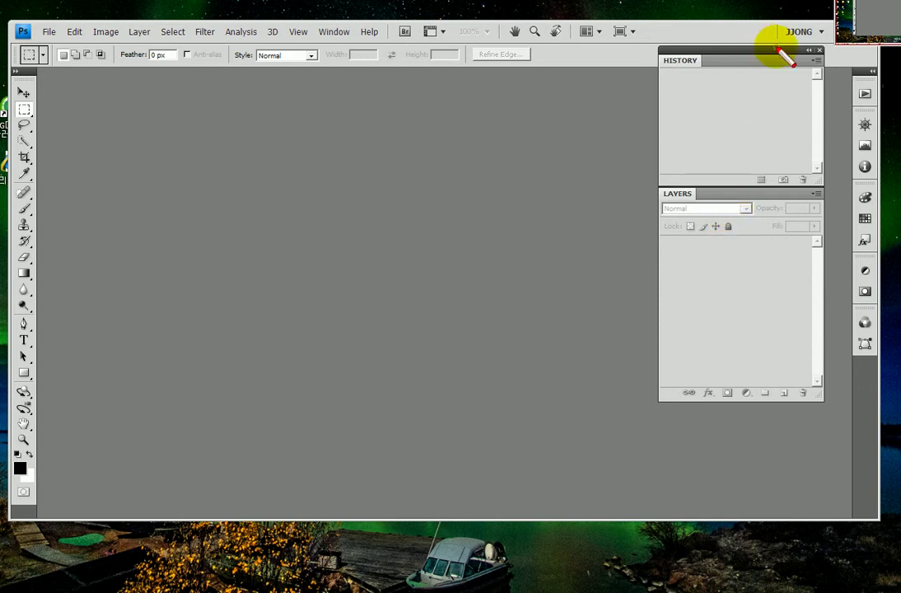
# Move the History/Layers panel group lower in the workspace, leaving a blank Notepad window open
pyautogui.moveTo(762, 52); pyautogui.dragTo(583, 124)
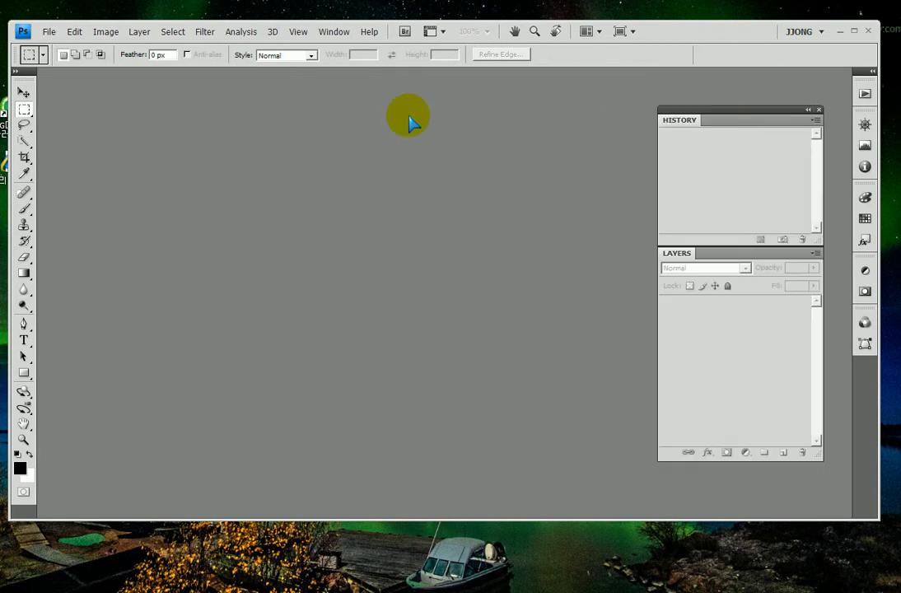
pyautogui.moveTo(18, 36); pyautogui.dragTo(369, 42)
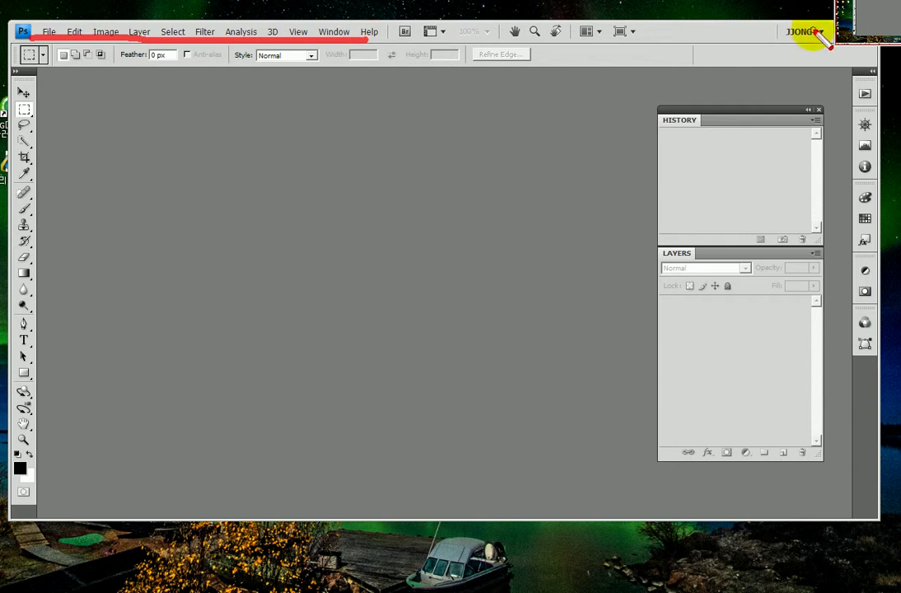
pyautogui.moveTo(769, 27); pyautogui.dragTo(778, 19)
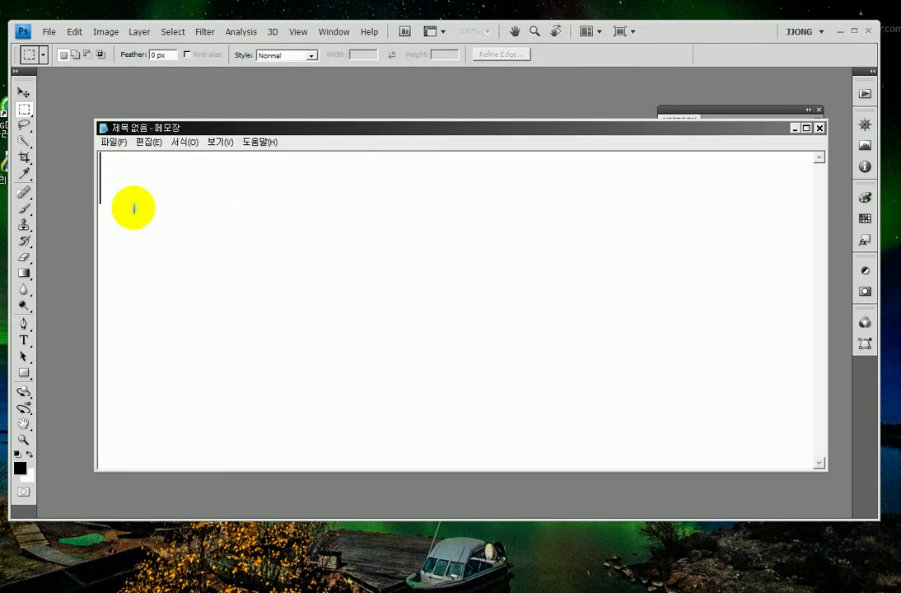
# Write '워크 스페이스' on line one and 'Work Space' on line two in Notepad
pyautogui.write('ㅇ워크스')
pyautogui.write('페이스')
pyautogui.press('Return')
pyautogui.write('Wor')
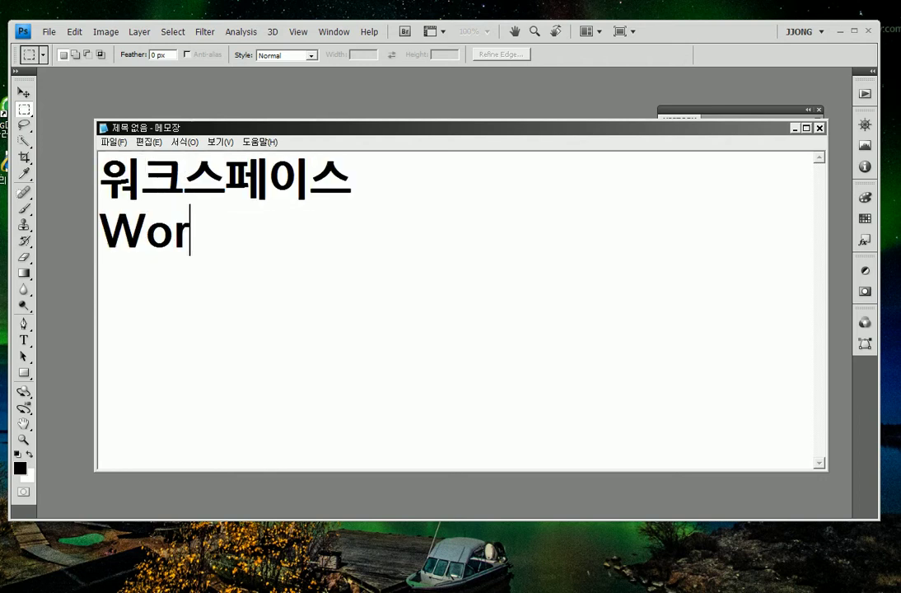
pyautogui.write('k Space')
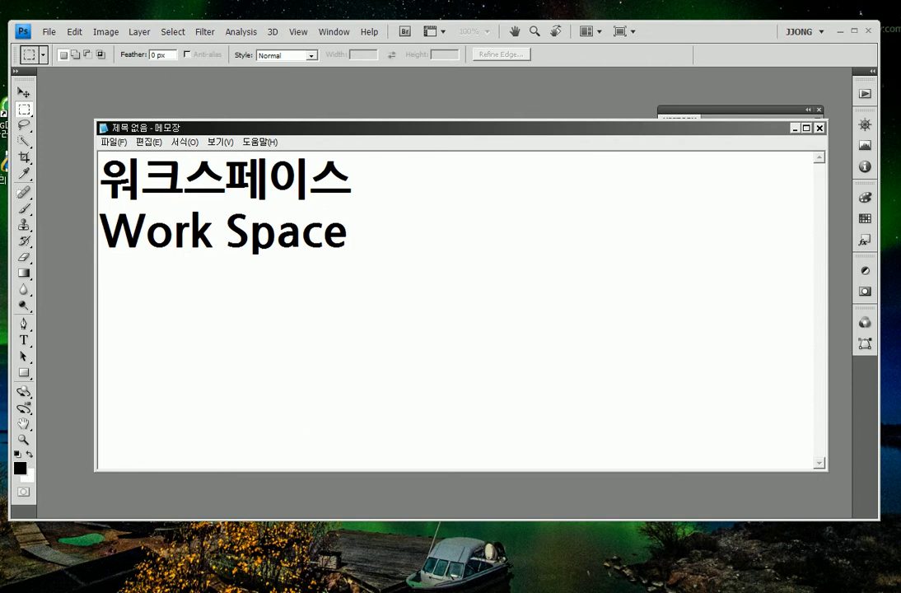
pyautogui.click(183, 177)
pyautogui.click(396, 256)
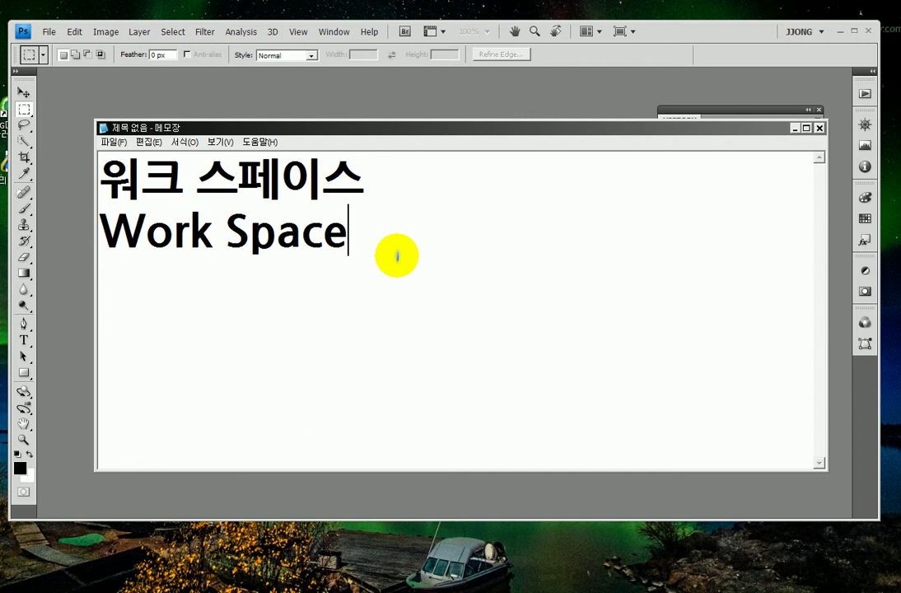
pyautogui.moveTo(801, 51); pyautogui.dragTo(781, 63)
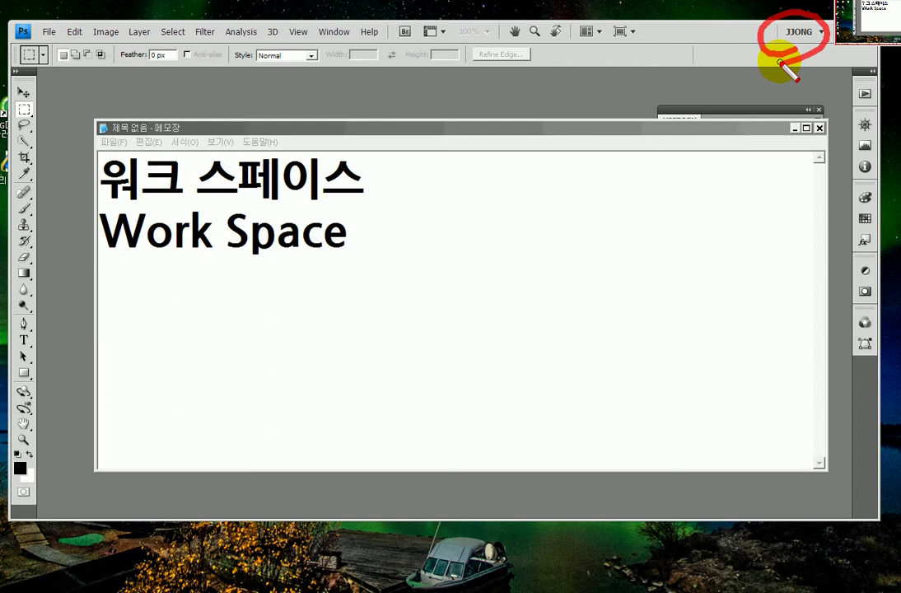
# Switch Photoshop to the Basic workspace and confirm the change
pyautogui.click(798, 33)
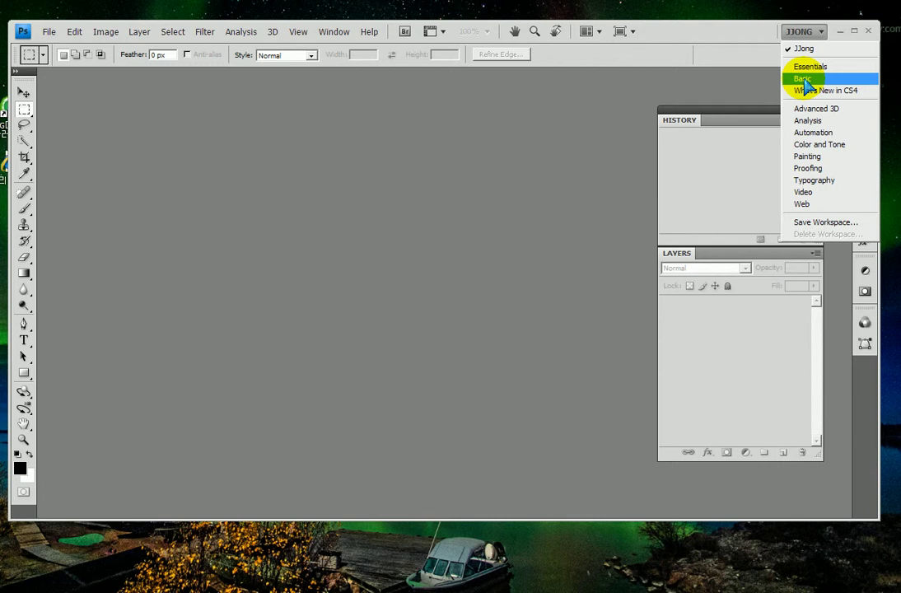
pyautogui.click(805, 79)
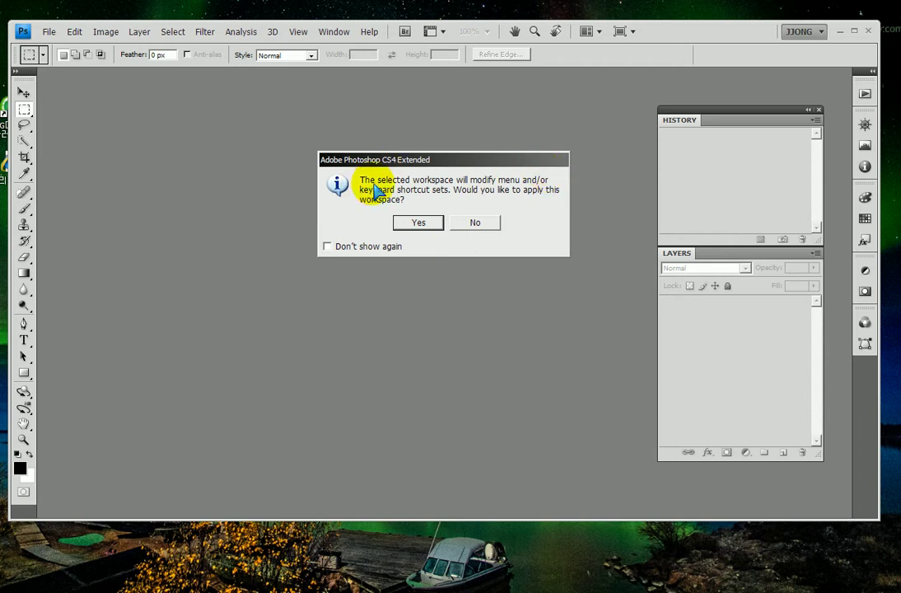
pyautogui.click(419, 224)
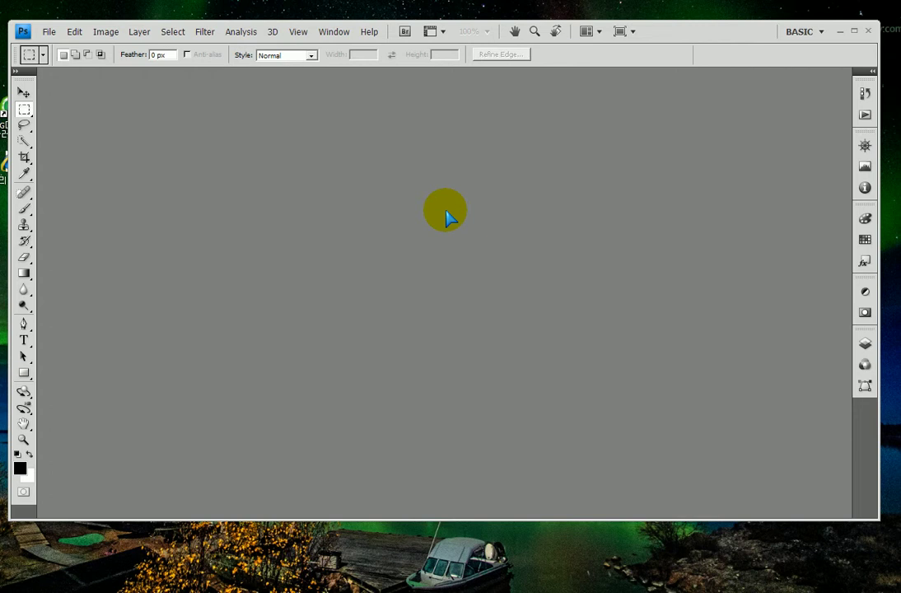
# Float History as its own panel near the top, with Actions collapsed in the dock
pyautogui.click(865, 93)
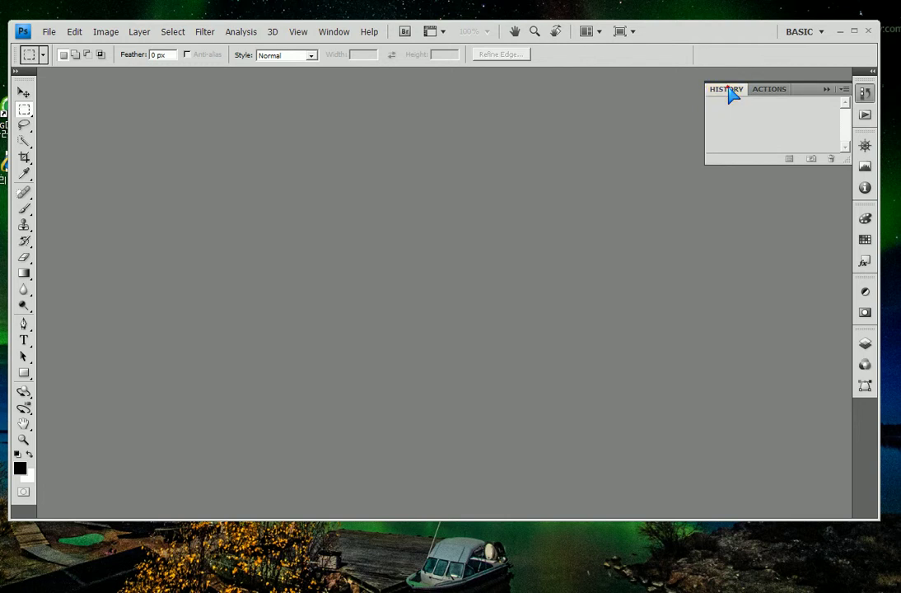
pyautogui.moveTo(731, 92); pyautogui.dragTo(488, 113)
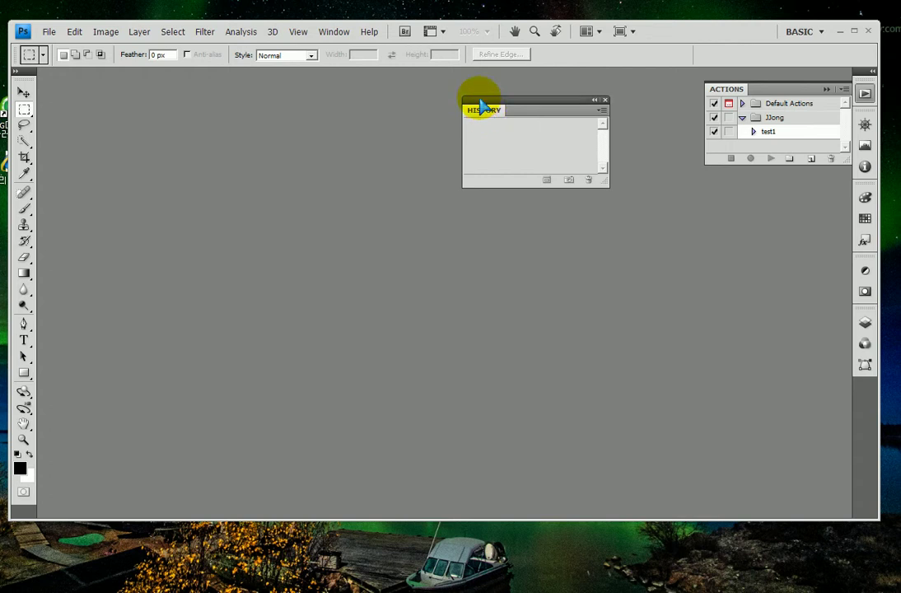
pyautogui.click(827, 90)
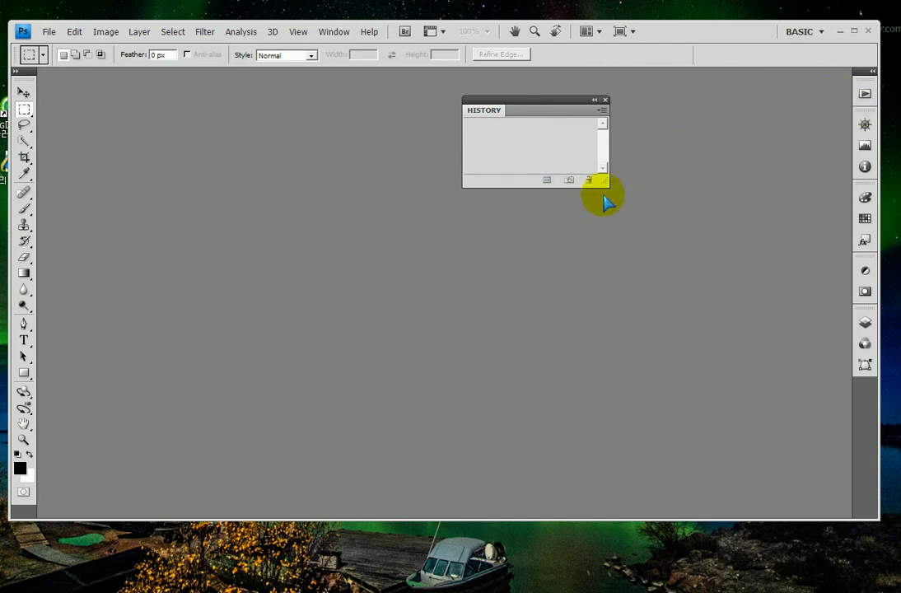
# Resize the floating History panel from its bottom-right corner
pyautogui.moveTo(607, 194)
pyautogui.mouseDown()
pyautogui.moveTo(599, 165)
pyautogui.moveTo(620, 200)
pyautogui.moveTo(587, 193)
pyautogui.moveTo(614, 198)
pyautogui.mouseUp()
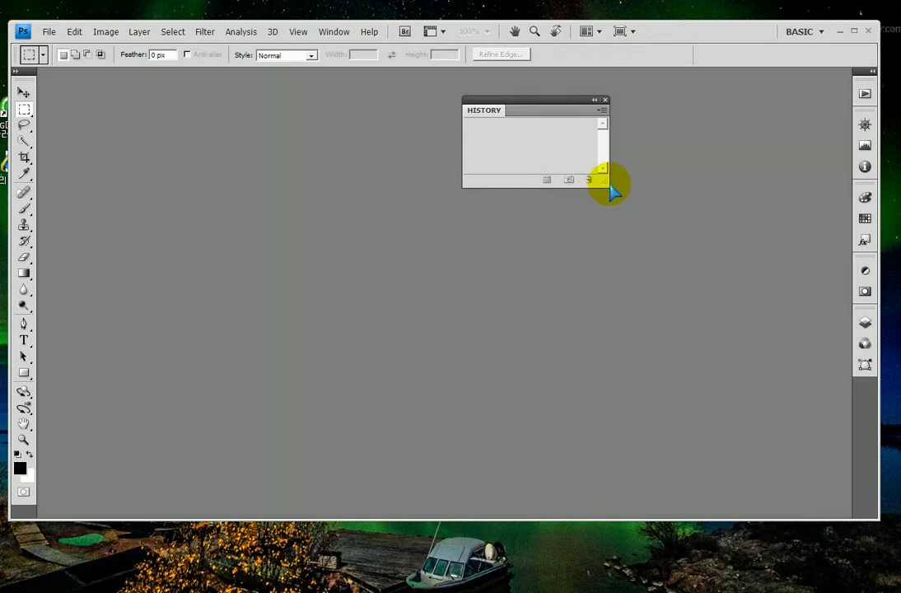
pyautogui.moveTo(609, 186)
pyautogui.mouseDown()
pyautogui.moveTo(625, 199)
pyautogui.moveTo(601, 192)
pyautogui.mouseUp()
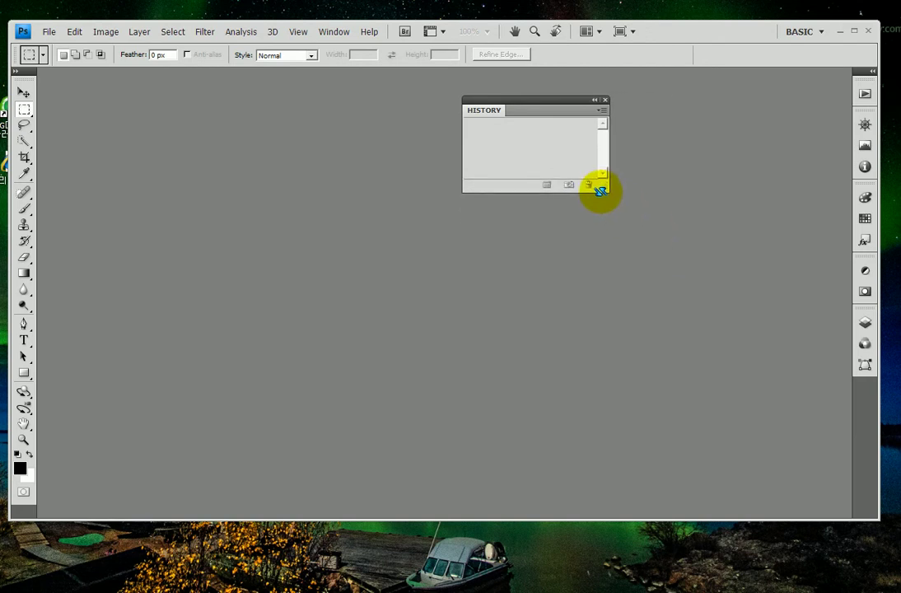
pyautogui.moveTo(601, 192); pyautogui.dragTo(559, 196)
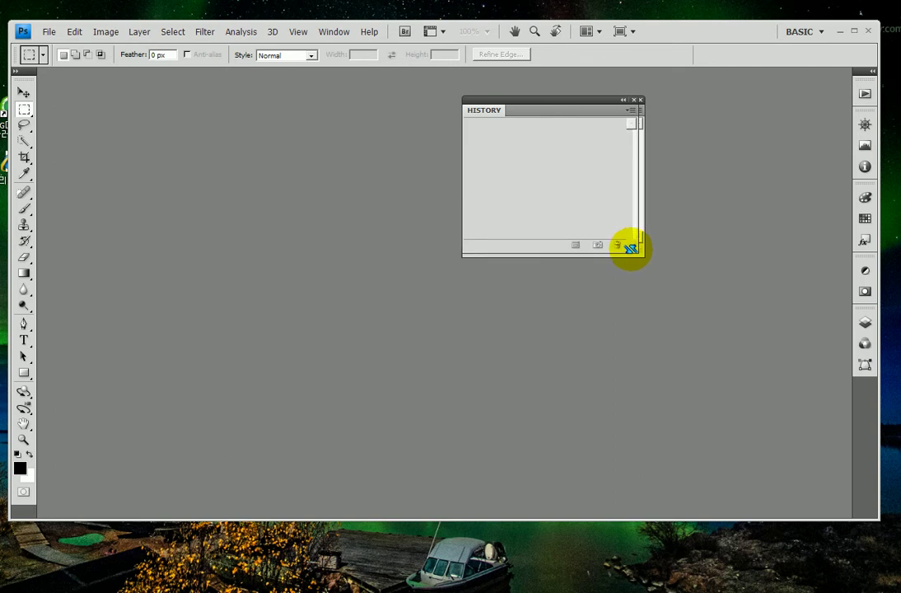
# Move the History panel to the upper right, just beside the side dock
pyautogui.click(486, 108)
pyautogui.moveTo(490, 113); pyautogui.dragTo(548, 115)
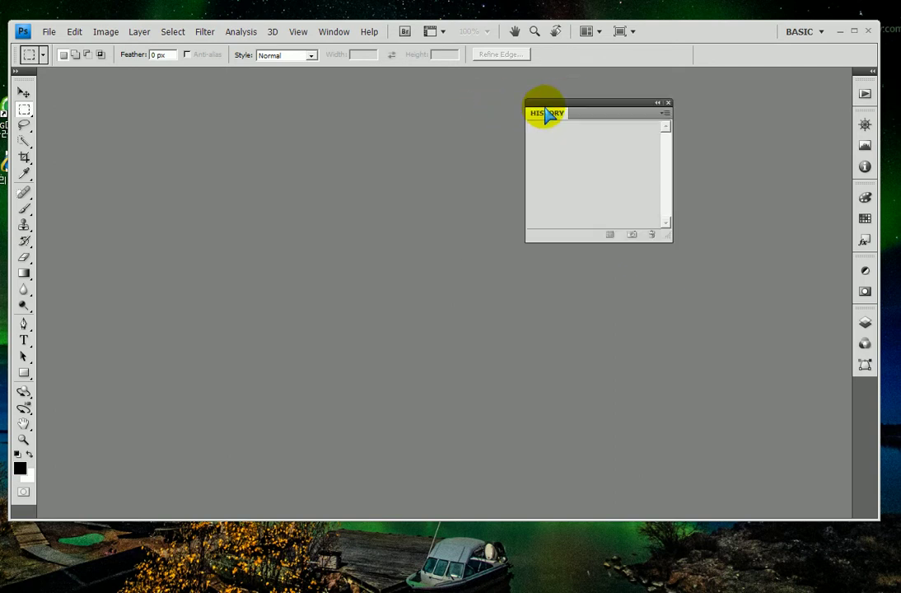
pyautogui.moveTo(542, 96)
pyautogui.mouseDown()
pyautogui.moveTo(633, 122)
pyautogui.moveTo(679, 104)
pyautogui.mouseUp()
pyautogui.moveTo(578, 87); pyautogui.dragTo(524, 90)
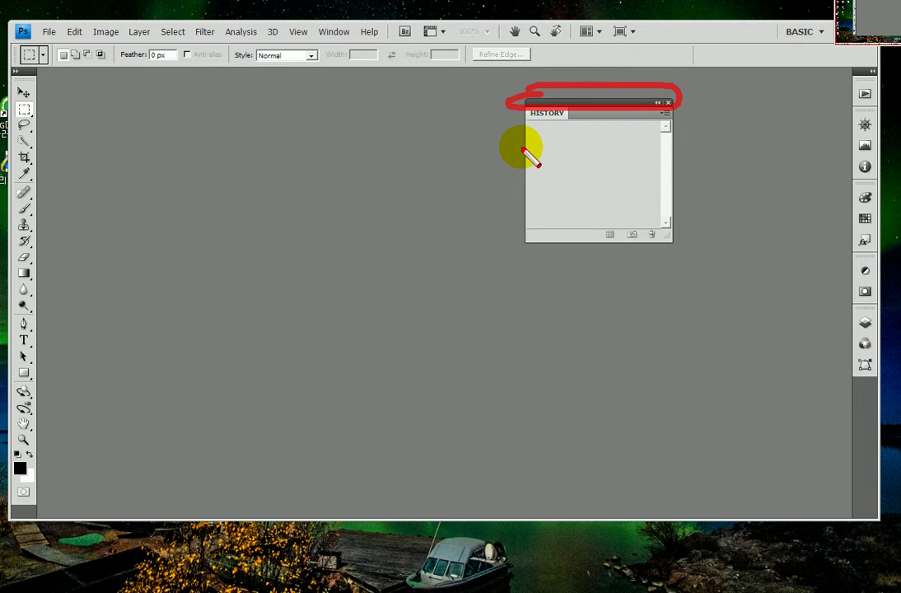
pyautogui.moveTo(552, 113); pyautogui.dragTo(672, 91)
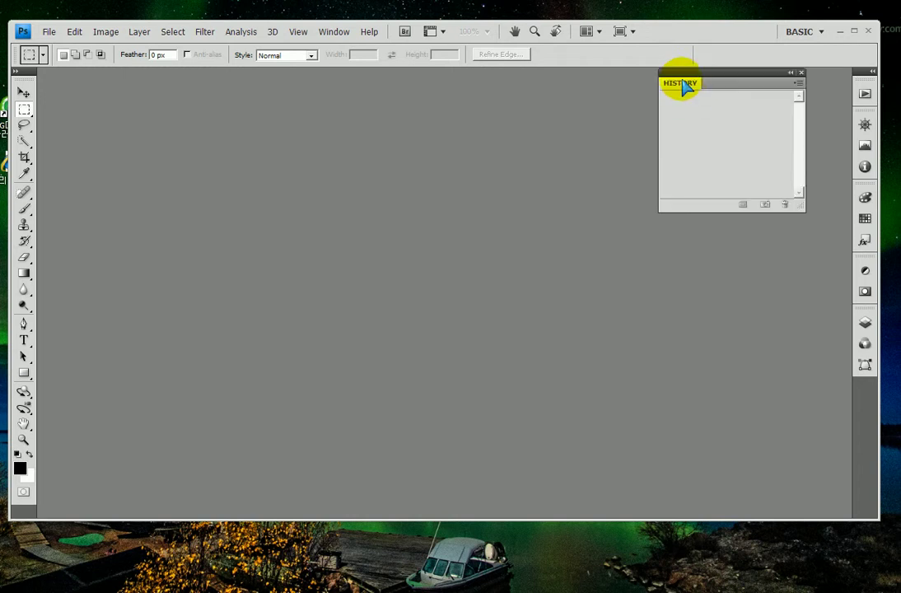
pyautogui.moveTo(692, 85); pyautogui.dragTo(700, 83)
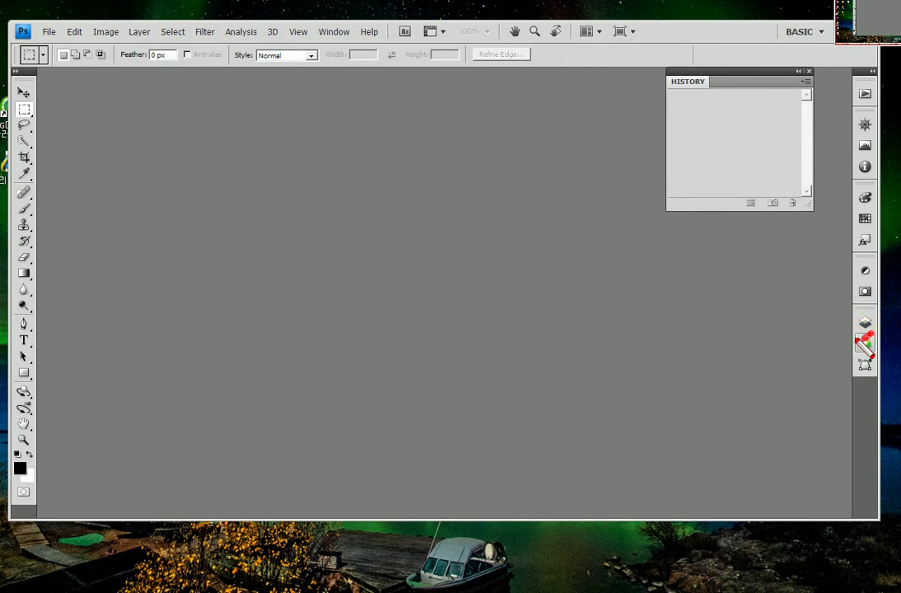
pyautogui.click(865, 322)
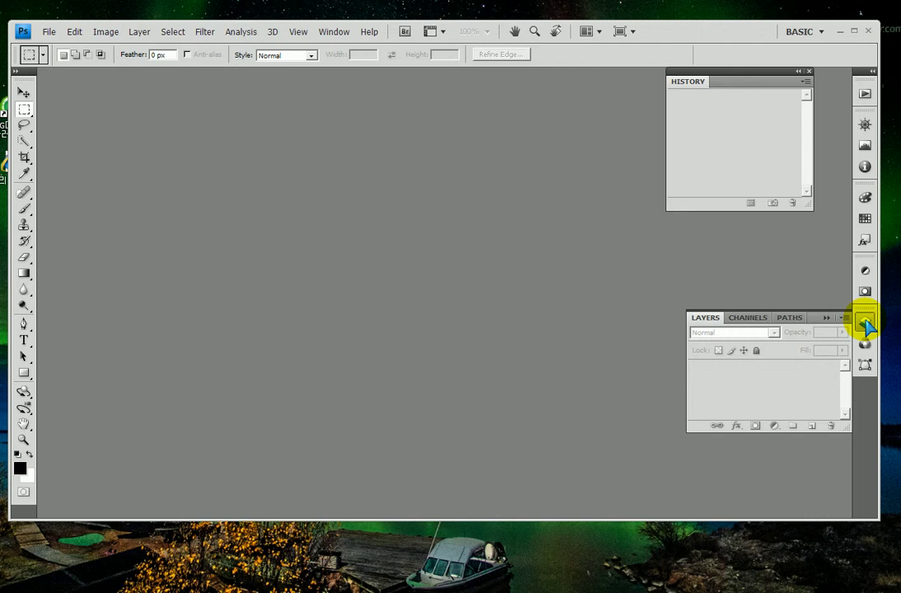
pyautogui.click(697, 319)
pyautogui.moveTo(427, 320); pyautogui.dragTo(428, 320)
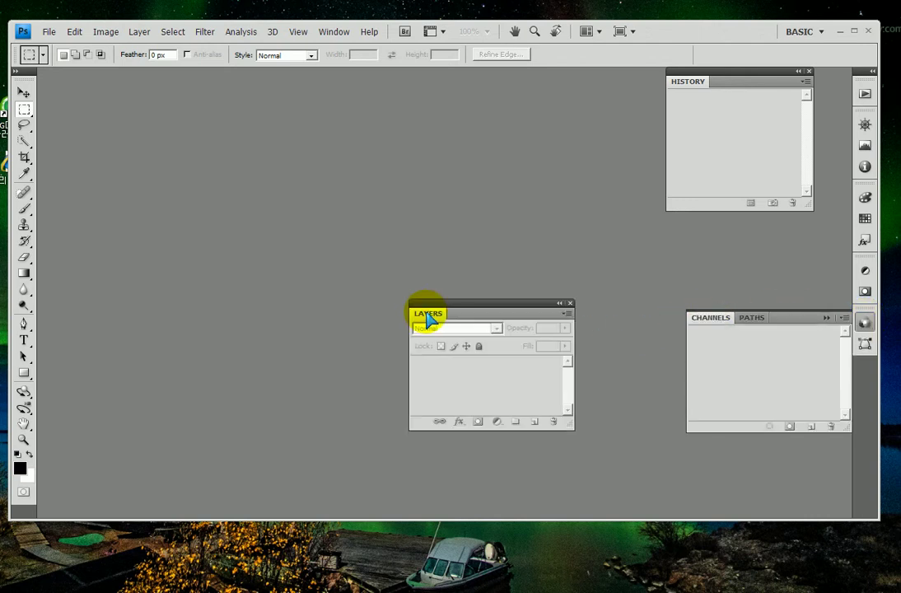
pyautogui.click(827, 319)
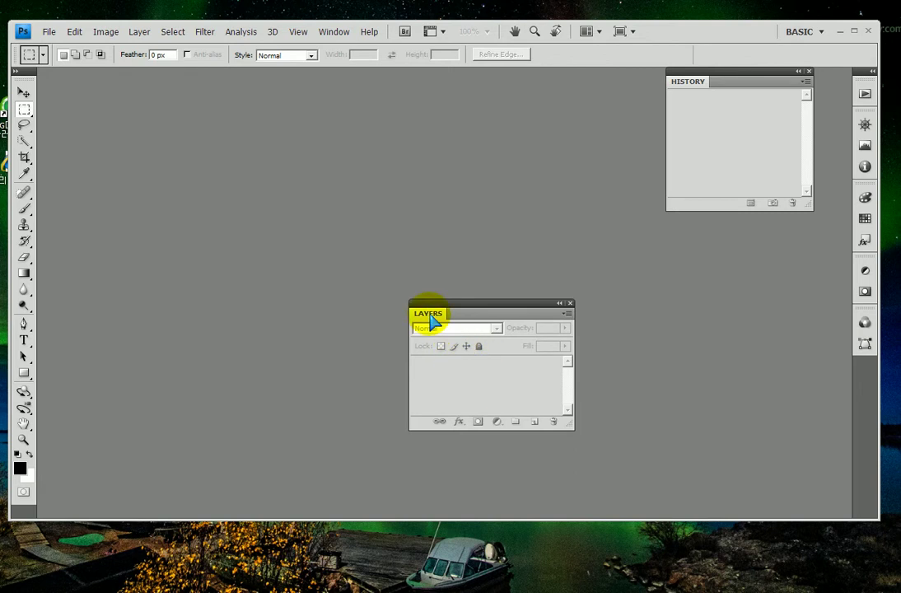
pyautogui.moveTo(429, 314); pyautogui.dragTo(466, 209)
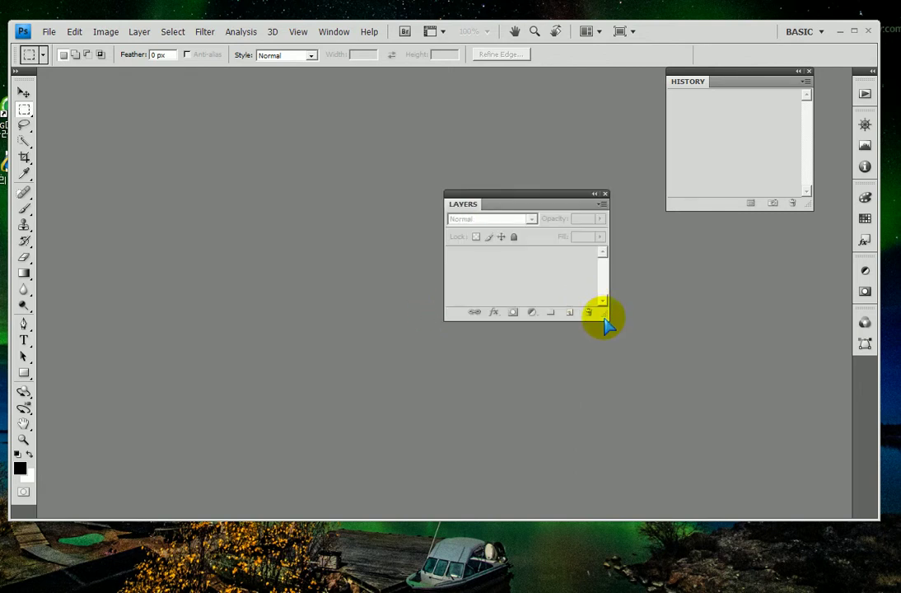
pyautogui.moveTo(604, 321); pyautogui.dragTo(602, 389)
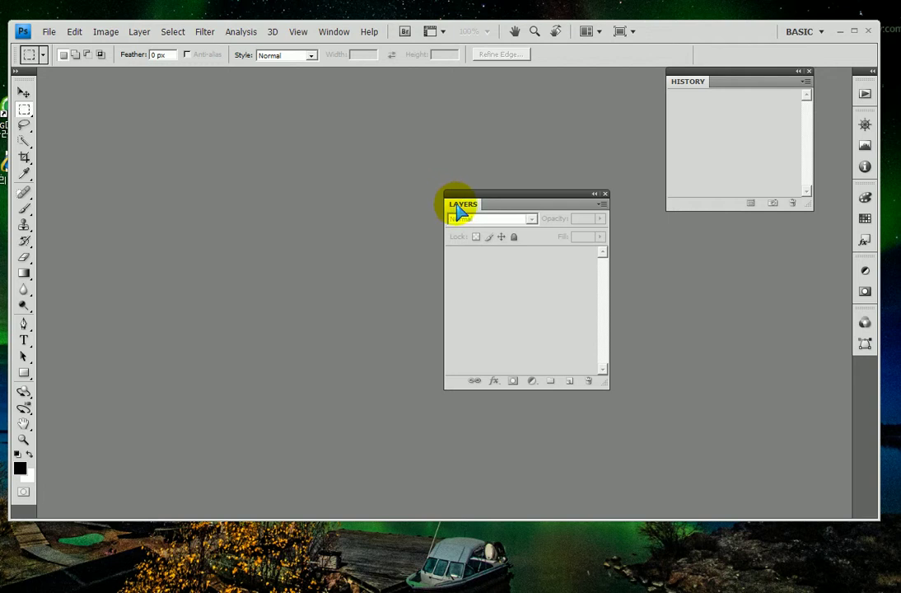
pyautogui.press('F7')
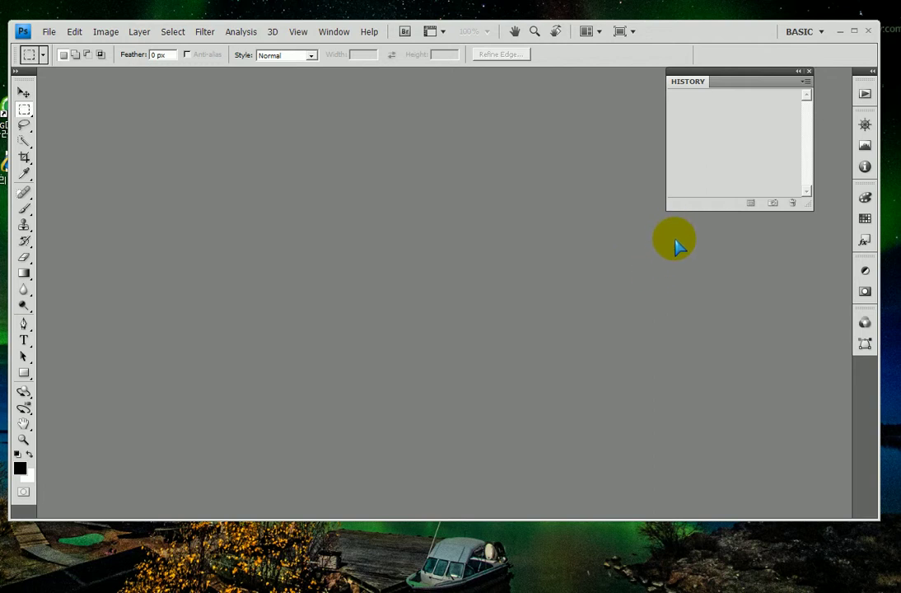
pyautogui.press('F7')
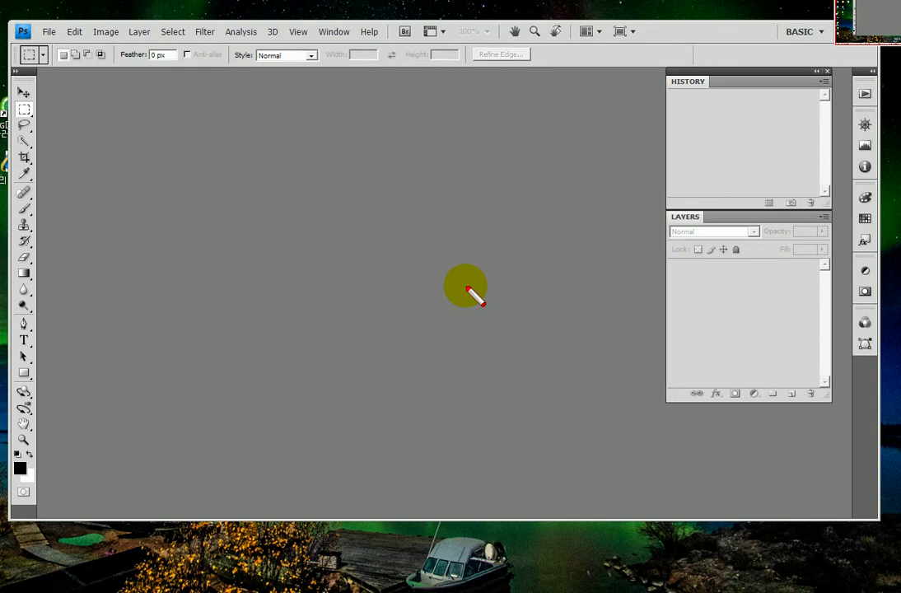
# Show the list of saved workspaces from the BASIC workspace switcher
pyautogui.click(682, 82)
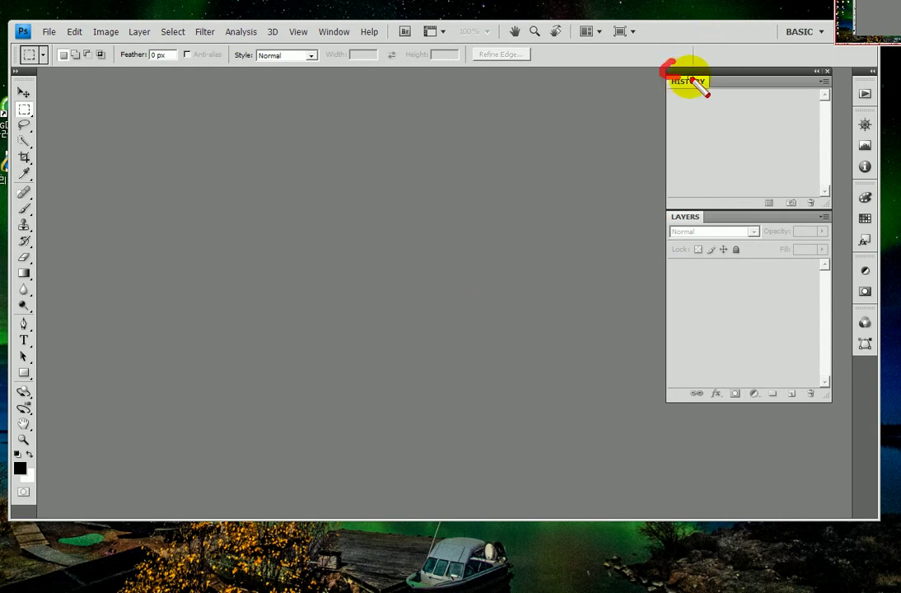
pyautogui.moveTo(681, 80); pyautogui.dragTo(649, 64)
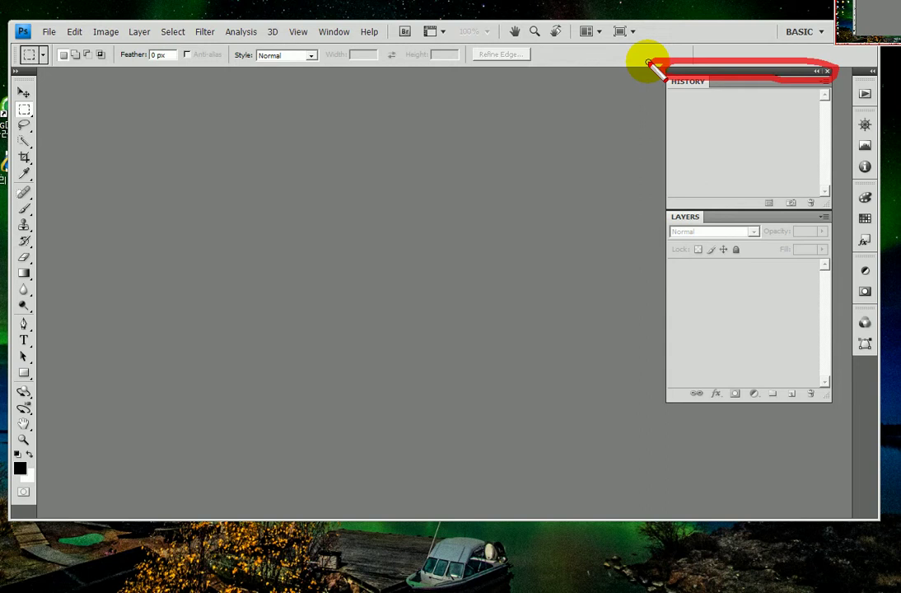
pyautogui.press('Escape')
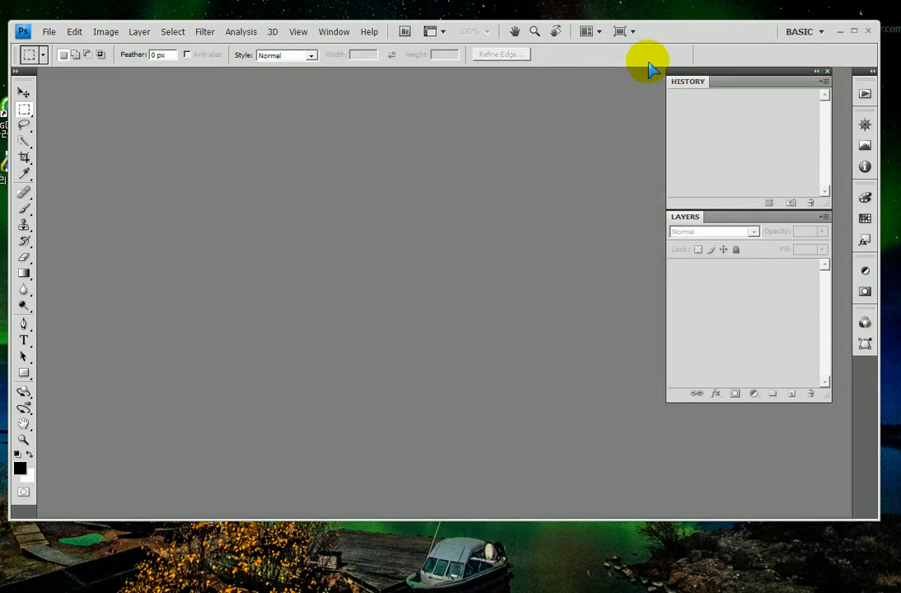
pyautogui.click(806, 33)
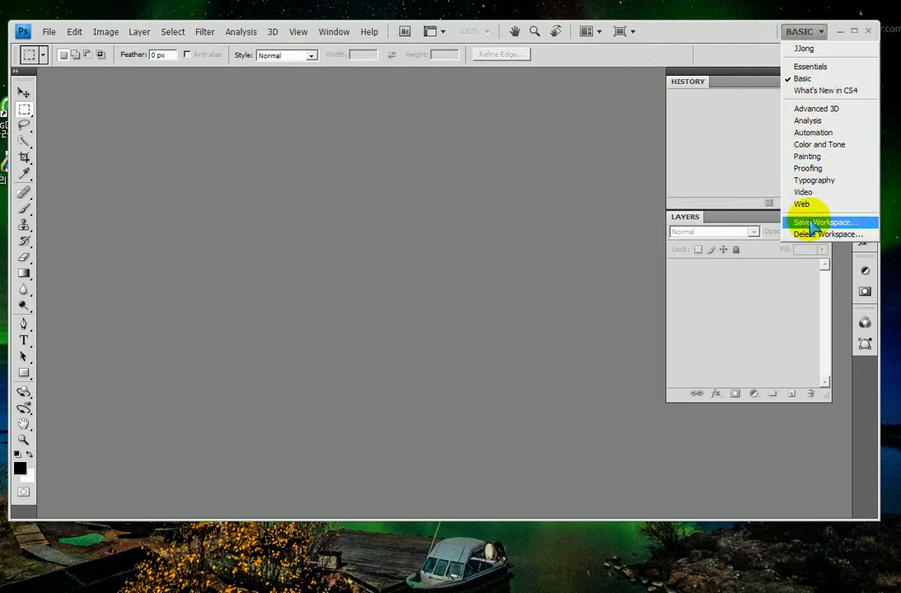
# Cancel Save Workspace and switch to the custom saved workspace instead of Basic
pyautogui.click(813, 222)
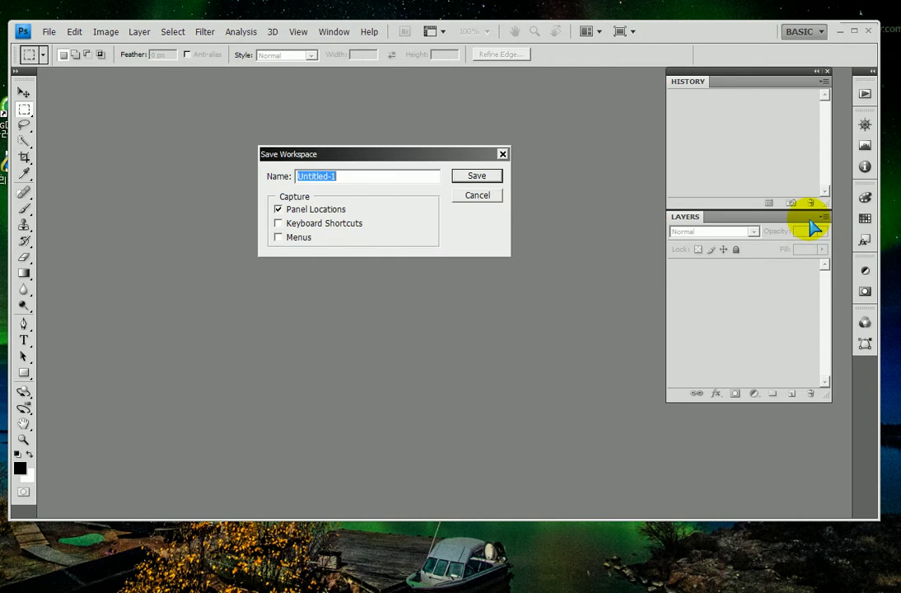
pyautogui.click(486, 196)
pyautogui.click(798, 37)
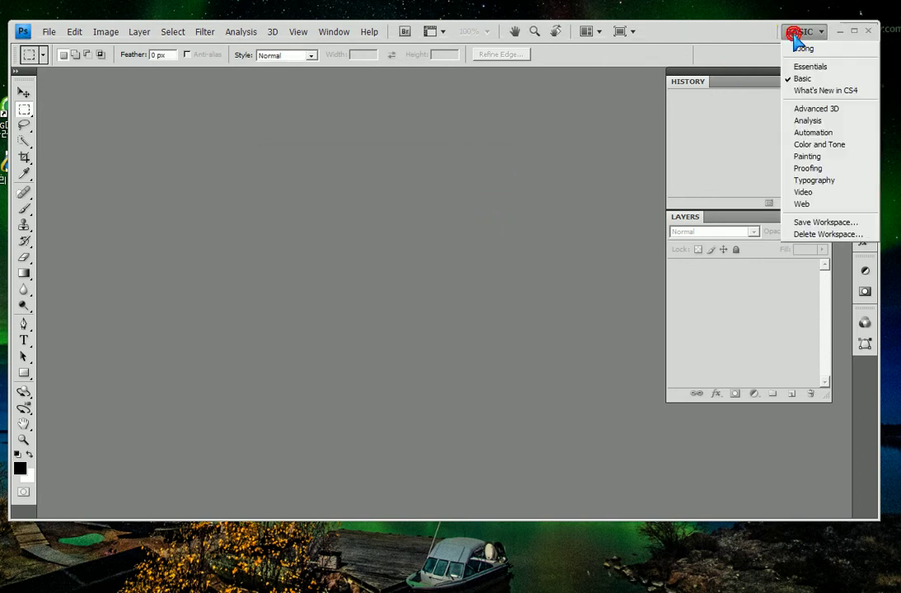
pyautogui.click(797, 50)
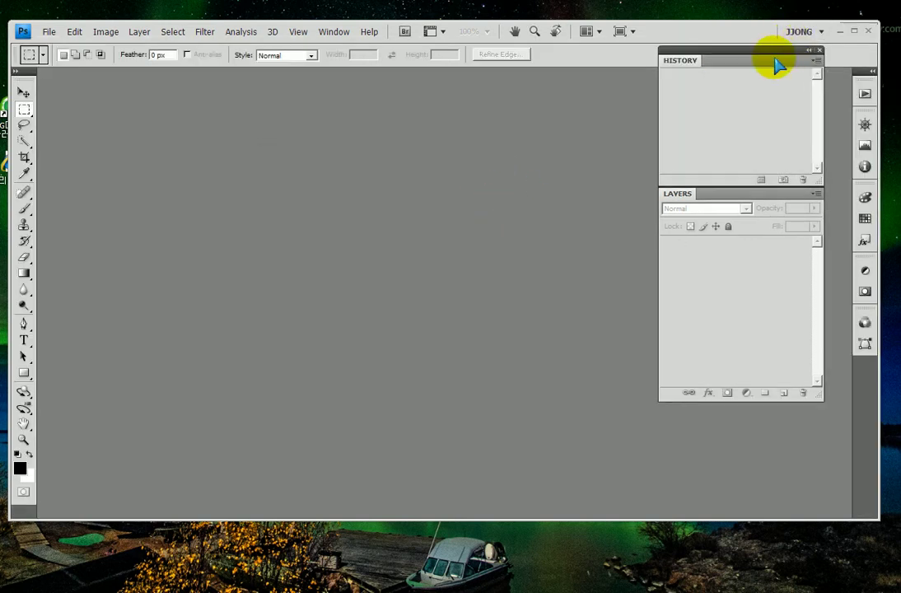
# Lower the History/Layers group slightly and show the workspace list with the custom one checked
pyautogui.moveTo(799, 54); pyautogui.dragTo(776, 80)
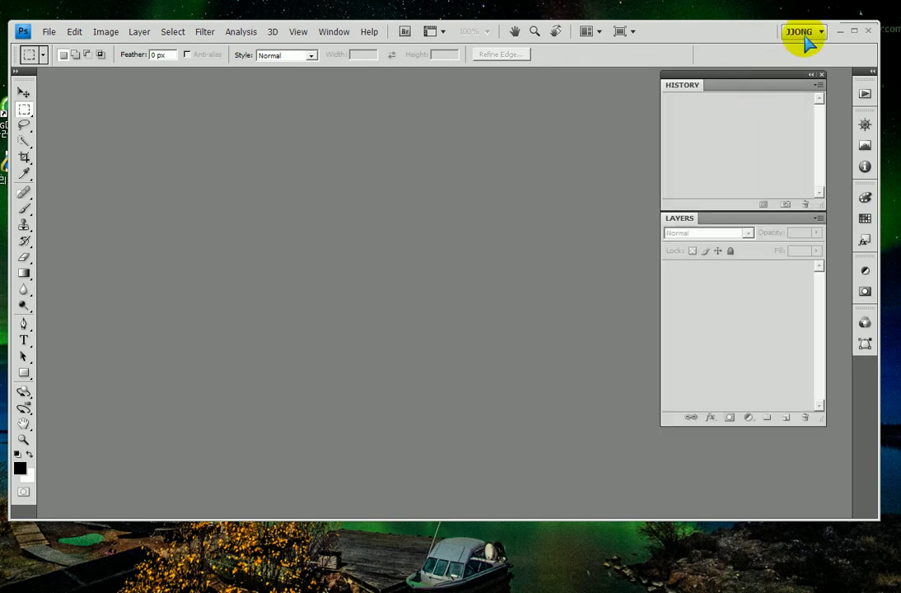
pyautogui.click(800, 34)
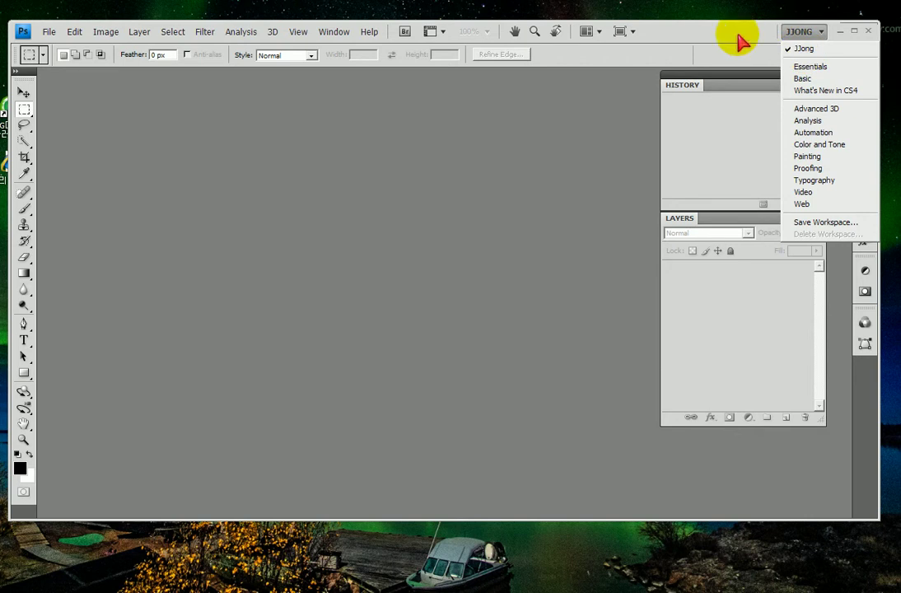
# Reapply the custom workspace, lower the History/Layers group, and show the File menu
pyautogui.click(802, 49)
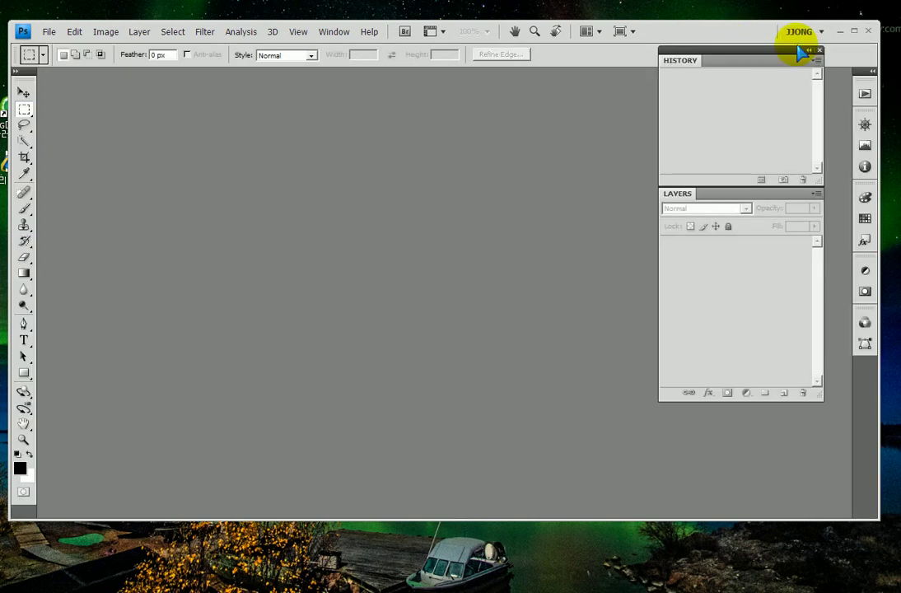
pyautogui.moveTo(778, 54); pyautogui.dragTo(780, 96)
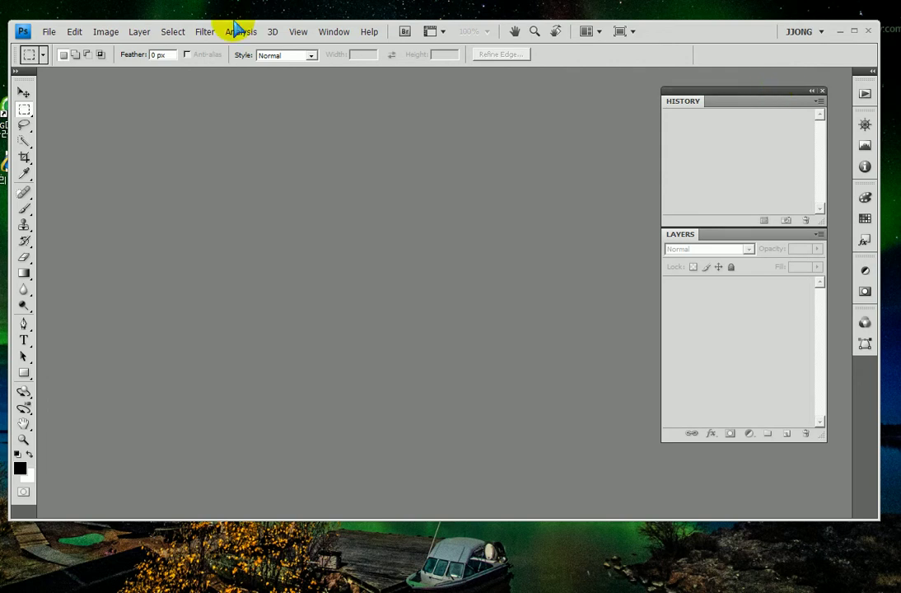
pyautogui.click(46, 33)
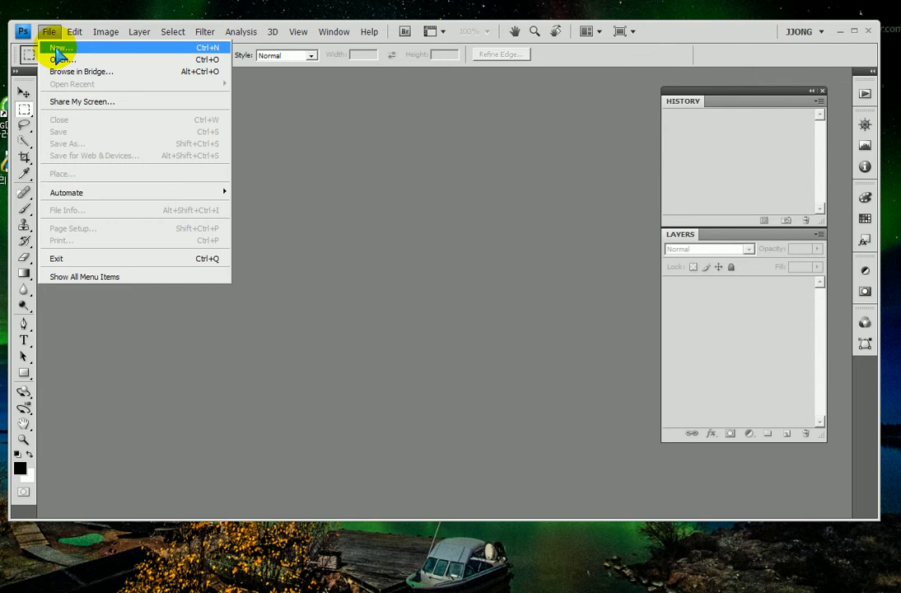
# Start a new 16.02 × 11.99 cm document and review its Background Contents, keeping White
pyautogui.click(59, 48)
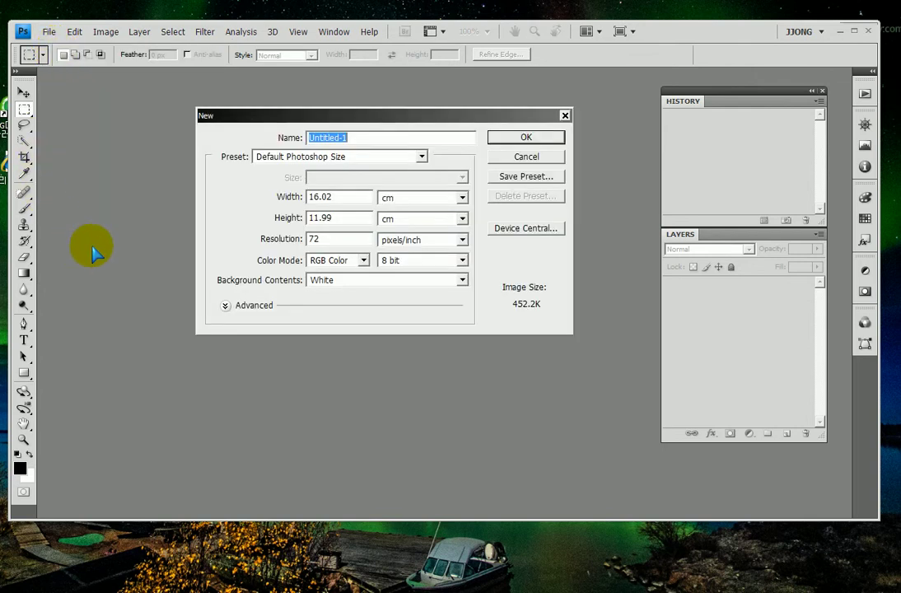
pyautogui.hotkey('ctrl', '2')
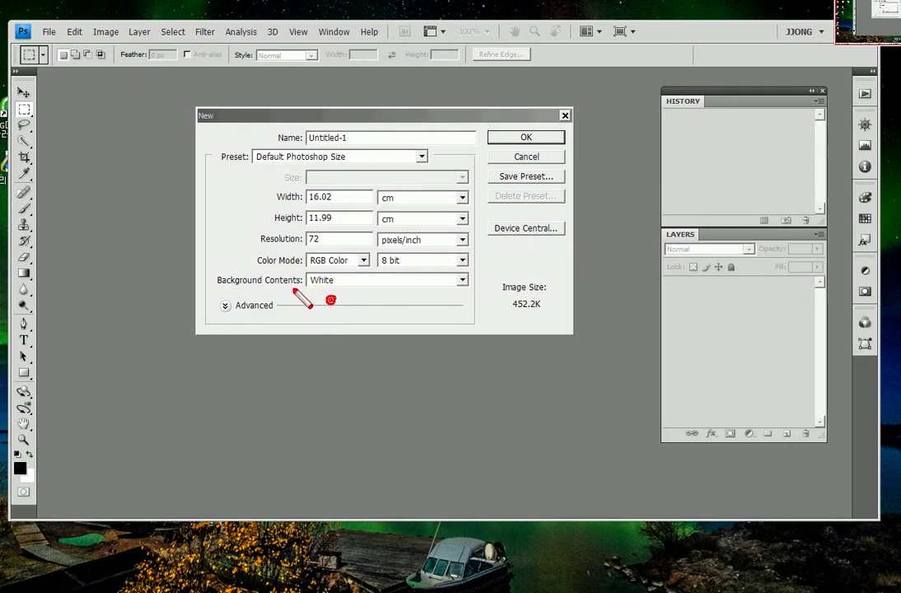
pyautogui.moveTo(295, 291); pyautogui.dragTo(327, 303)
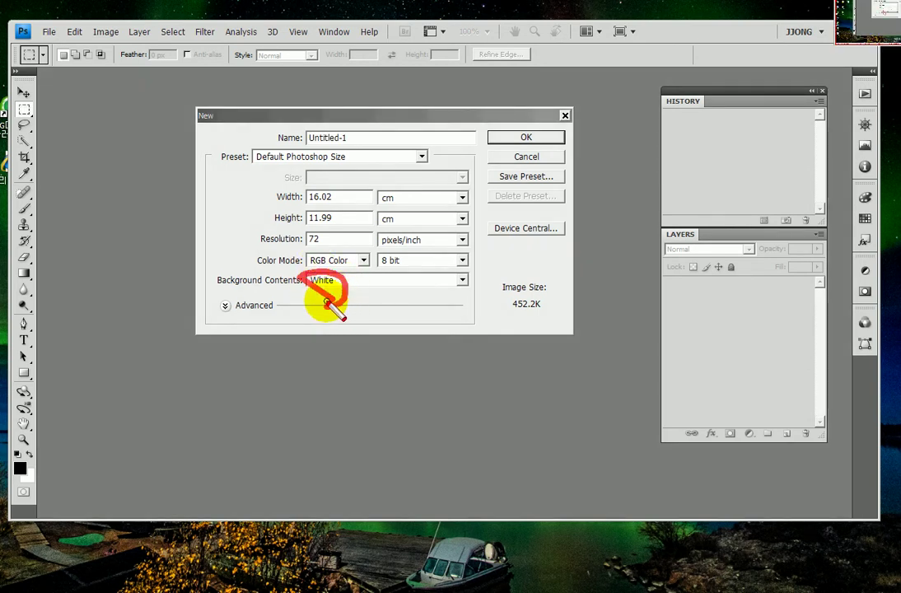
pyautogui.press('Escape')
pyautogui.click(463, 280)
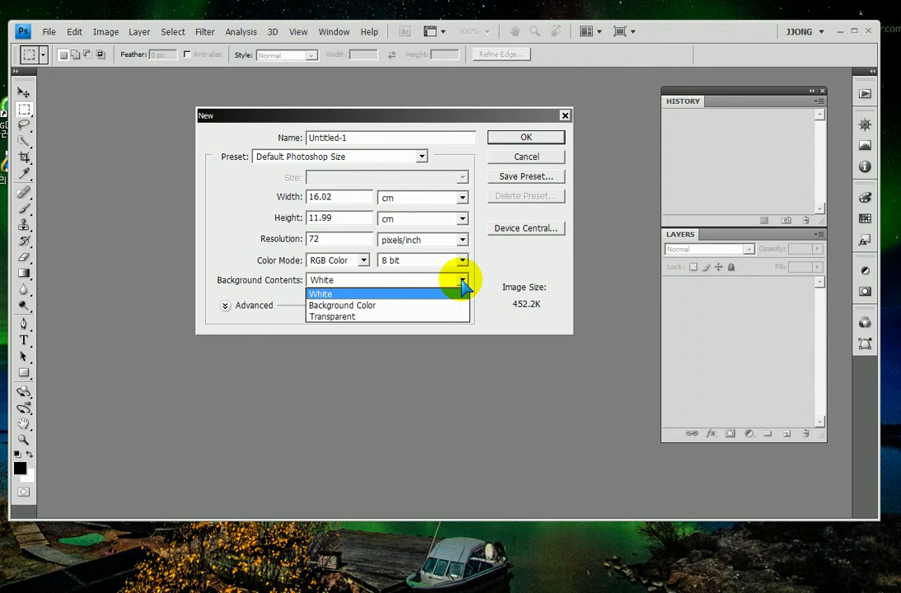
pyautogui.click(464, 283)
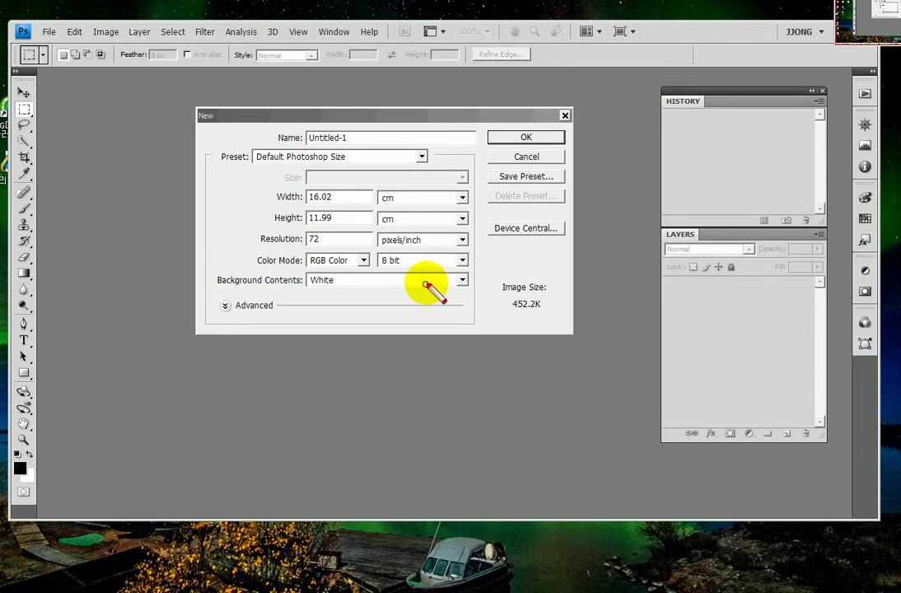
# Reopen the New dialog's Background Contents choices to select Transparent
pyautogui.moveTo(176, 412)
pyautogui.mouseDown()
pyautogui.moveTo(66, 454)
pyautogui.moveTo(98, 473)
pyautogui.mouseUp()
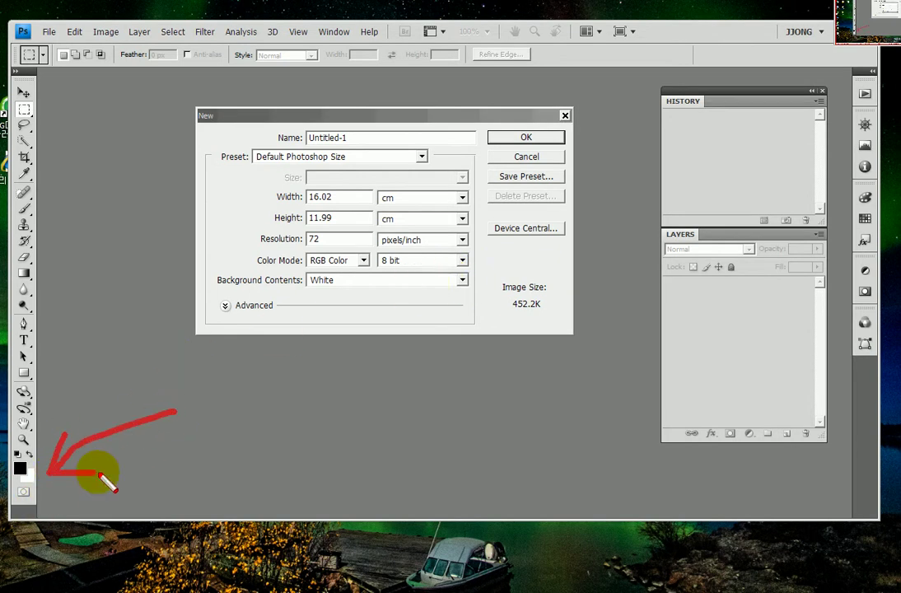
pyautogui.moveTo(38, 486); pyautogui.dragTo(44, 459)
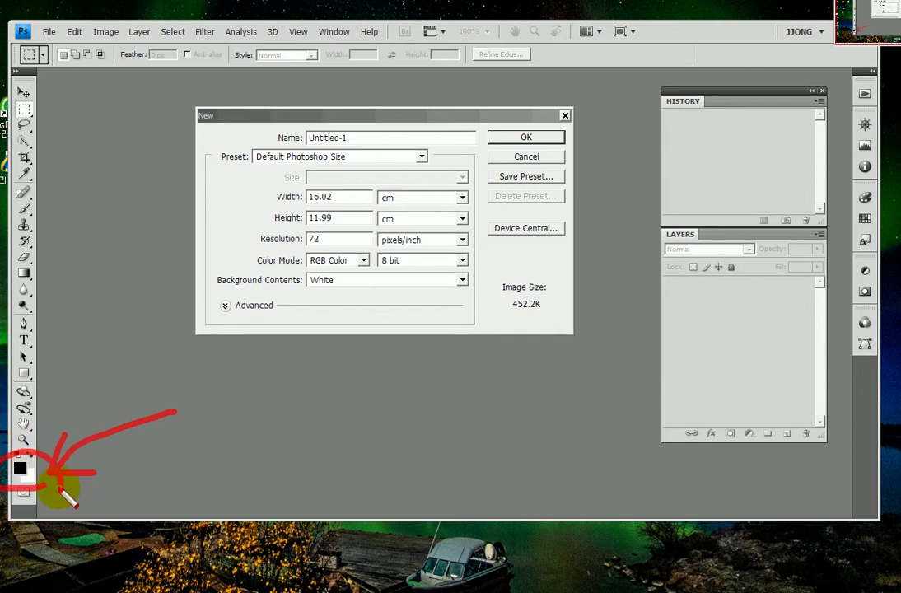
pyautogui.moveTo(66, 208)
pyautogui.mouseDown()
pyautogui.moveTo(99, 207)
pyautogui.moveTo(95, 245)
pyautogui.mouseUp()
pyautogui.moveTo(37, 265)
pyautogui.mouseDown()
pyautogui.moveTo(113, 263)
pyautogui.moveTo(84, 293)
pyautogui.moveTo(102, 325)
pyautogui.moveTo(136, 342)
pyautogui.moveTo(103, 395)
pyautogui.moveTo(130, 369)
pyautogui.moveTo(158, 371)
pyautogui.mouseUp()
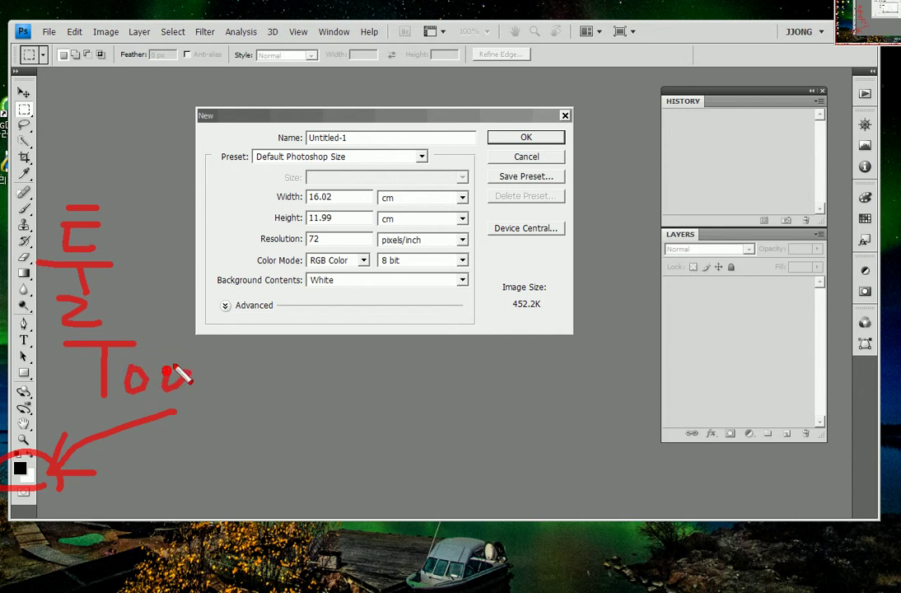
pyautogui.moveTo(213, 323); pyautogui.dragTo(213, 402)
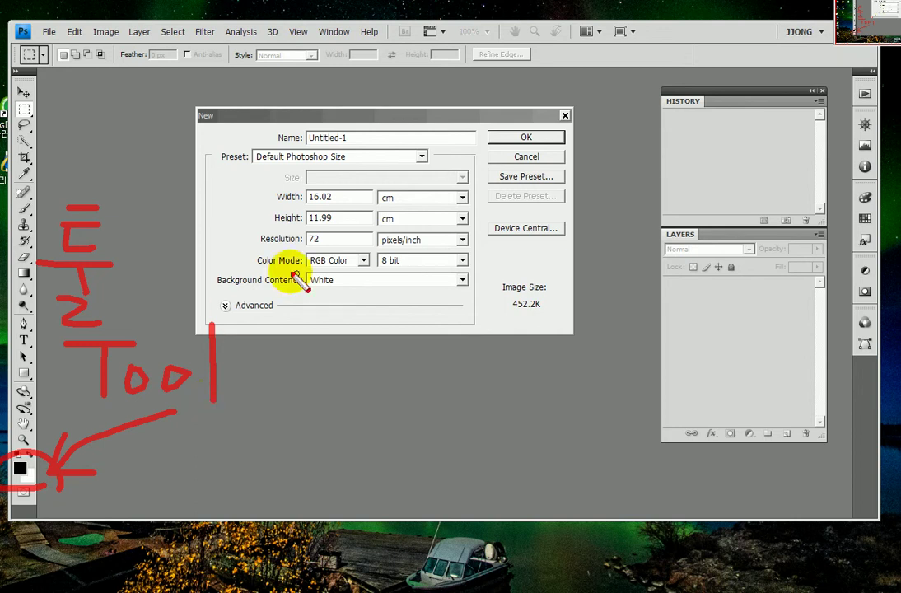
pyautogui.click(462, 280)
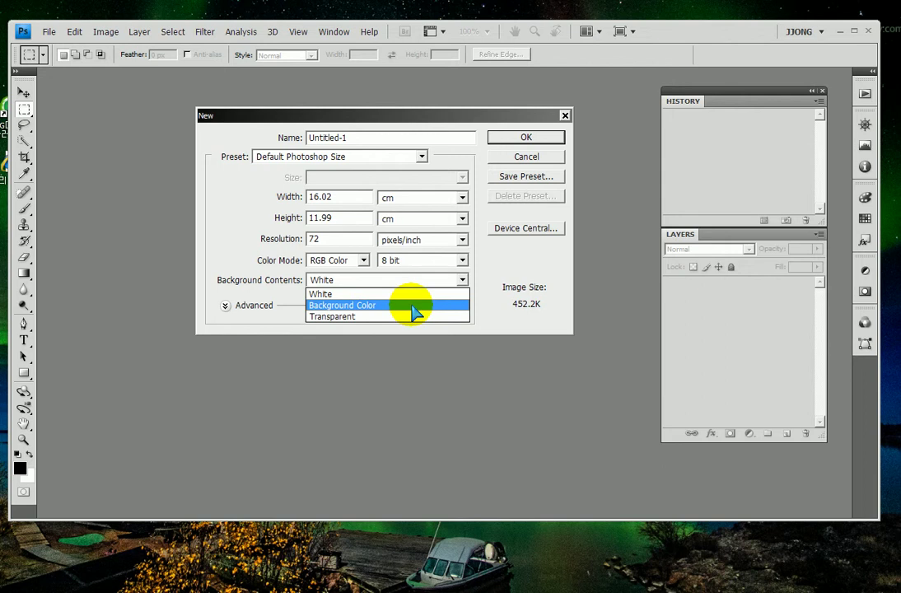
# Give the 16.02 × 11.99 cm, 72 ppi document a Transparent background, then reopen Background Contents
pyautogui.click(81, 454)
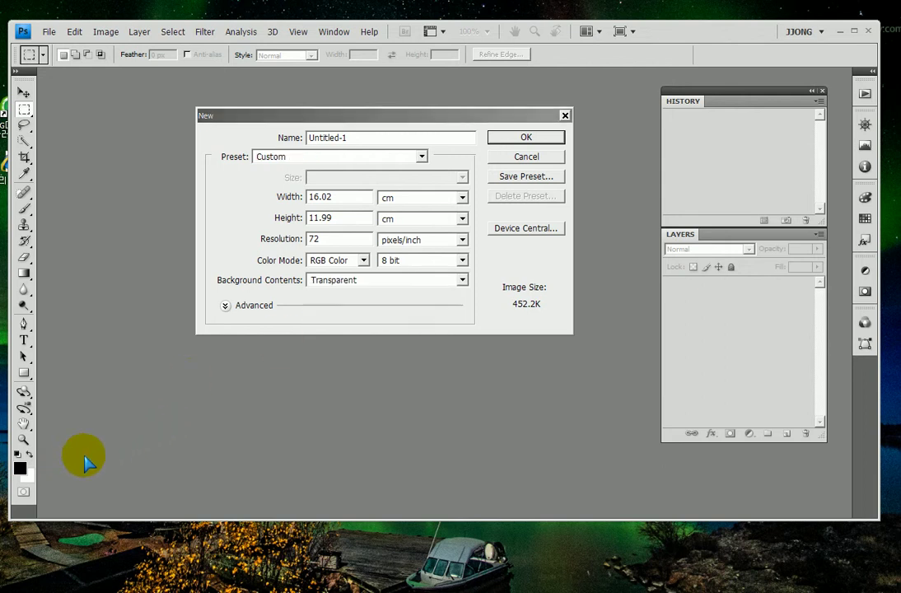
pyautogui.moveTo(129, 434)
pyautogui.mouseDown()
pyautogui.moveTo(37, 454)
pyautogui.moveTo(61, 474)
pyautogui.moveTo(33, 455)
pyautogui.moveTo(20, 482)
pyautogui.moveTo(66, 465)
pyautogui.mouseUp()
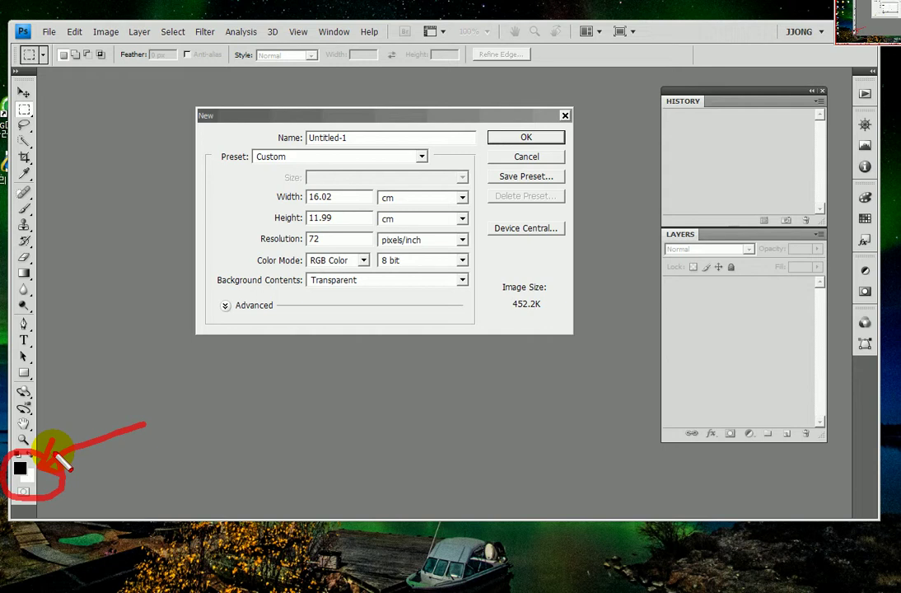
pyautogui.moveTo(223, 407)
pyautogui.mouseDown()
pyautogui.moveTo(199, 449)
pyautogui.moveTo(261, 435)
pyautogui.mouseUp()
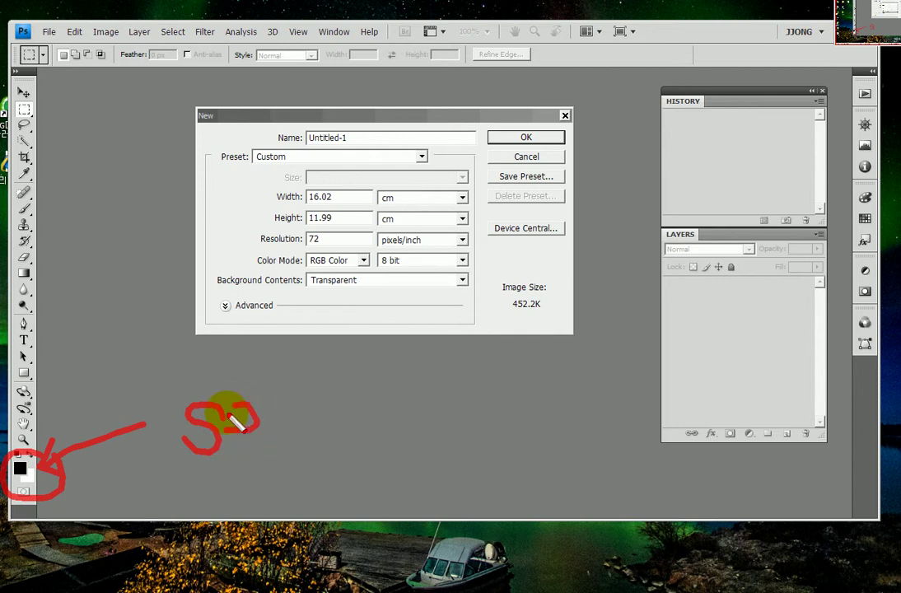
pyautogui.moveTo(280, 373)
pyautogui.mouseDown()
pyautogui.moveTo(282, 438)
pyautogui.moveTo(305, 436)
pyautogui.mouseUp()
pyautogui.moveTo(266, 397); pyautogui.dragTo(322, 397)
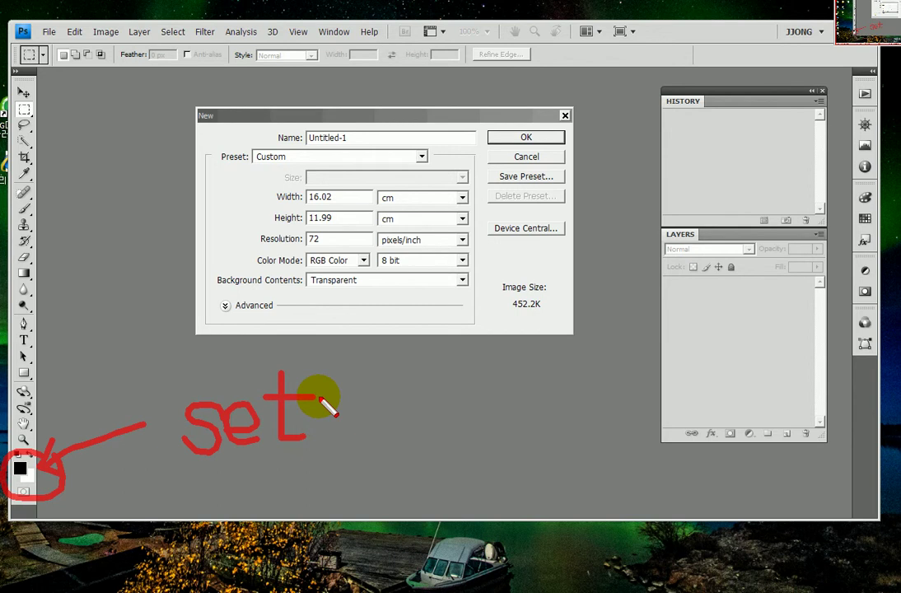
pyautogui.moveTo(330, 272)
pyautogui.mouseDown()
pyautogui.moveTo(376, 304)
pyautogui.moveTo(474, 286)
pyautogui.mouseUp()
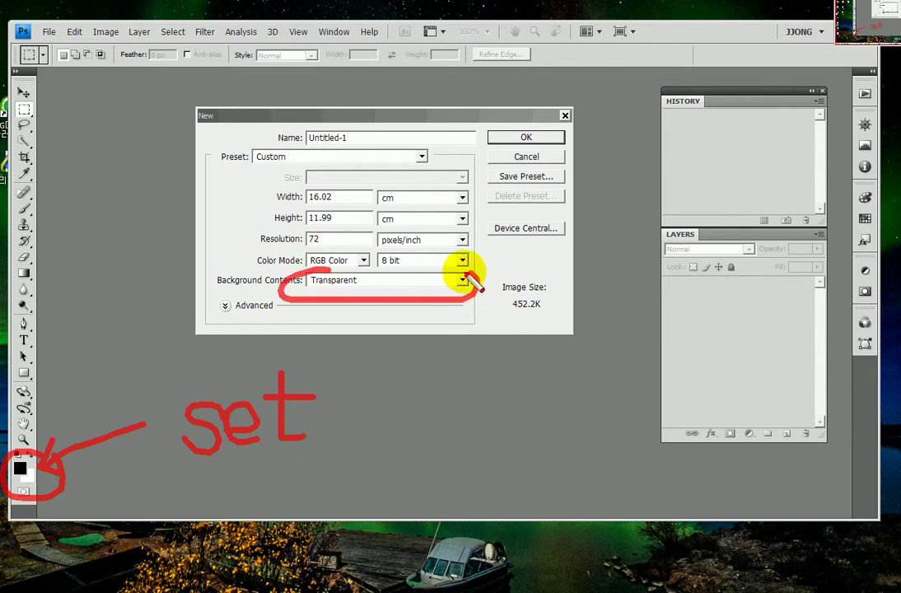
pyautogui.press('Escape')
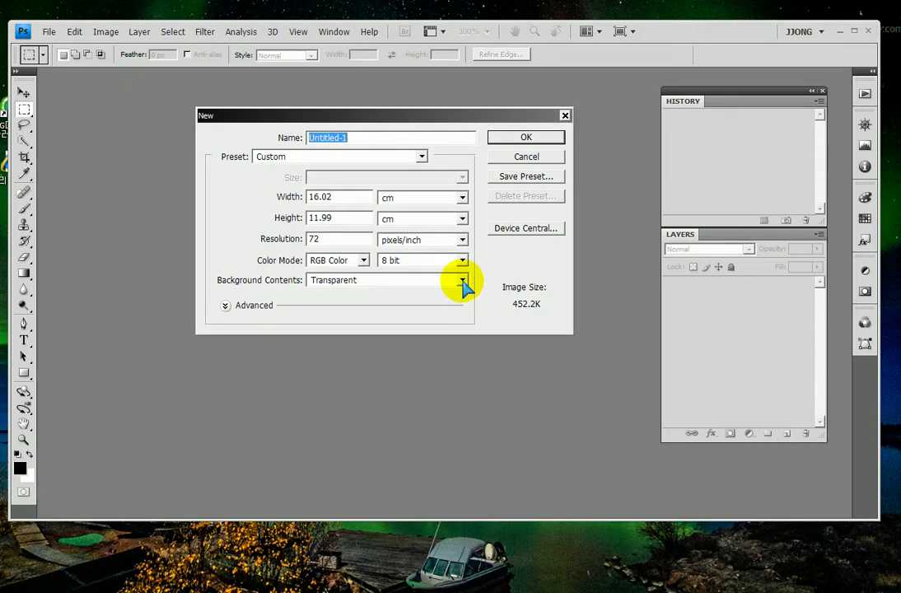
pyautogui.click(463, 282)
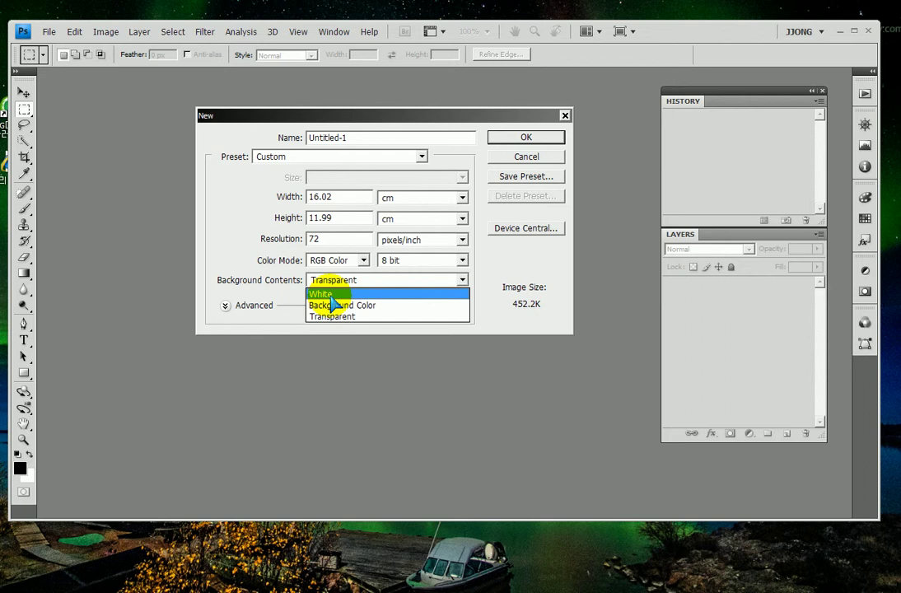
# Change the new document's Background Contents from Transparent to White
pyautogui.click(330, 297)
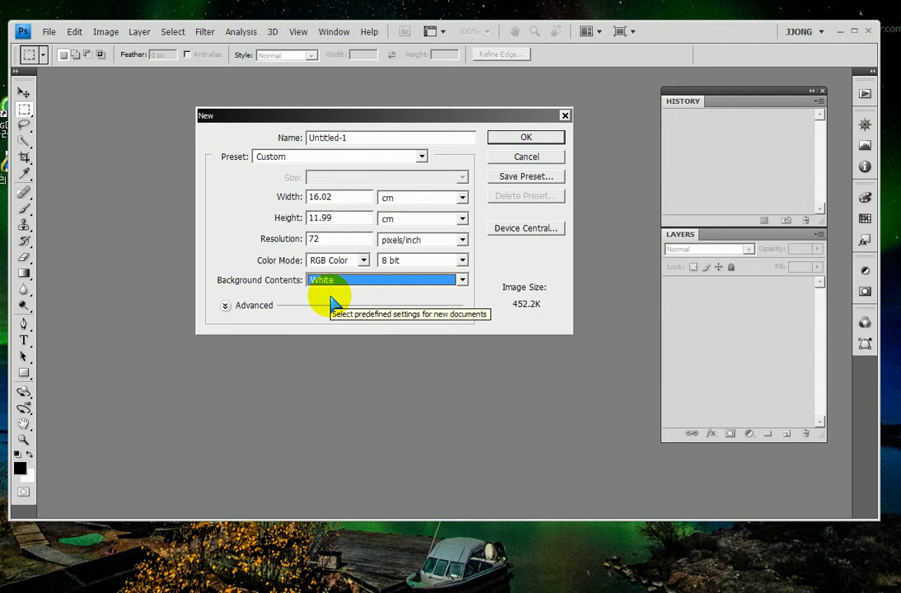
pyautogui.click(388, 198)
pyautogui.moveTo(397, 214); pyautogui.dragTo(387, 228)
pyautogui.moveTo(323, 233); pyautogui.dragTo(317, 246)
pyautogui.moveTo(394, 224); pyautogui.dragTo(416, 248)
pyautogui.moveTo(338, 252); pyautogui.dragTo(317, 269)
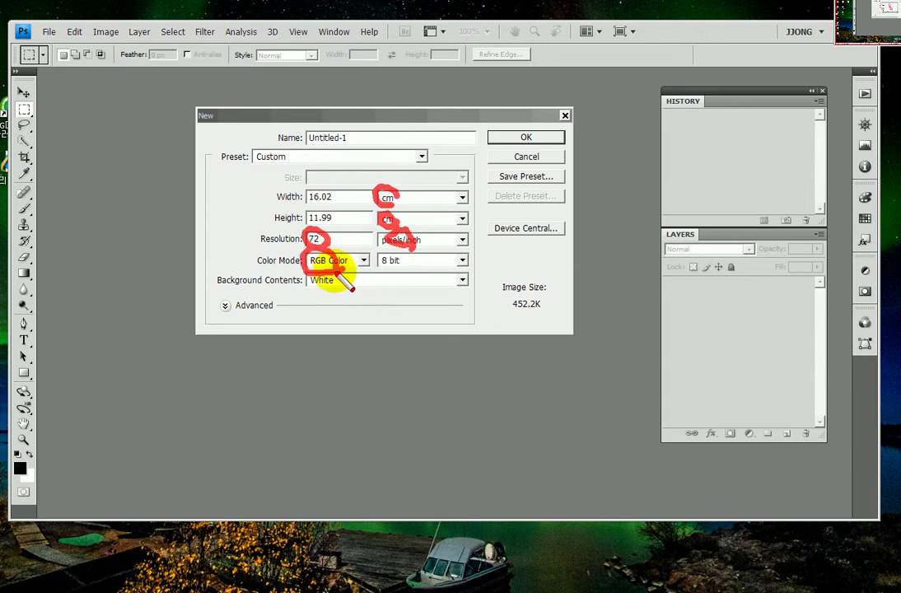
pyautogui.moveTo(394, 256); pyautogui.dragTo(396, 272)
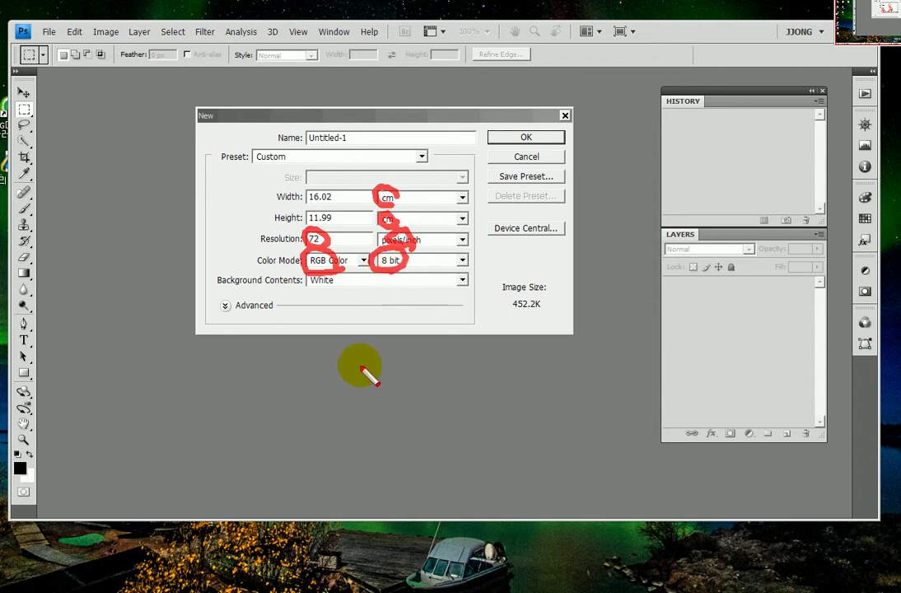
# Mark up the New dialog's 16.02 × 11.99 cm, 72 ppi, White settings on screen
pyautogui.moveTo(365, 369)
pyautogui.mouseDown()
pyautogui.moveTo(342, 381)
pyautogui.moveTo(354, 406)
pyautogui.mouseUp()
pyautogui.moveTo(383, 346)
pyautogui.mouseDown()
pyautogui.moveTo(402, 407)
pyautogui.moveTo(441, 348)
pyautogui.mouseUp()
pyautogui.moveTo(444, 350)
pyautogui.mouseDown()
pyautogui.moveTo(446, 363)
pyautogui.moveTo(452, 353)
pyautogui.mouseUp()
pyautogui.moveTo(485, 344); pyautogui.dragTo(437, 435)
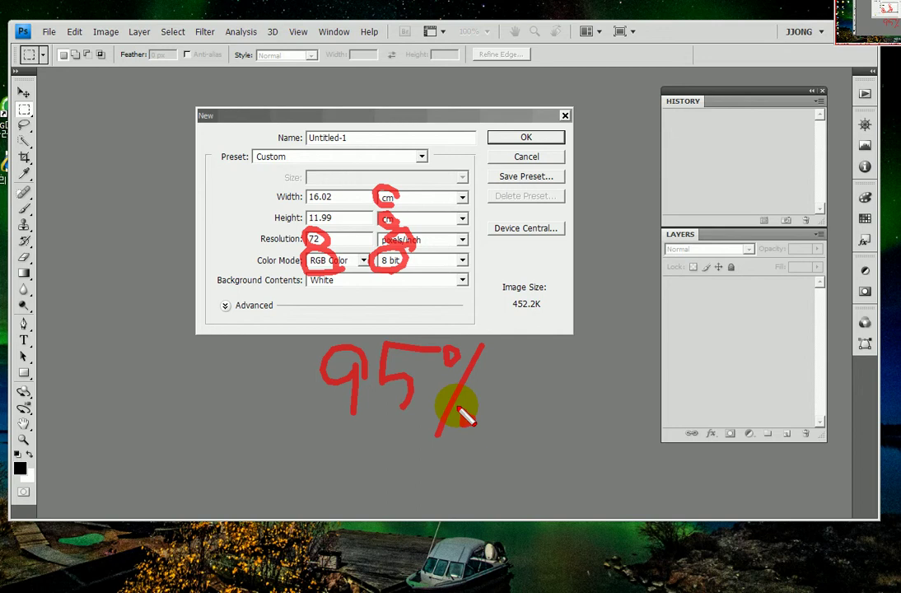
pyautogui.click(465, 416)
pyautogui.moveTo(338, 326); pyautogui.dragTo(433, 394)
pyautogui.moveTo(482, 350)
pyautogui.mouseDown()
pyautogui.moveTo(367, 394)
pyautogui.moveTo(446, 409)
pyautogui.moveTo(428, 362)
pyautogui.mouseUp()
pyautogui.rightClick(420, 363)
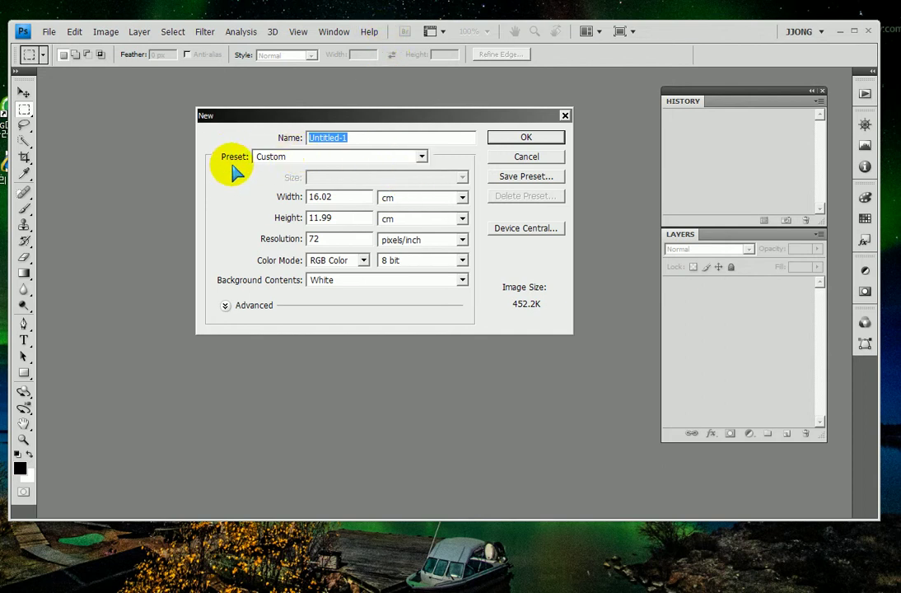
pyautogui.hotkey('ctrl', '2')
pyautogui.moveTo(235, 173); pyautogui.dragTo(241, 183)
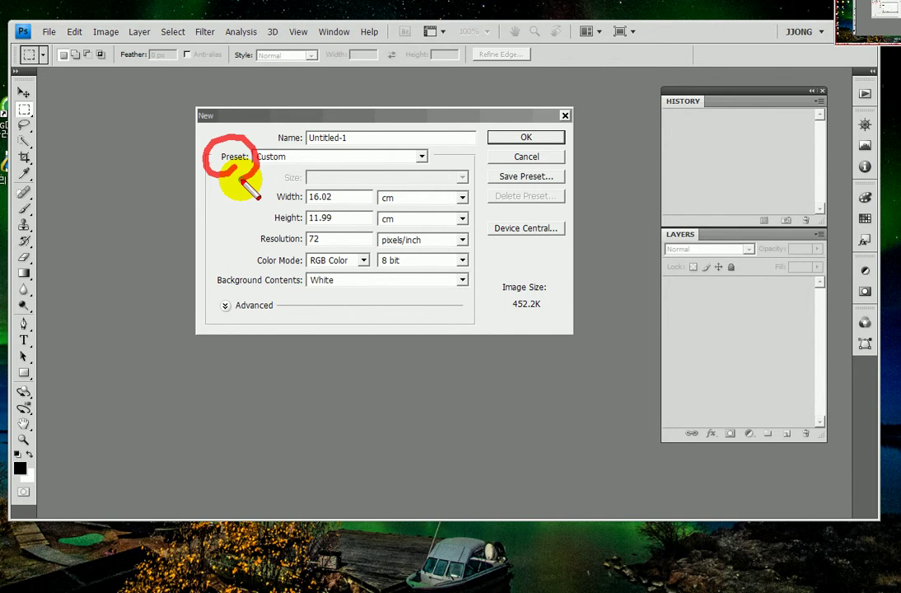
pyautogui.moveTo(394, 191)
pyautogui.mouseDown()
pyautogui.moveTo(394, 225)
pyautogui.moveTo(381, 241)
pyautogui.mouseUp()
pyautogui.moveTo(287, 237)
pyautogui.mouseDown()
pyautogui.moveTo(330, 242)
pyautogui.moveTo(350, 276)
pyautogui.mouseUp()
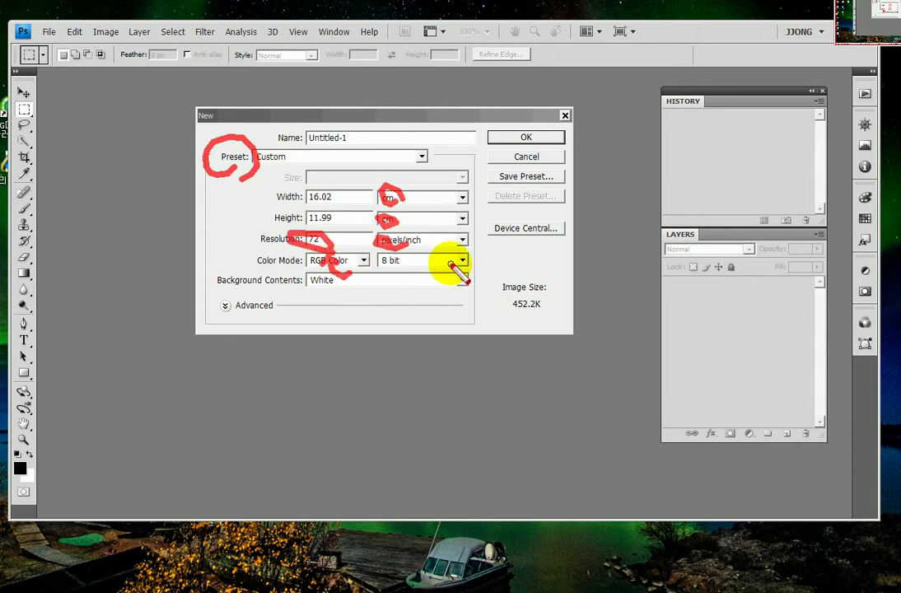
pyautogui.press('Escape')
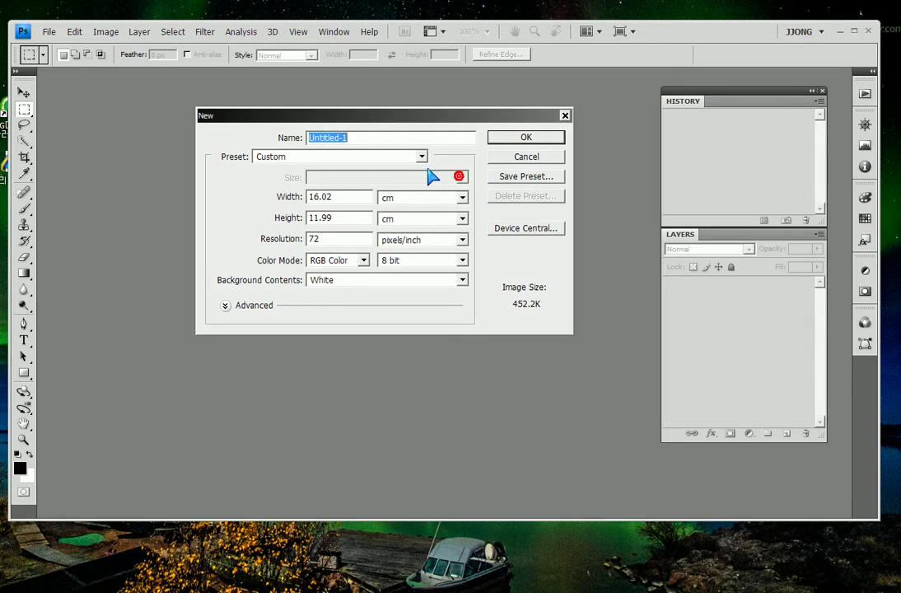
# Apply the Web preset: 640 × 480 pixels at 72 ppi, 900.0K image size
pyautogui.click(422, 156)
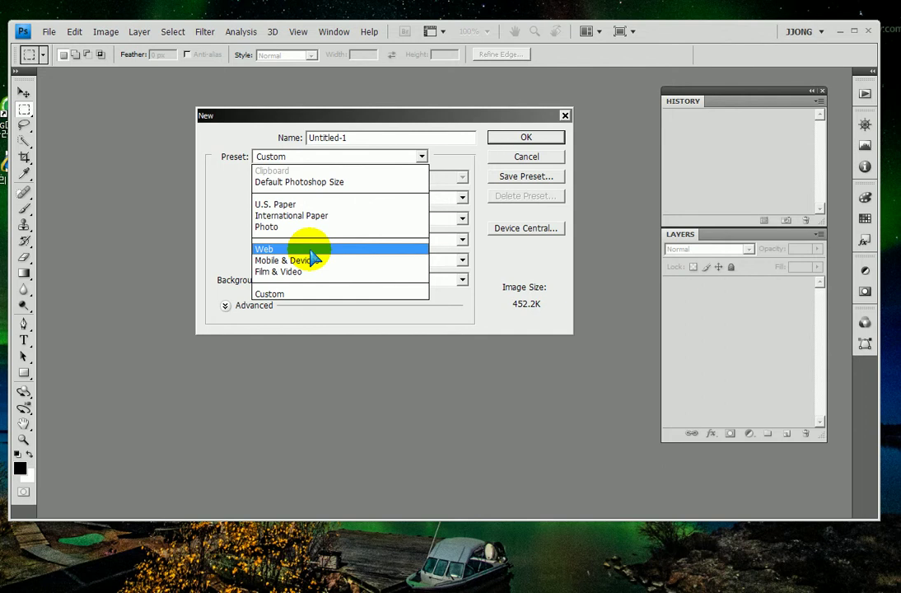
pyautogui.click(312, 249)
pyautogui.moveTo(459, 200)
pyautogui.mouseDown()
pyautogui.moveTo(310, 241)
pyautogui.moveTo(457, 201)
pyautogui.mouseUp()
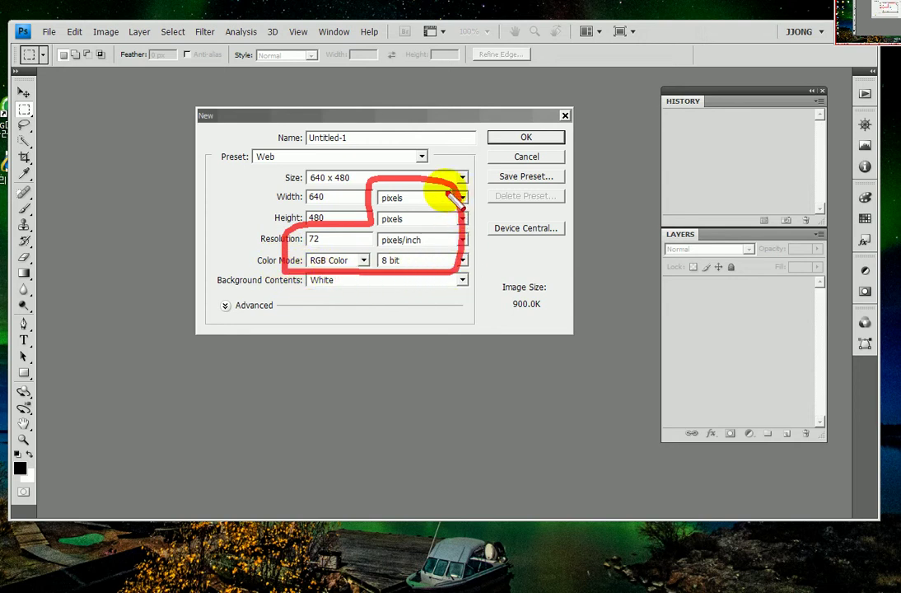
pyautogui.moveTo(395, 198); pyautogui.dragTo(408, 253)
pyautogui.moveTo(320, 240); pyautogui.dragTo(326, 237)
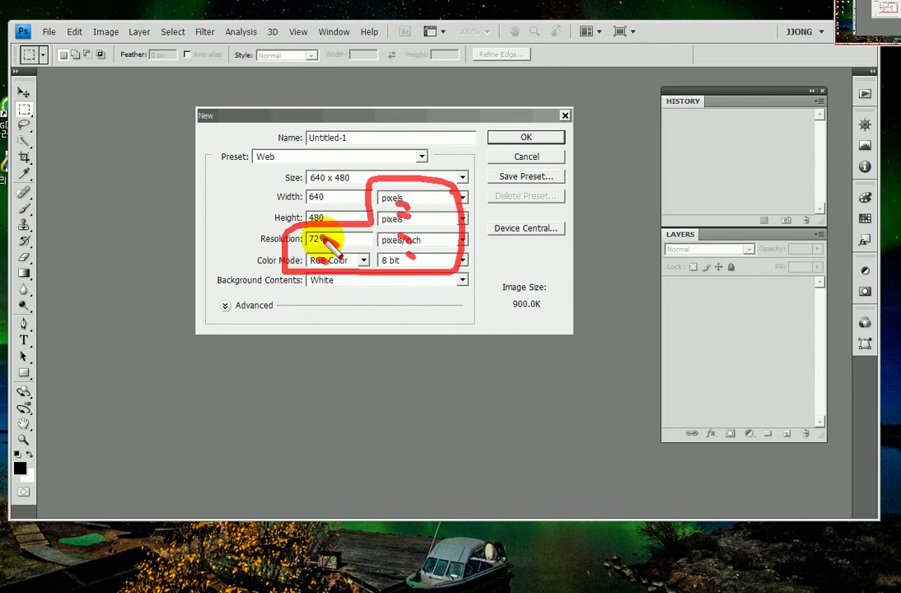
# Clear the on-screen marks and select the current Width value for replacement
pyautogui.press('Escape')
pyautogui.hotkey('ctrl', '2')
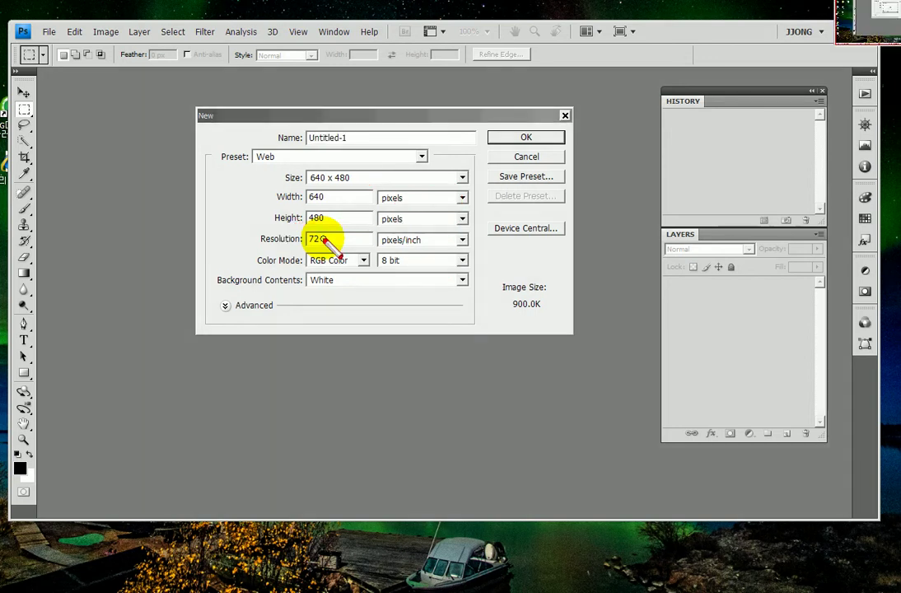
pyautogui.moveTo(330, 189); pyautogui.dragTo(330, 230)
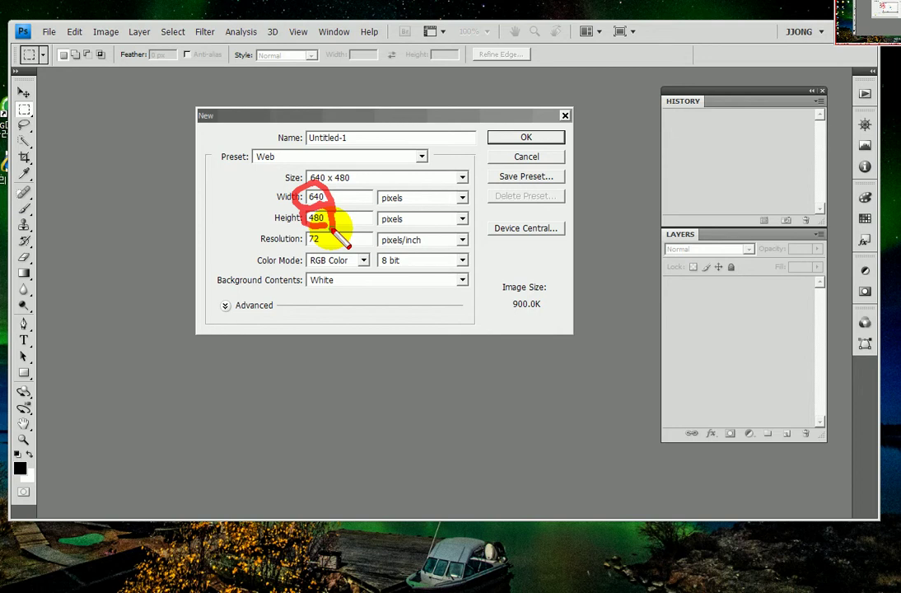
pyautogui.press('Escape')
pyautogui.click(346, 198)
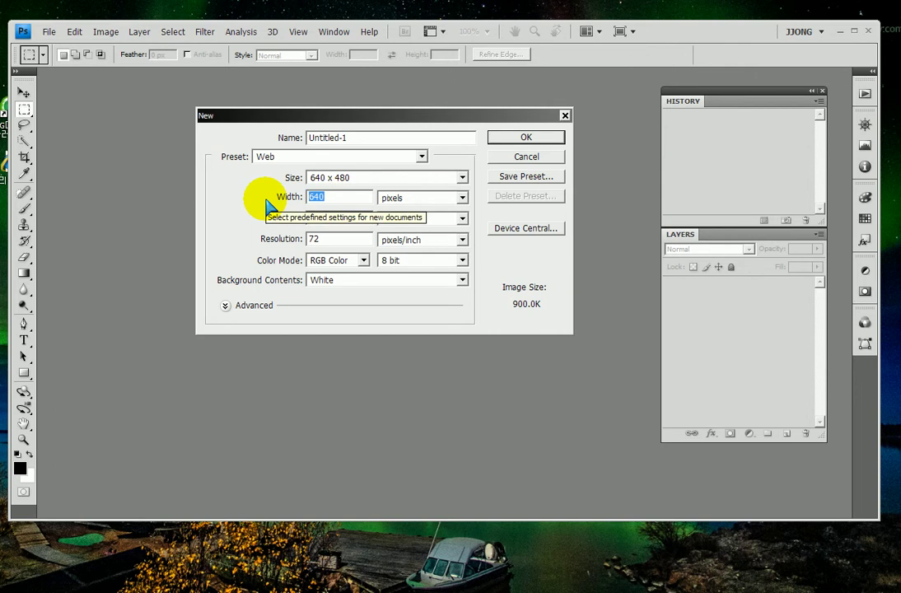
# Create Untitled-1 as a white 700 × 400 pixel document
pyautogui.write('700')
pyautogui.doubleClick(341, 219)
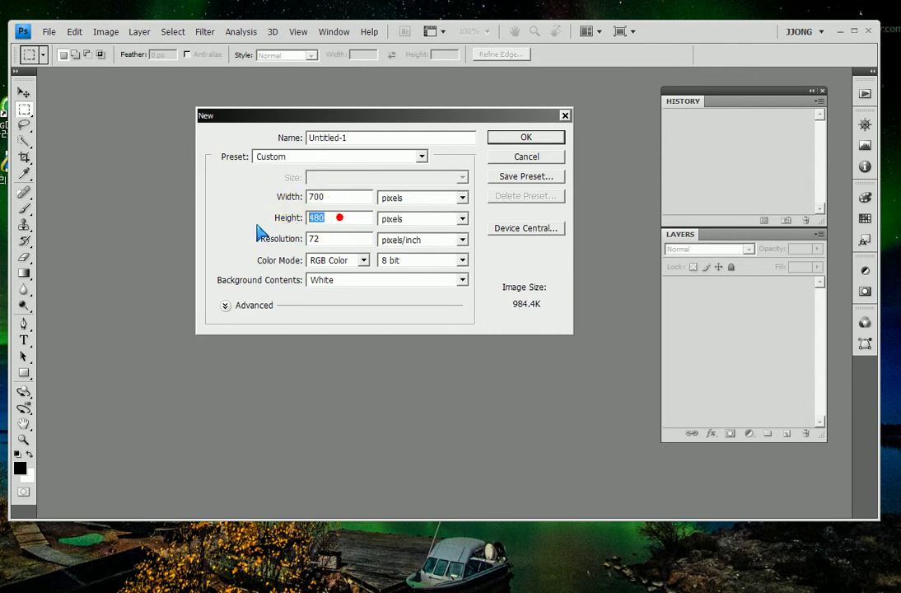
pyautogui.write('400')
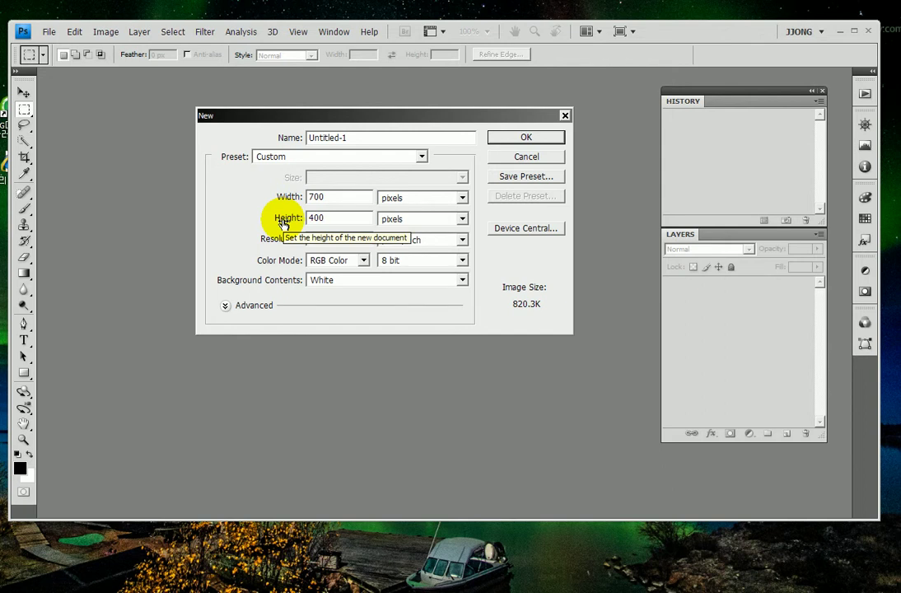
pyautogui.click(519, 139)
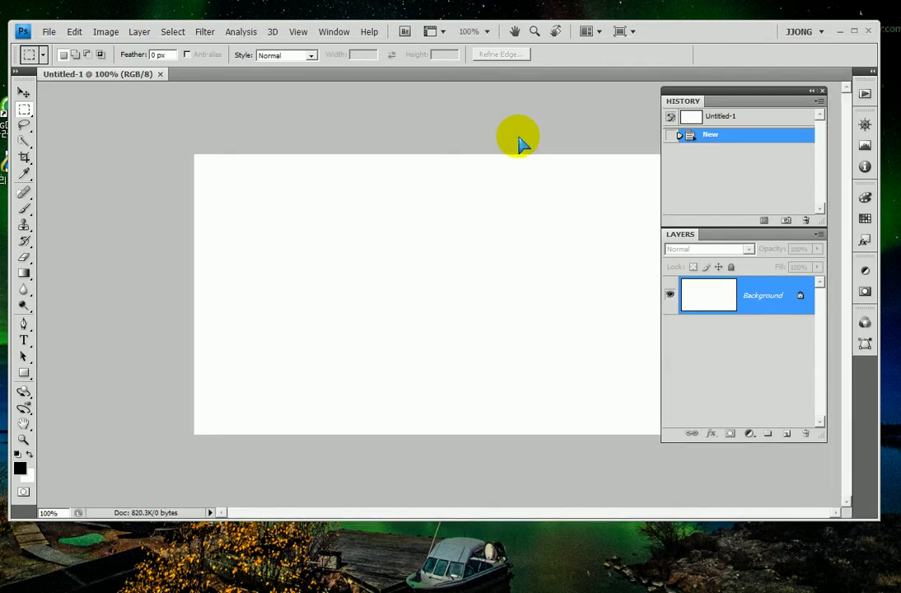
pyautogui.click(519, 140)
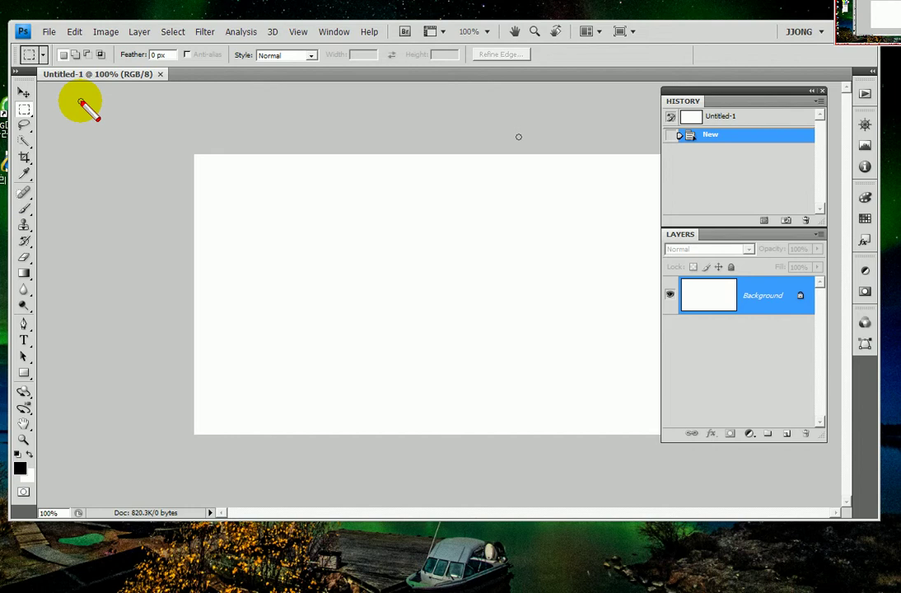
pyautogui.moveTo(85, 91)
pyautogui.mouseDown()
pyautogui.moveTo(54, 61)
pyautogui.moveTo(79, 96)
pyautogui.moveTo(258, 84)
pyautogui.mouseUp()
pyautogui.moveTo(134, 71)
pyautogui.mouseDown()
pyautogui.moveTo(79, 96)
pyautogui.moveTo(115, 111)
pyautogui.mouseUp()
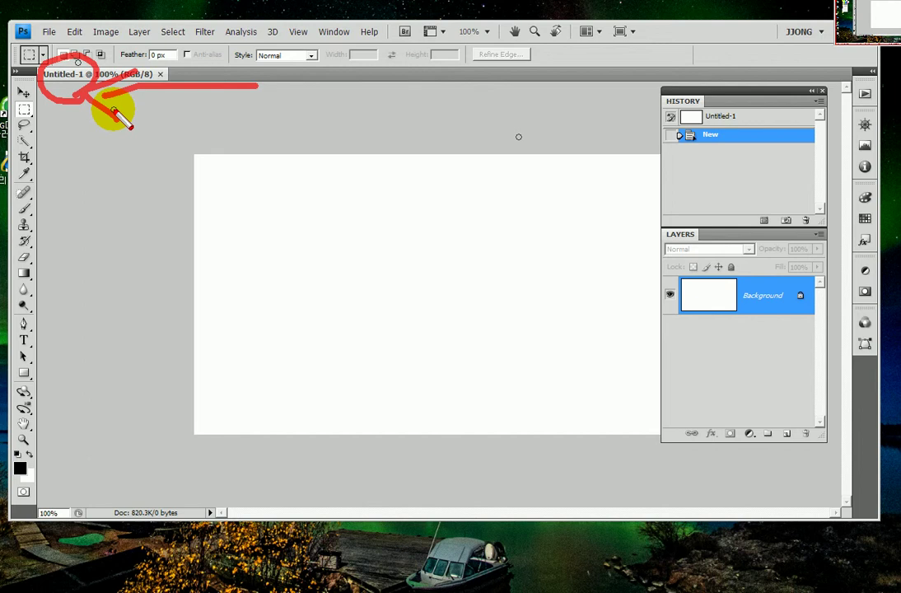
pyautogui.moveTo(114, 110); pyautogui.dragTo(113, 109)
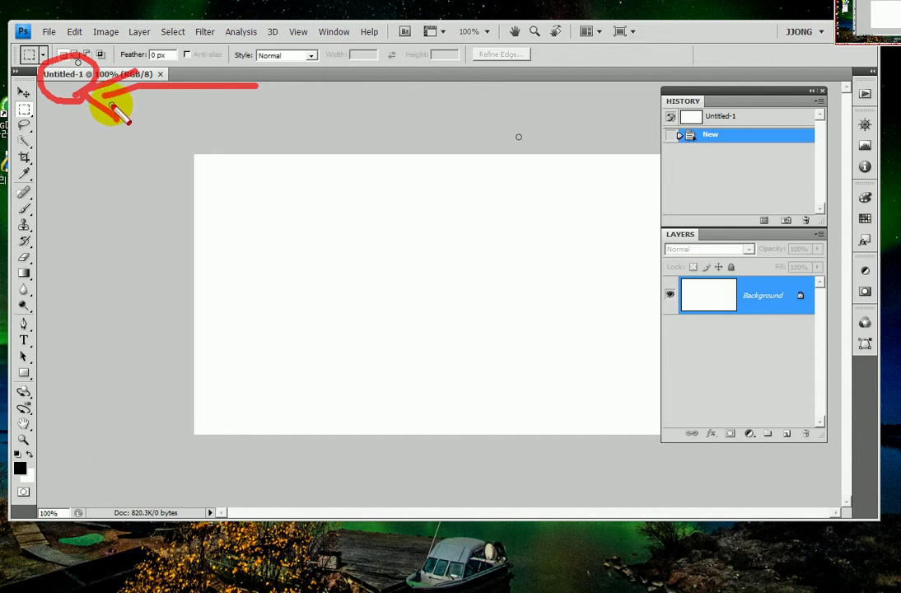
# Float Untitled-1 in its own window, move it up-left, and enlarge it to show the canvas
pyautogui.press('Escape')
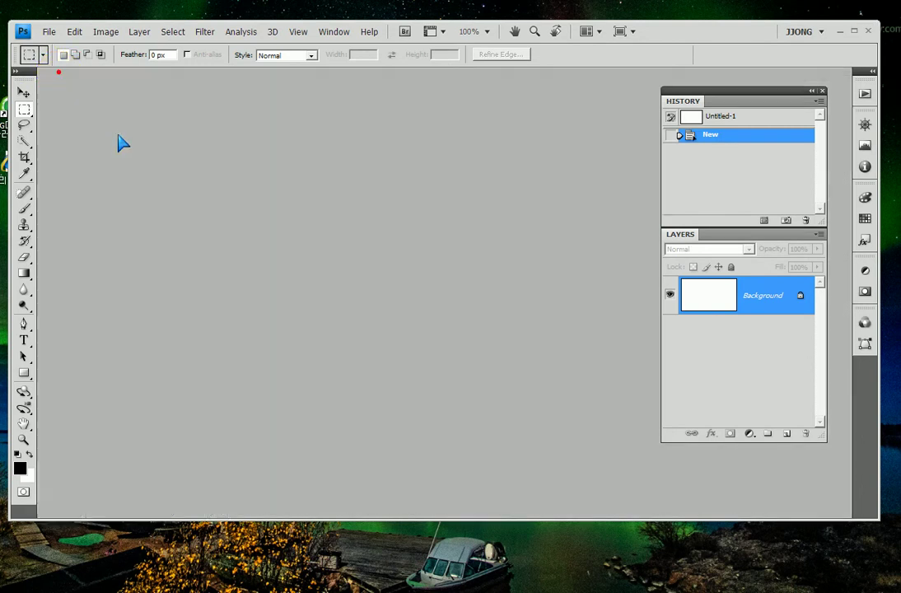
pyautogui.moveTo(60, 76); pyautogui.dragTo(148, 170)
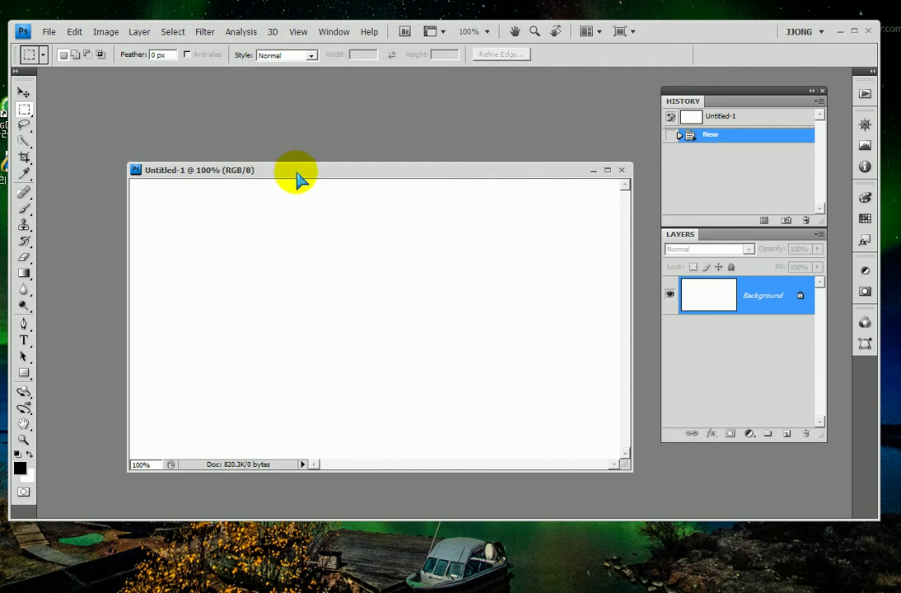
pyautogui.moveTo(296, 172); pyautogui.dragTo(259, 120)
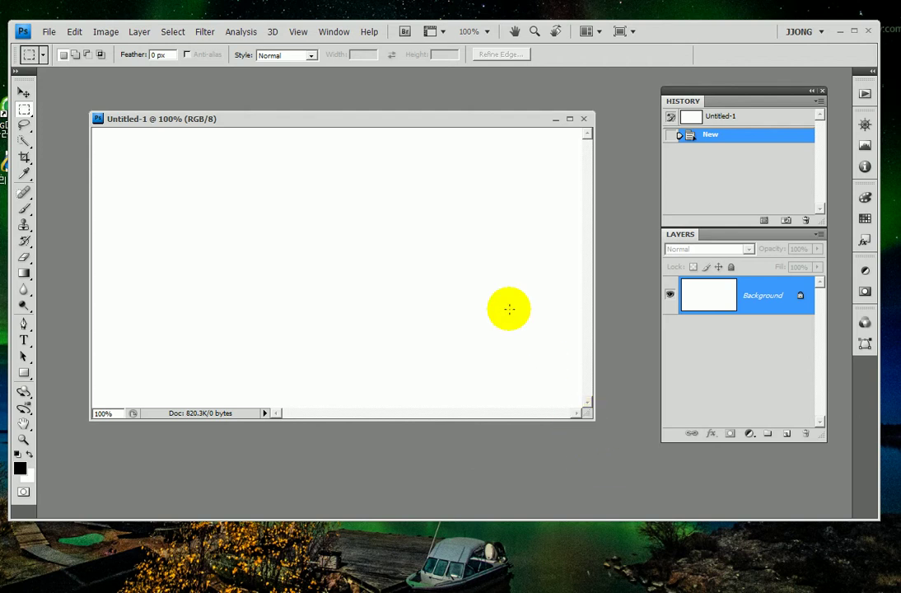
pyautogui.moveTo(491, 118); pyautogui.dragTo(483, 120)
pyautogui.moveTo(583, 418)
pyautogui.mouseDown()
pyautogui.moveTo(704, 489)
pyautogui.moveTo(718, 485)
pyautogui.moveTo(783, 516)
pyautogui.moveTo(730, 498)
pyautogui.moveTo(755, 513)
pyautogui.moveTo(742, 516)
pyautogui.moveTo(802, 541)
pyautogui.moveTo(789, 533)
pyautogui.moveTo(795, 539)
pyautogui.moveTo(774, 547)
pyautogui.moveTo(734, 527)
pyautogui.moveTo(779, 554)
pyautogui.moveTo(773, 561)
pyautogui.moveTo(746, 547)
pyautogui.moveTo(760, 563)
pyautogui.moveTo(848, 591)
pyautogui.moveTo(666, 517)
pyautogui.moveTo(762, 543)
pyautogui.moveTo(636, 488)
pyautogui.moveTo(746, 533)
pyautogui.moveTo(671, 485)
pyautogui.moveTo(787, 528)
pyautogui.moveTo(749, 524)
pyautogui.mouseUp()
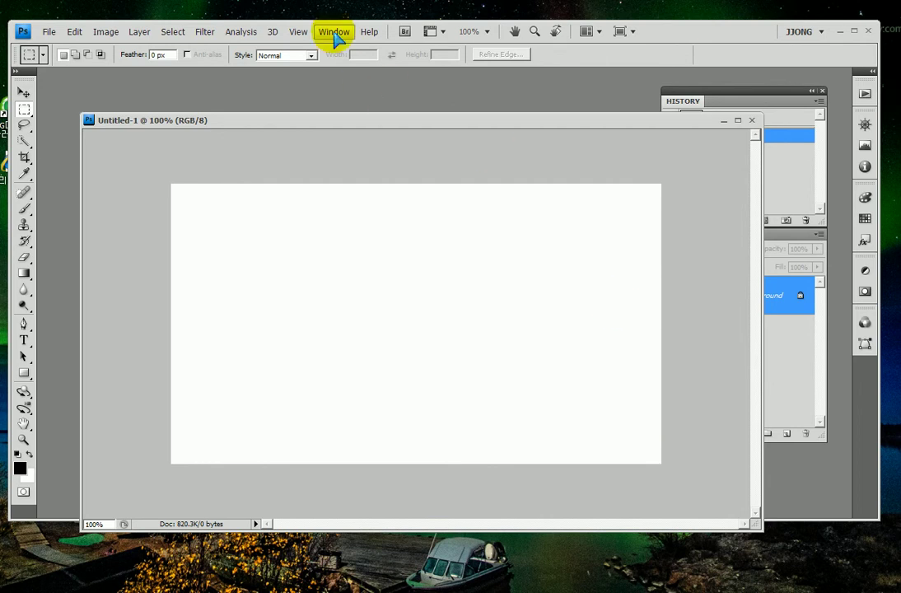
pyautogui.click(25, 214)
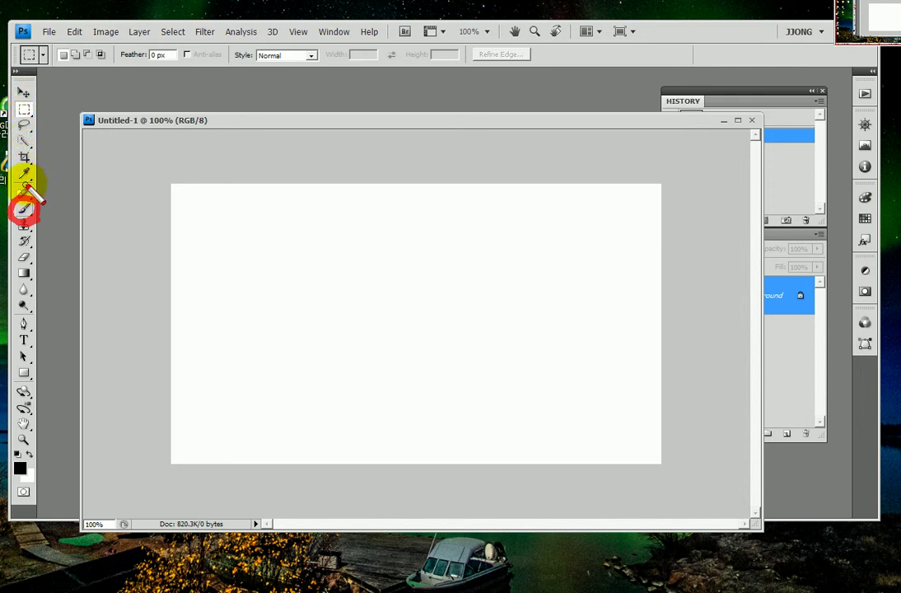
pyautogui.moveTo(33, 206); pyautogui.dragTo(99, 206)
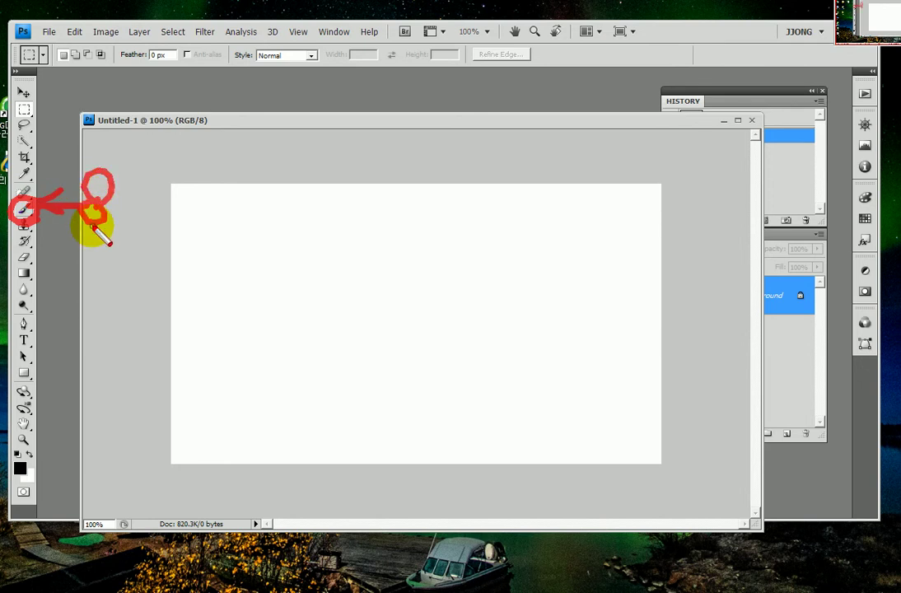
pyautogui.press('Escape')
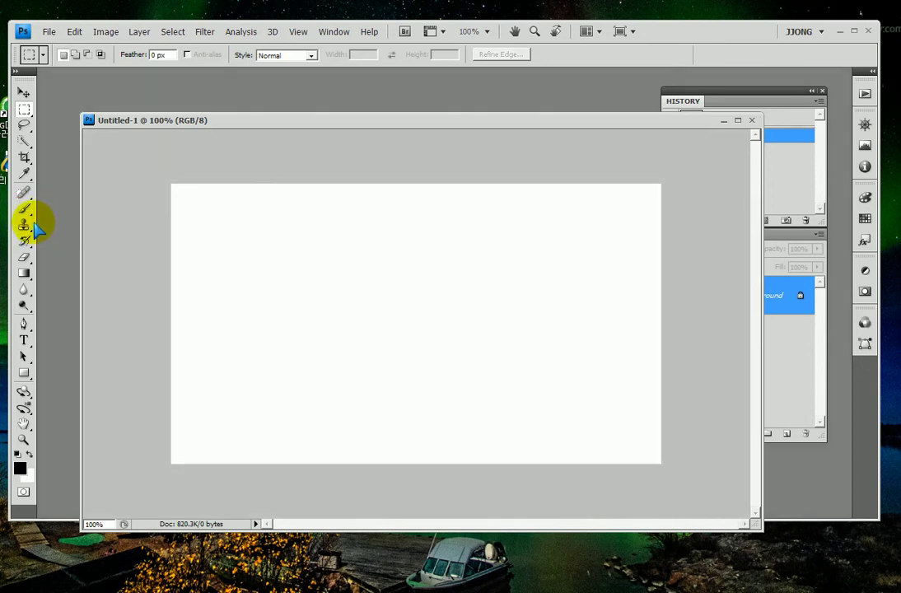
pyautogui.hotkey('ctrl', '2')
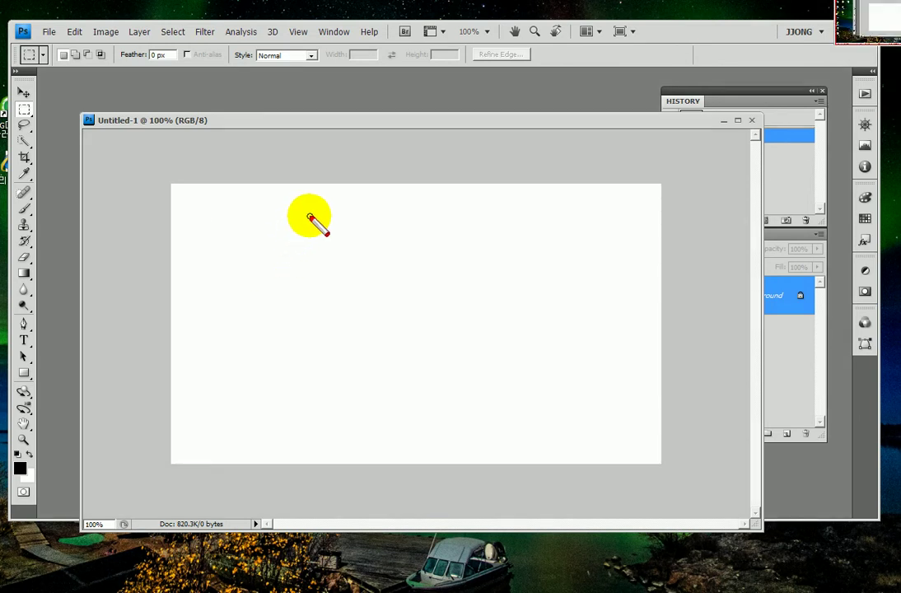
pyautogui.moveTo(12, 87)
pyautogui.mouseDown()
pyautogui.moveTo(56, 191)
pyautogui.moveTo(50, 371)
pyautogui.moveTo(15, 425)
pyautogui.mouseUp()
pyautogui.moveTo(285, 182)
pyautogui.mouseDown()
pyautogui.moveTo(272, 198)
pyautogui.moveTo(285, 183)
pyautogui.mouseUp()
pyautogui.moveTo(285, 237)
pyautogui.mouseDown()
pyautogui.moveTo(300, 248)
pyautogui.moveTo(300, 236)
pyautogui.mouseUp()
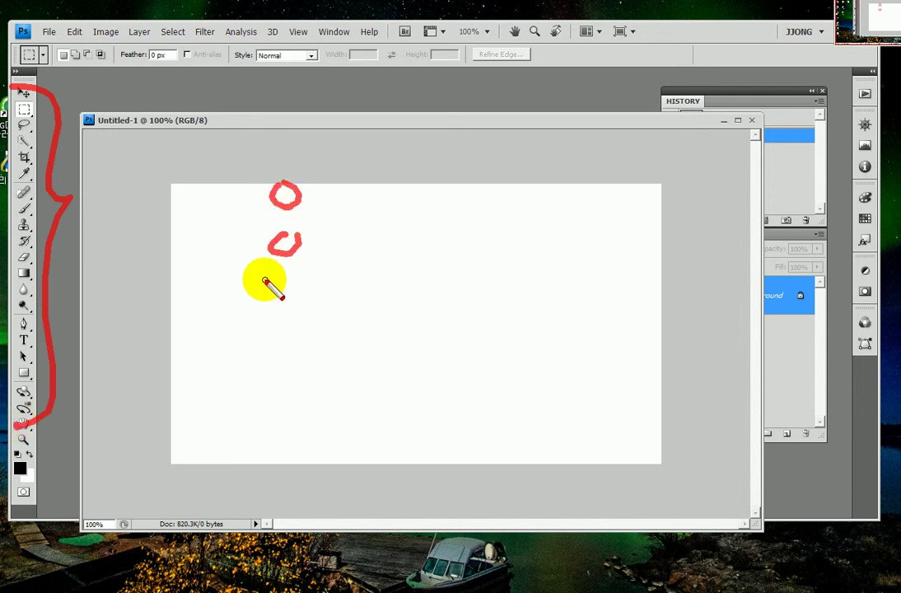
pyautogui.moveTo(285, 285)
pyautogui.mouseDown()
pyautogui.moveTo(294, 305)
pyautogui.moveTo(284, 286)
pyautogui.mouseUp()
pyautogui.moveTo(298, 328)
pyautogui.mouseDown()
pyautogui.moveTo(289, 346)
pyautogui.moveTo(319, 349)
pyautogui.moveTo(318, 364)
pyautogui.mouseUp()
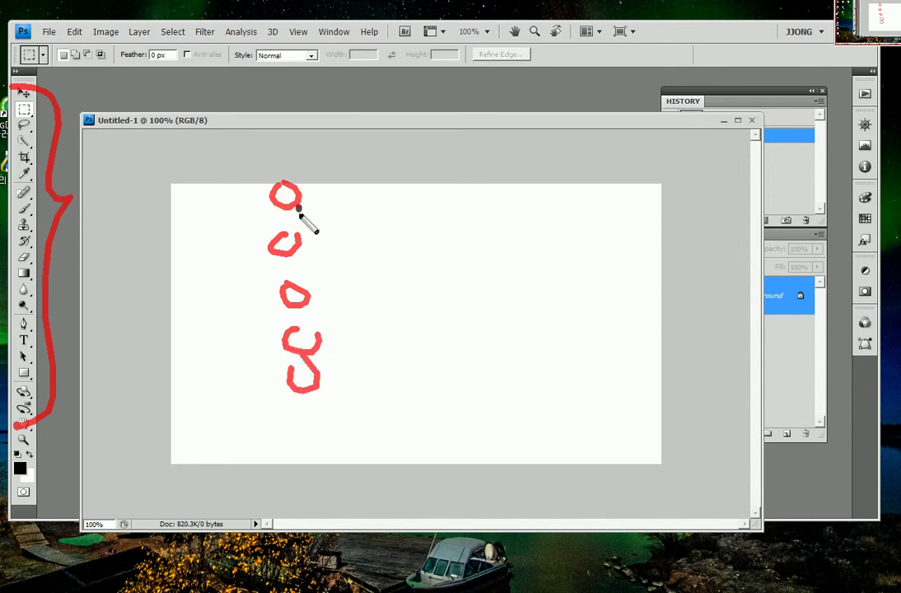
pyautogui.moveTo(302, 252); pyautogui.dragTo(313, 260)
pyautogui.moveTo(312, 306); pyautogui.dragTo(322, 311)
pyautogui.moveTo(326, 349); pyautogui.dragTo(337, 357)
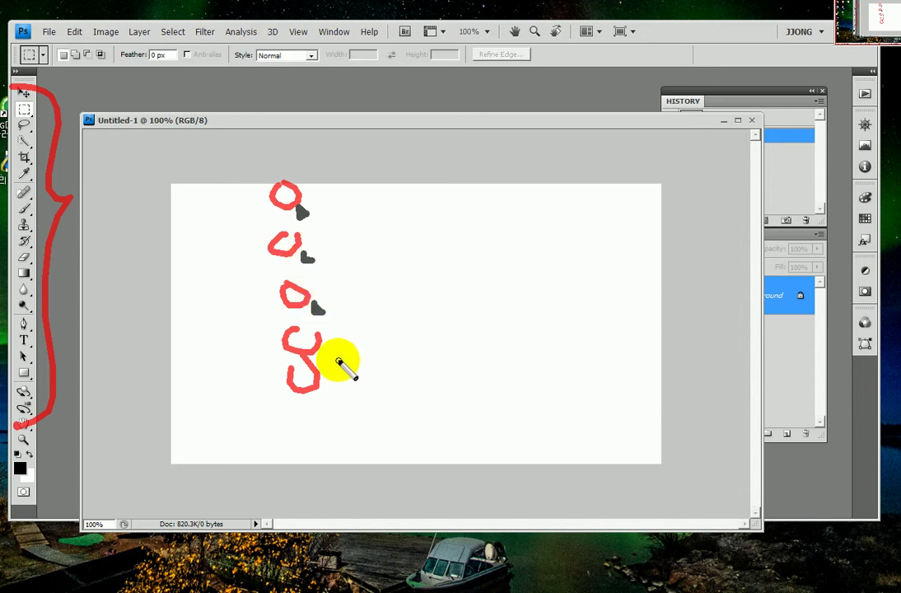
pyautogui.click(329, 388)
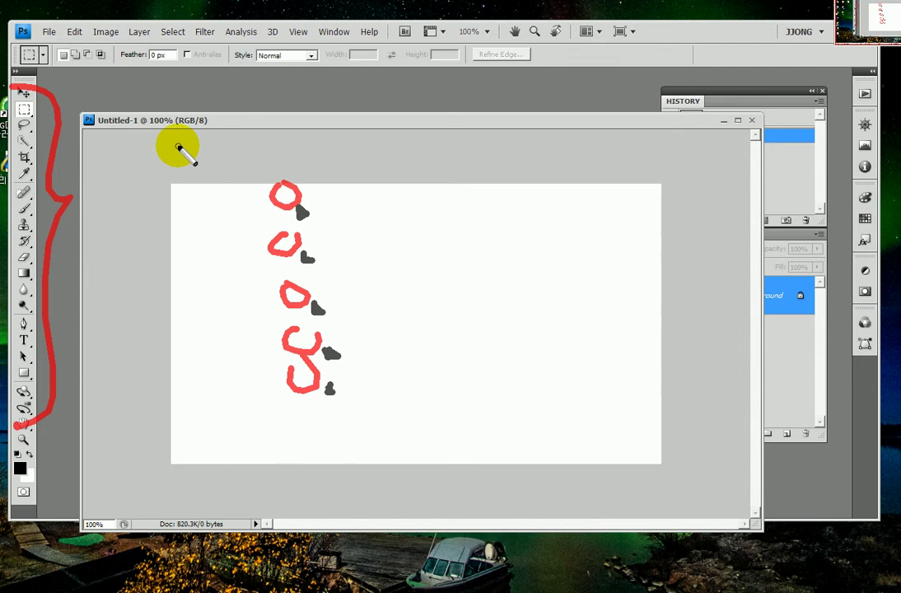
pyautogui.moveTo(457, 208)
pyautogui.mouseDown()
pyautogui.moveTo(301, 209)
pyautogui.moveTo(360, 224)
pyautogui.mouseUp()
pyautogui.moveTo(477, 187); pyautogui.dragTo(480, 237)
pyautogui.moveTo(522, 168)
pyautogui.mouseDown()
pyautogui.moveTo(519, 218)
pyautogui.moveTo(551, 212)
pyautogui.moveTo(575, 240)
pyautogui.mouseUp()
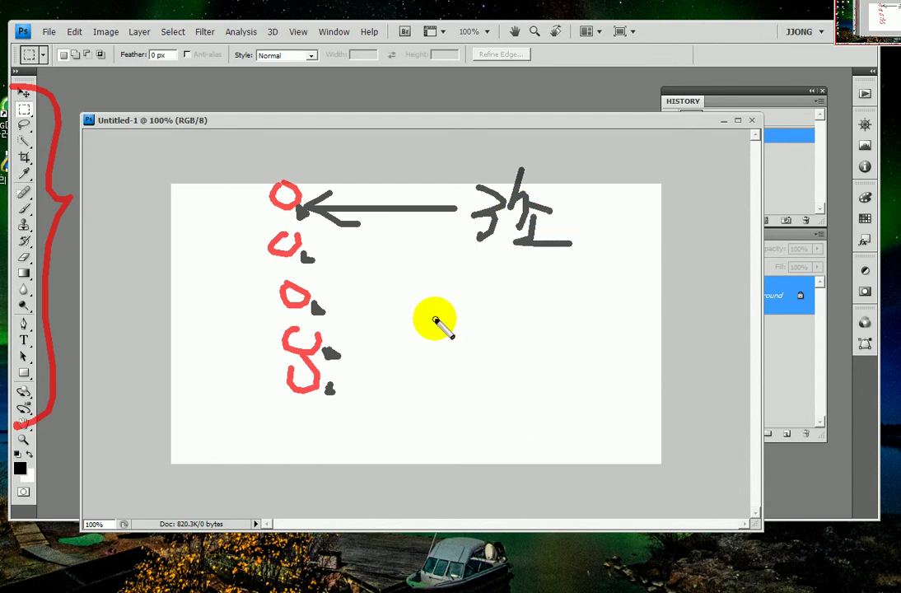
pyautogui.press('Escape')
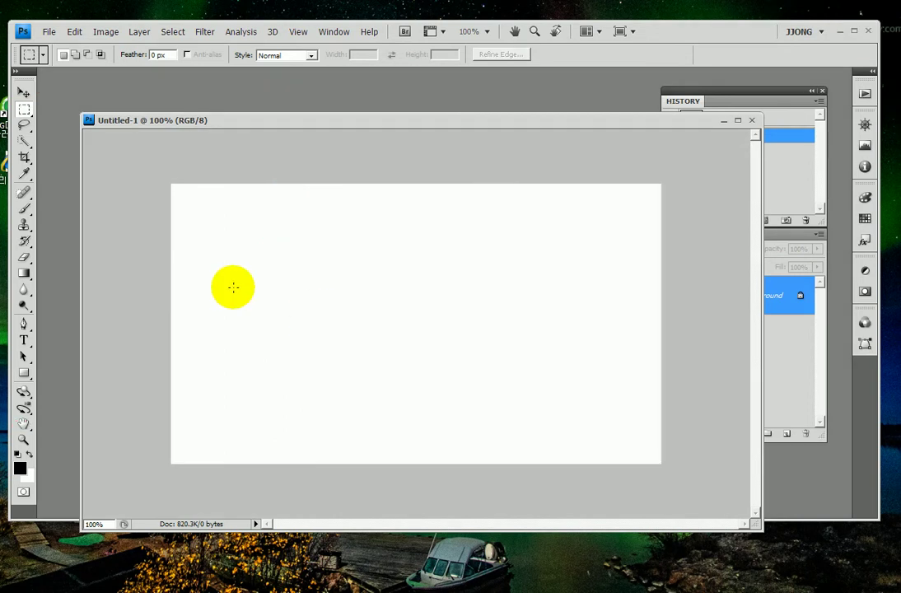
# Select the Brush Tool, paint a trial black stroke, and undo it
pyautogui.click(25, 209)
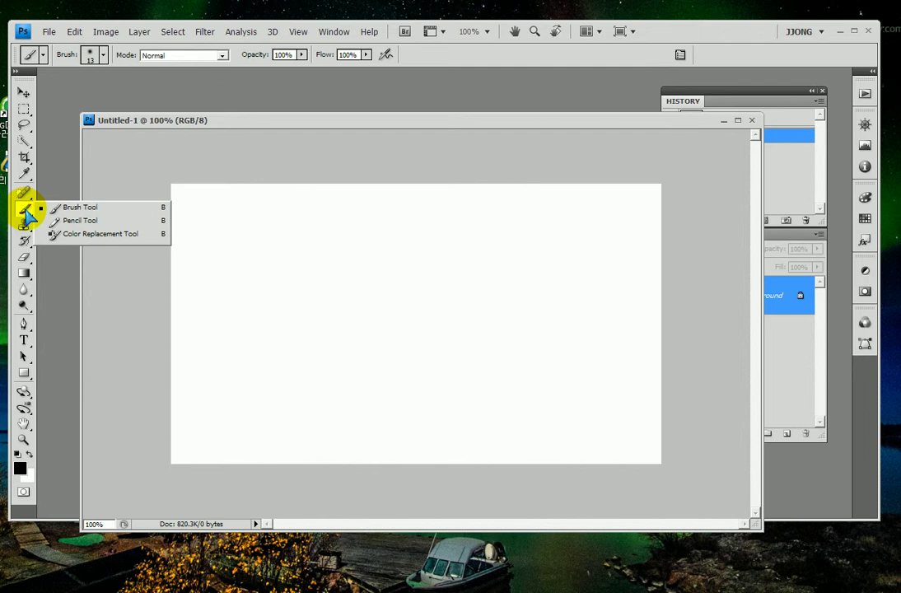
pyautogui.click(81, 207)
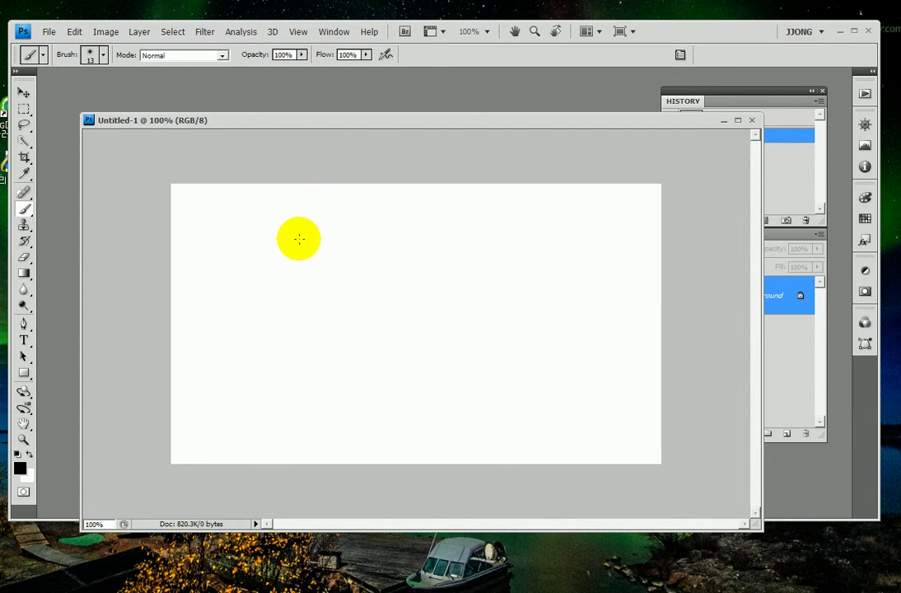
pyautogui.moveTo(256, 253)
pyautogui.mouseDown()
pyautogui.moveTo(366, 226)
pyautogui.moveTo(435, 279)
pyautogui.mouseUp()
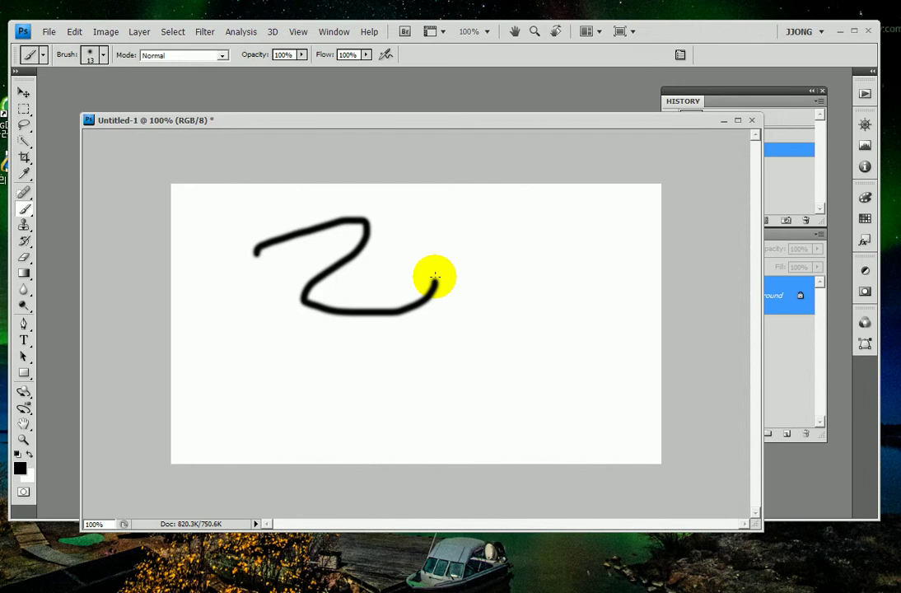
pyautogui.hotkey('ctrl', 'z')
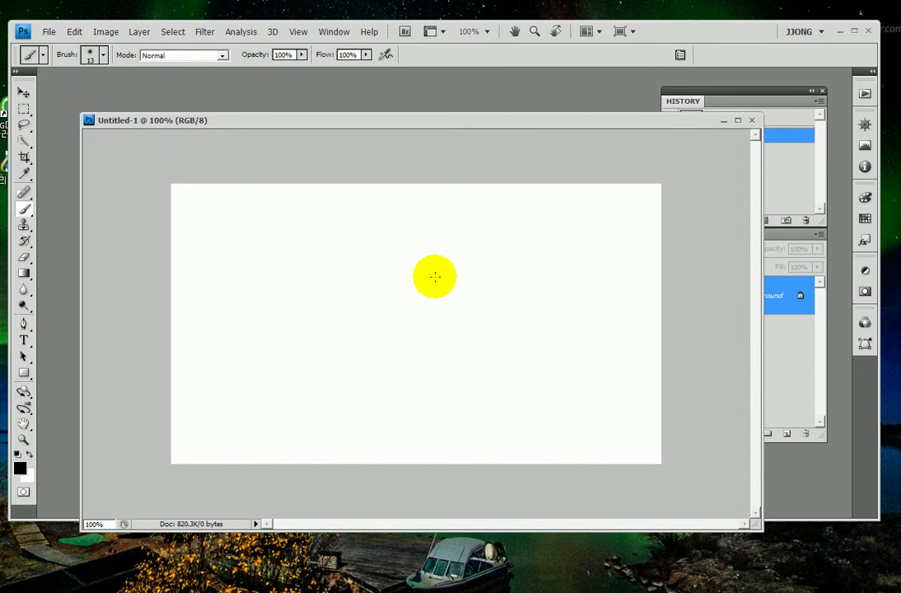
pyautogui.moveTo(115, 91)
pyautogui.mouseDown()
pyautogui.moveTo(59, 59)
pyautogui.moveTo(52, 77)
pyautogui.mouseUp()
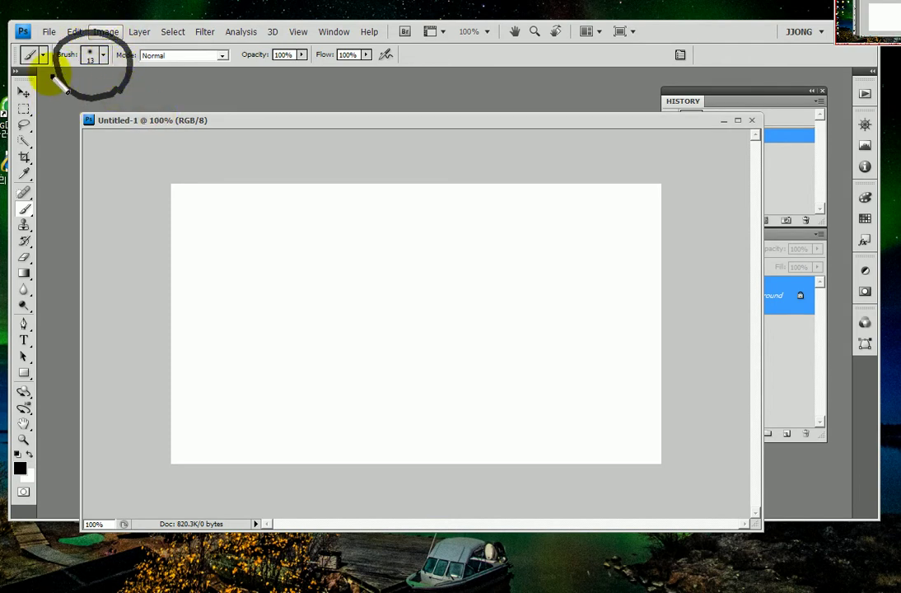
pyautogui.press('Escape')
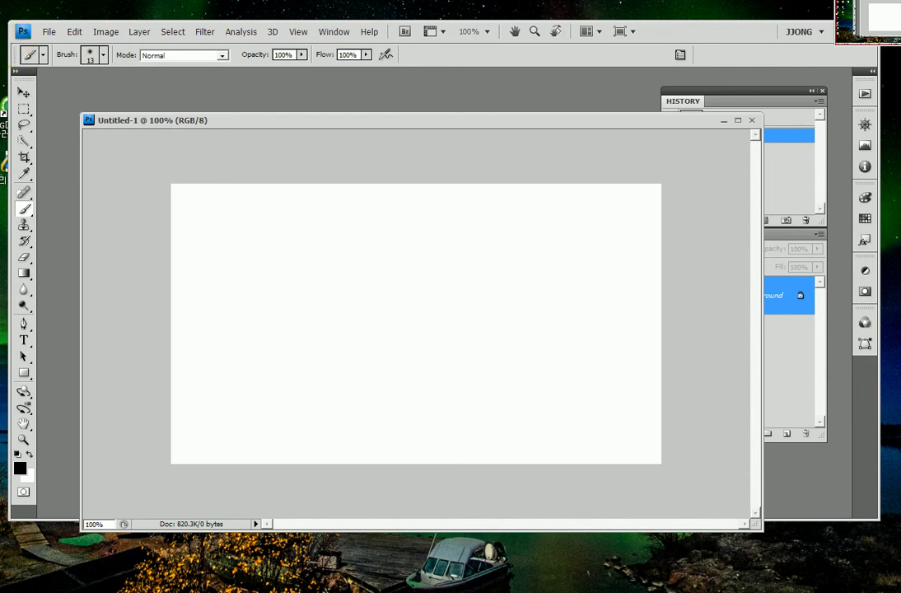
pyautogui.moveTo(10, 36)
pyautogui.mouseDown()
pyautogui.moveTo(467, 74)
pyautogui.moveTo(747, 75)
pyautogui.mouseUp()
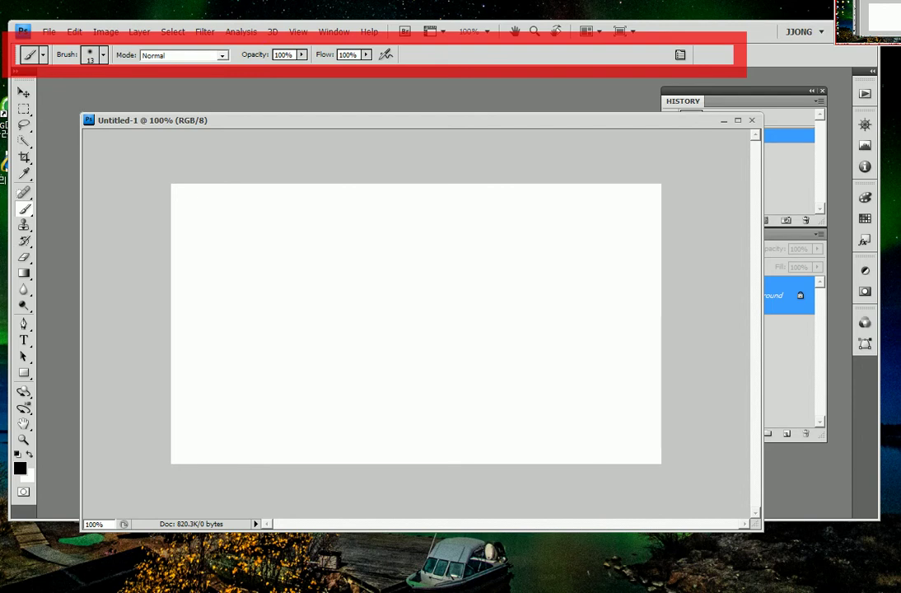
pyautogui.press('Escape')
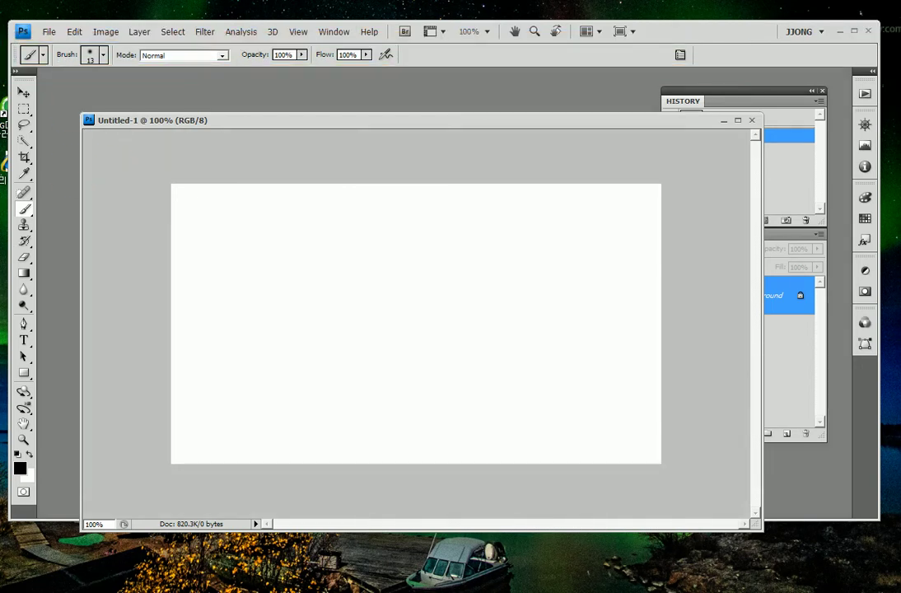
pyautogui.moveTo(277, 195)
pyautogui.mouseDown()
pyautogui.moveTo(301, 195)
pyautogui.moveTo(285, 247)
pyautogui.moveTo(359, 247)
pyautogui.mouseUp()
pyautogui.moveTo(276, 262)
pyautogui.mouseDown()
pyautogui.moveTo(305, 318)
pyautogui.moveTo(308, 278)
pyautogui.mouseUp()
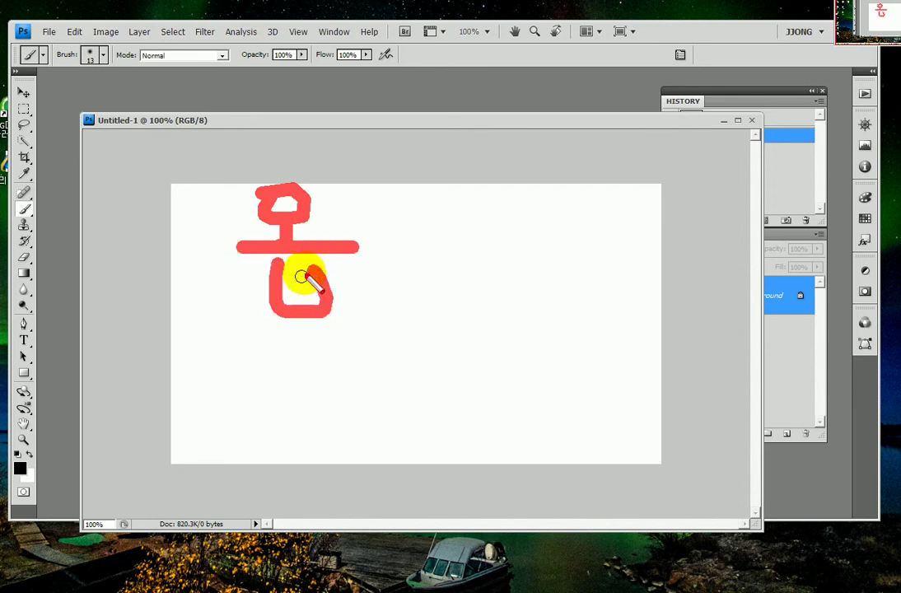
pyautogui.moveTo(385, 213)
pyautogui.mouseDown()
pyautogui.moveTo(365, 273)
pyautogui.moveTo(408, 275)
pyautogui.mouseUp()
pyautogui.moveTo(389, 237)
pyautogui.mouseDown()
pyautogui.moveTo(443, 239)
pyautogui.moveTo(445, 279)
pyautogui.moveTo(491, 287)
pyautogui.mouseUp()
pyautogui.moveTo(278, 355); pyautogui.dragTo(299, 437)
pyautogui.moveTo(287, 368); pyautogui.dragTo(326, 366)
pyautogui.moveTo(342, 313)
pyautogui.mouseDown()
pyautogui.moveTo(342, 375)
pyautogui.moveTo(376, 372)
pyautogui.mouseUp()
pyautogui.moveTo(318, 332)
pyautogui.mouseDown()
pyautogui.moveTo(387, 330)
pyautogui.moveTo(409, 383)
pyautogui.mouseUp()
pyautogui.click(418, 325)
pyautogui.moveTo(452, 330)
pyautogui.mouseDown()
pyautogui.moveTo(490, 377)
pyautogui.moveTo(548, 375)
pyautogui.mouseUp()
pyautogui.moveTo(602, 336); pyautogui.dragTo(561, 374)
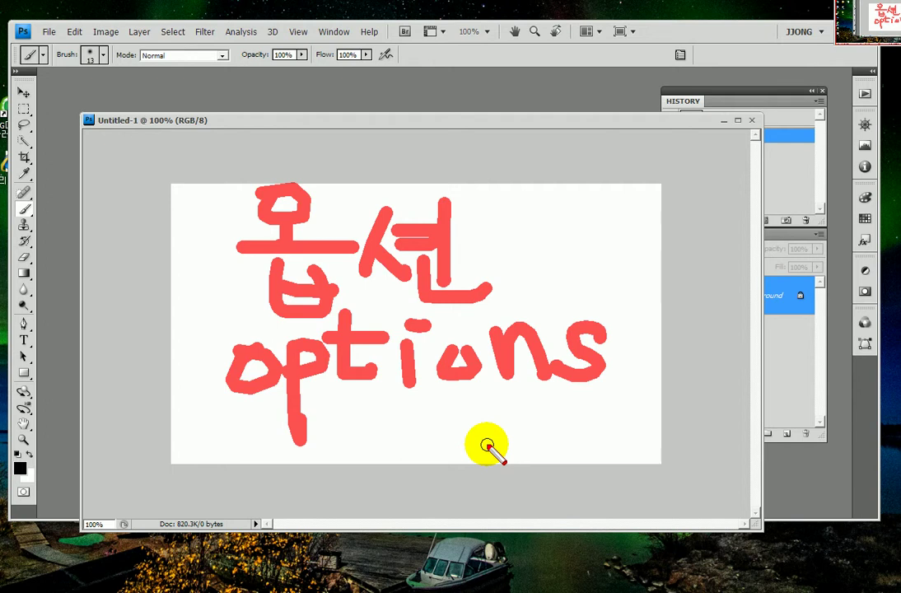
pyautogui.moveTo(146, 338); pyautogui.dragTo(191, 339)
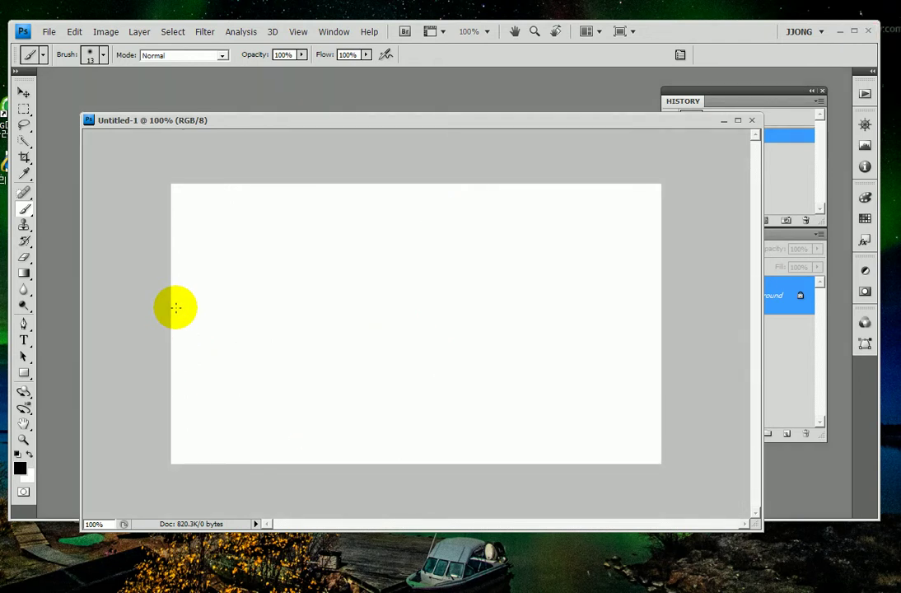
pyautogui.moveTo(341, 59)
pyautogui.mouseDown()
pyautogui.moveTo(313, 29)
pyautogui.moveTo(371, 35)
pyautogui.moveTo(334, 74)
pyautogui.mouseUp()
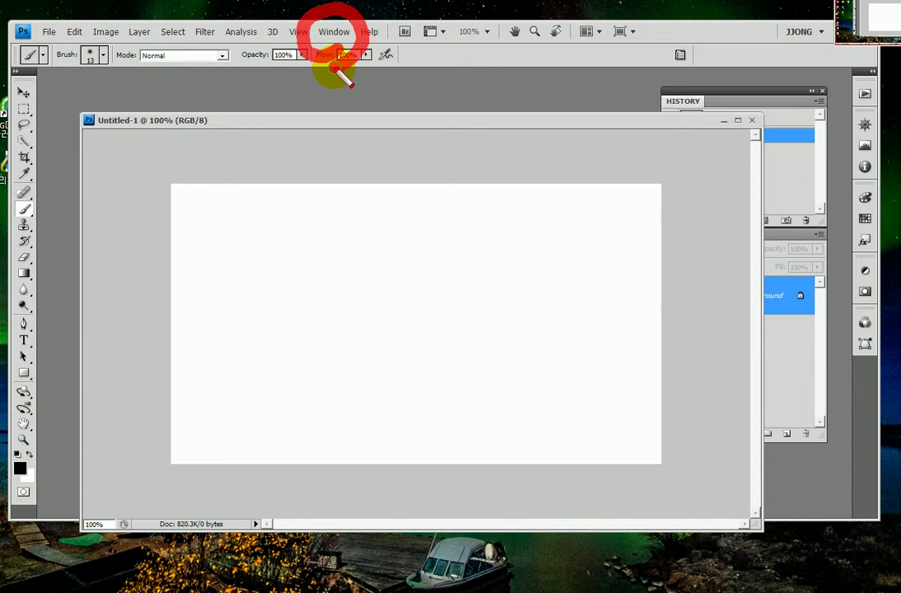
pyautogui.click(337, 33)
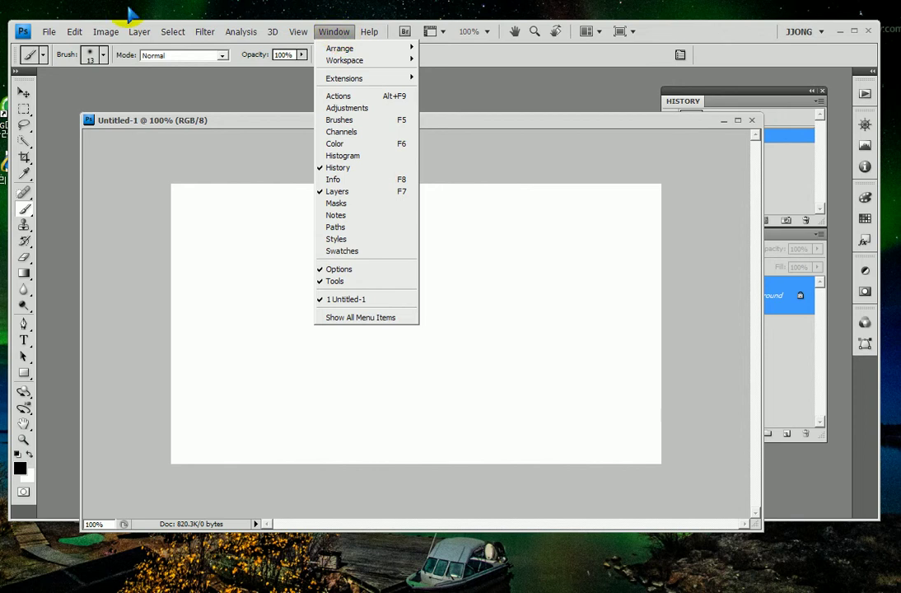
pyautogui.click(74, 31)
pyautogui.click(262, 113)
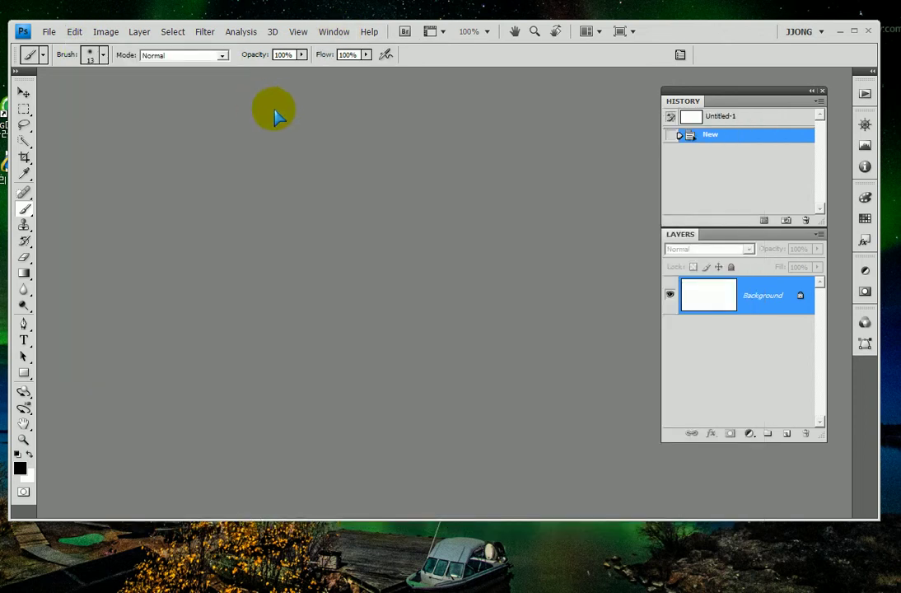
pyautogui.moveTo(25, 136)
pyautogui.mouseDown()
pyautogui.moveTo(13, 220)
pyautogui.moveTo(18, 247)
pyautogui.mouseUp()
pyautogui.moveTo(24, 50); pyautogui.dragTo(425, 97)
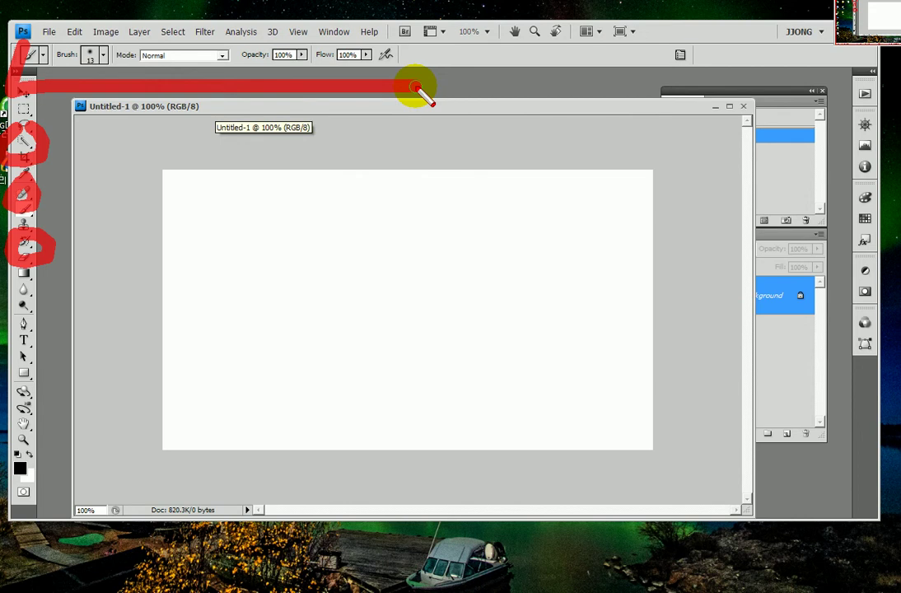
pyautogui.press('Escape')
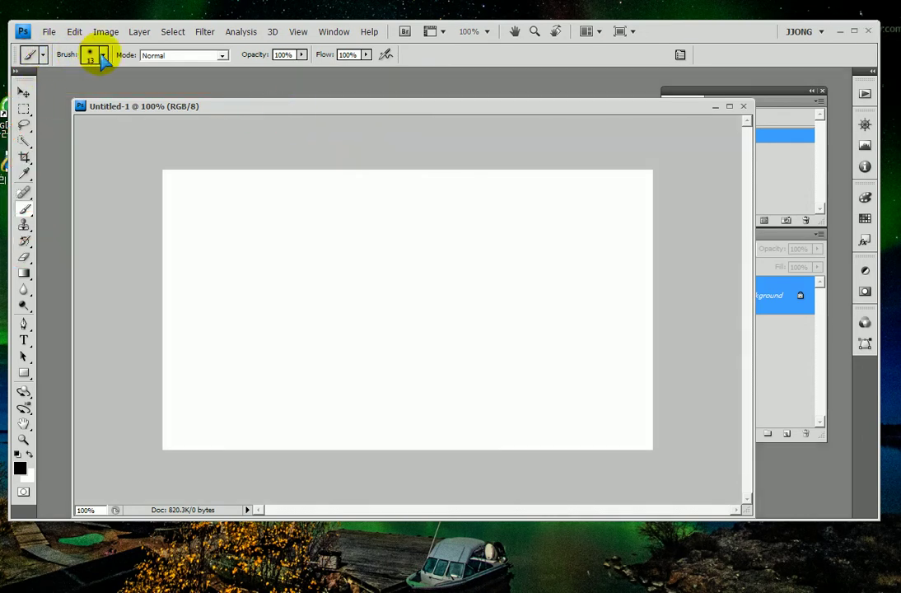
# Pick the soft 65 px round brush preset at 0% hardness and close the picker
pyautogui.click(102, 55)
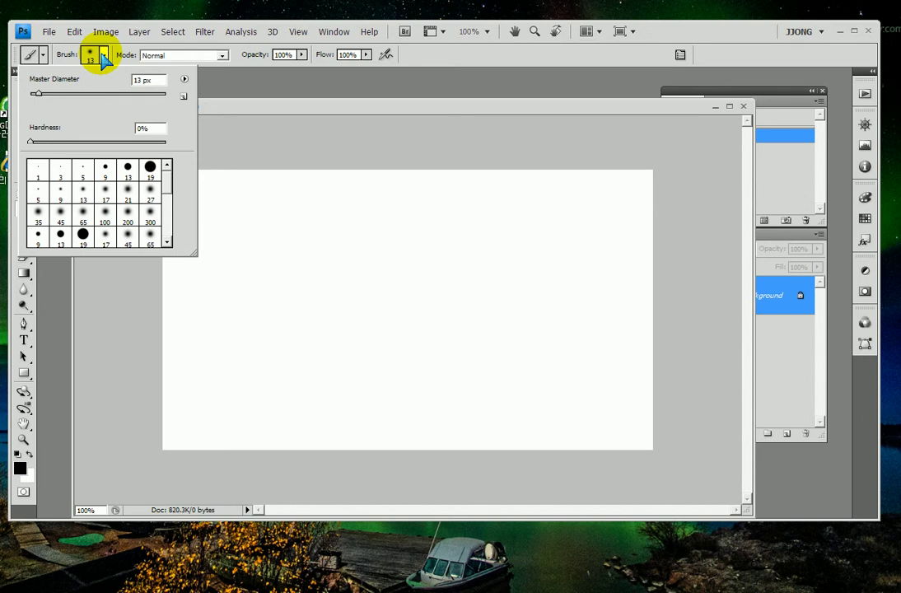
pyautogui.click(83, 216)
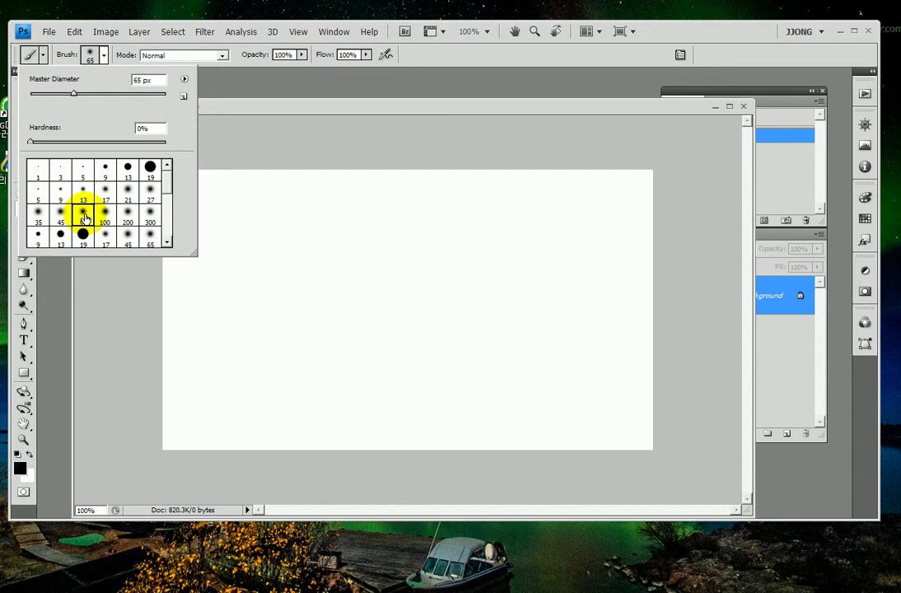
pyautogui.moveTo(46, 120)
pyautogui.mouseDown()
pyautogui.moveTo(18, 158)
pyautogui.moveTo(163, 158)
pyautogui.moveTo(187, 126)
pyautogui.moveTo(51, 123)
pyautogui.mouseUp()
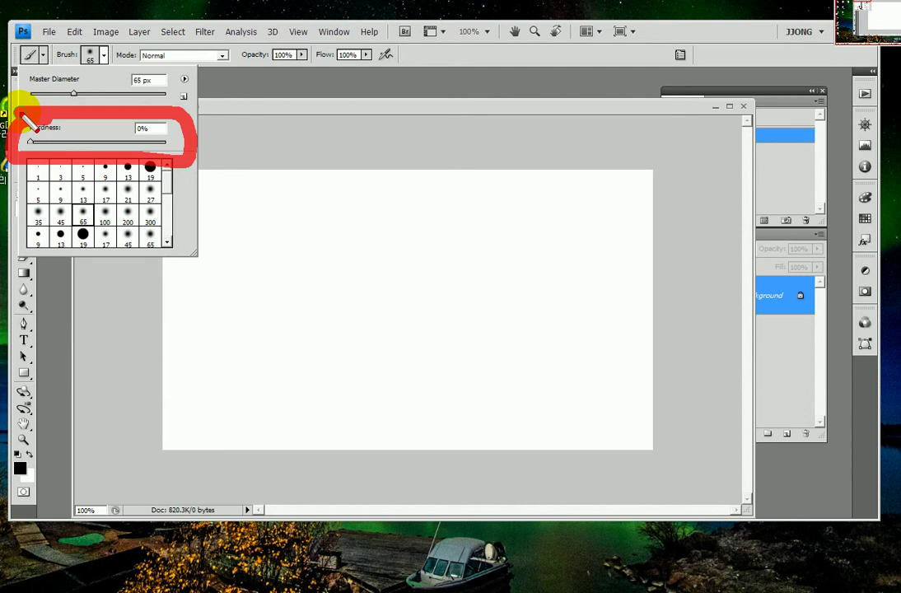
pyautogui.click(14, 115)
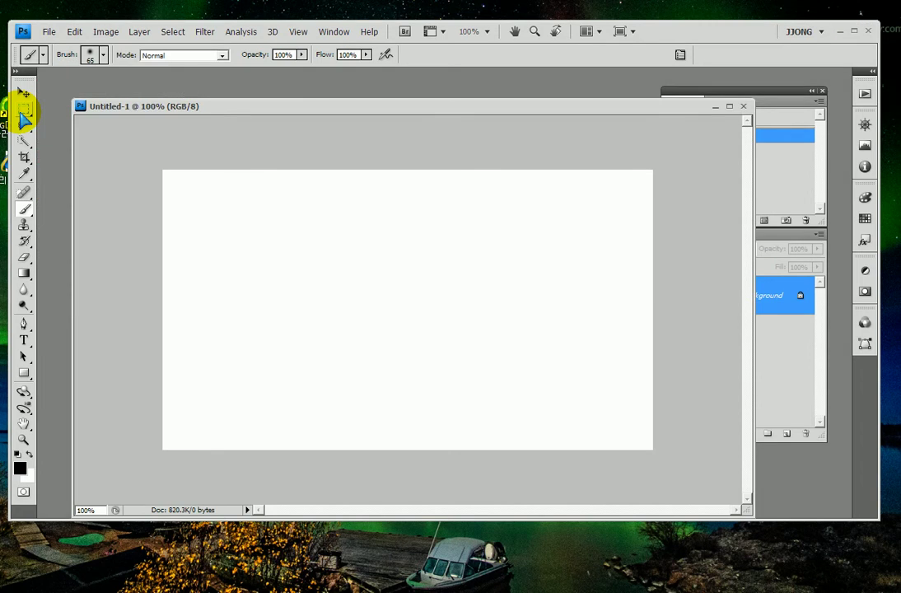
# Paint several soft black 65 px curving strokes across the white canvas
pyautogui.moveTo(255, 242); pyautogui.dragTo(401, 263)
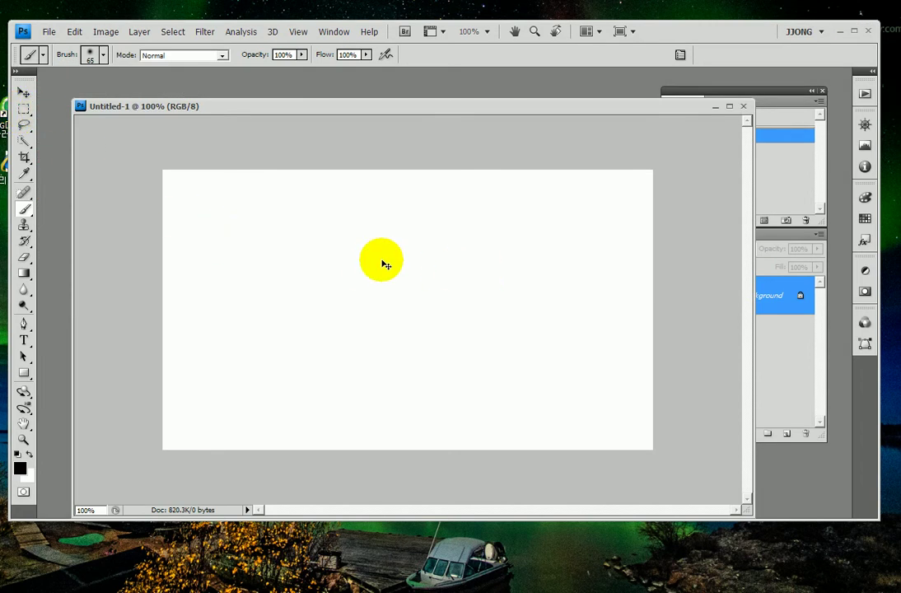
pyautogui.moveTo(381, 246)
pyautogui.mouseDown()
pyautogui.moveTo(370, 276)
pyautogui.moveTo(409, 297)
pyautogui.moveTo(416, 258)
pyautogui.moveTo(381, 245)
pyautogui.mouseUp()
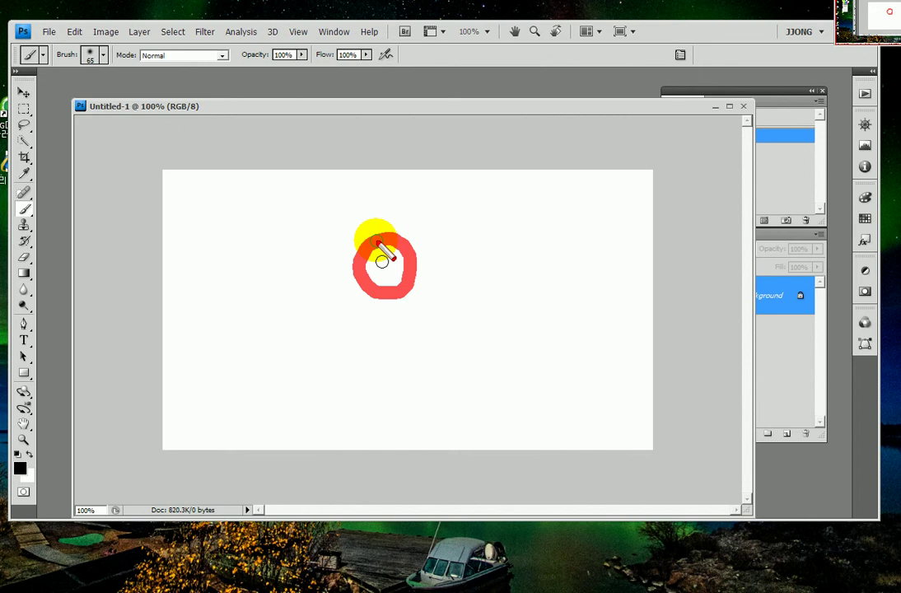
pyautogui.moveTo(363, 234)
pyautogui.mouseDown()
pyautogui.moveTo(257, 305)
pyautogui.moveTo(347, 316)
pyautogui.moveTo(493, 298)
pyautogui.moveTo(418, 370)
pyautogui.mouseUp()
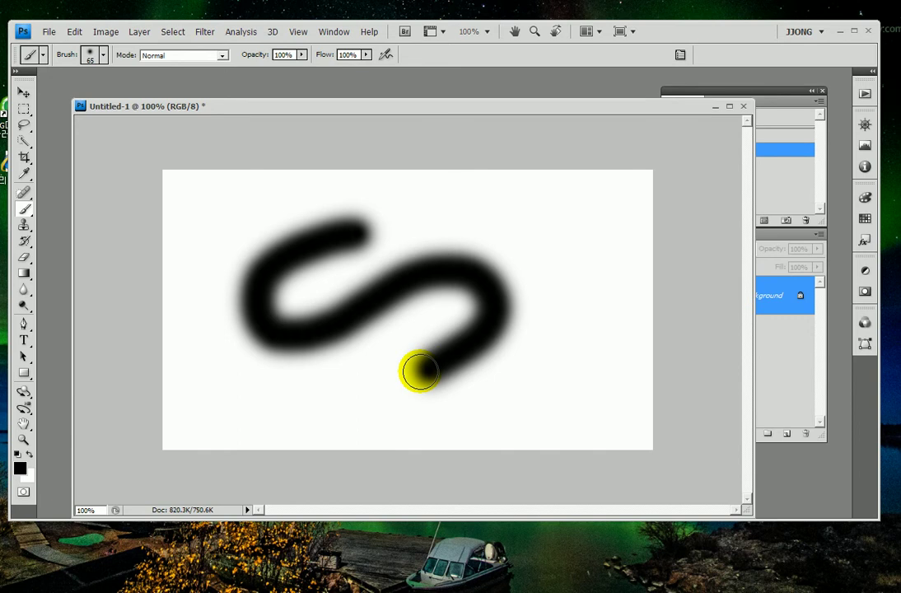
pyautogui.moveTo(506, 211)
pyautogui.mouseDown()
pyautogui.moveTo(502, 369)
pyautogui.moveTo(465, 383)
pyautogui.mouseUp()
pyautogui.moveTo(331, 352); pyautogui.dragTo(374, 393)
pyautogui.moveTo(255, 175)
pyautogui.mouseDown()
pyautogui.moveTo(225, 322)
pyautogui.moveTo(234, 354)
pyautogui.mouseUp()
pyautogui.moveTo(363, 206); pyautogui.dragTo(461, 296)
pyautogui.moveTo(610, 282); pyautogui.dragTo(535, 421)
# Narrow the document window to reveal the six Brush Tool steps in History
pyautogui.moveTo(752, 125); pyautogui.dragTo(620, 150)
pyautogui.moveTo(728, 78)
pyautogui.mouseDown()
pyautogui.moveTo(684, 84)
pyautogui.moveTo(654, 124)
pyautogui.moveTo(733, 97)
pyautogui.mouseUp()
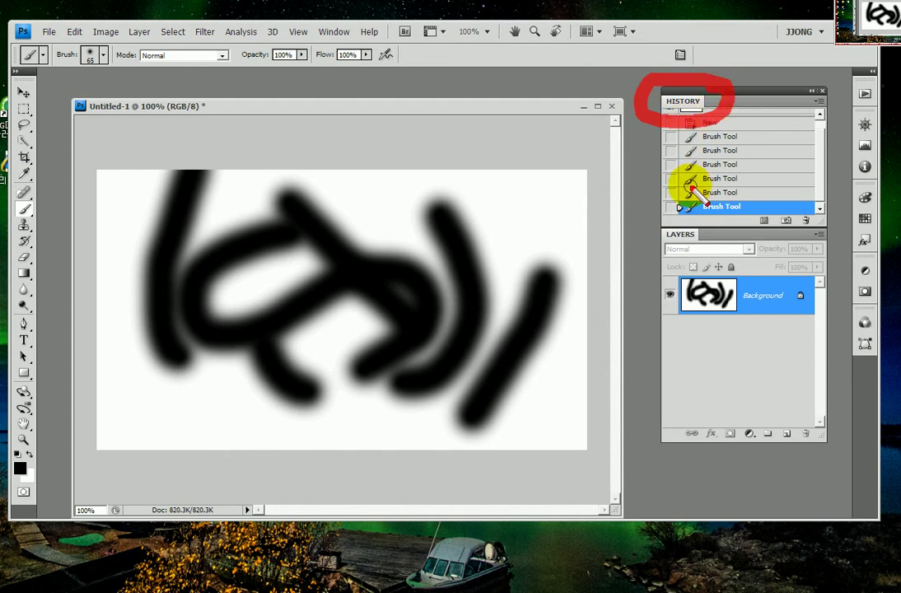
pyautogui.moveTo(677, 156)
pyautogui.mouseDown()
pyautogui.moveTo(684, 193)
pyautogui.moveTo(744, 218)
pyautogui.moveTo(789, 182)
pyautogui.moveTo(744, 241)
pyautogui.mouseUp()
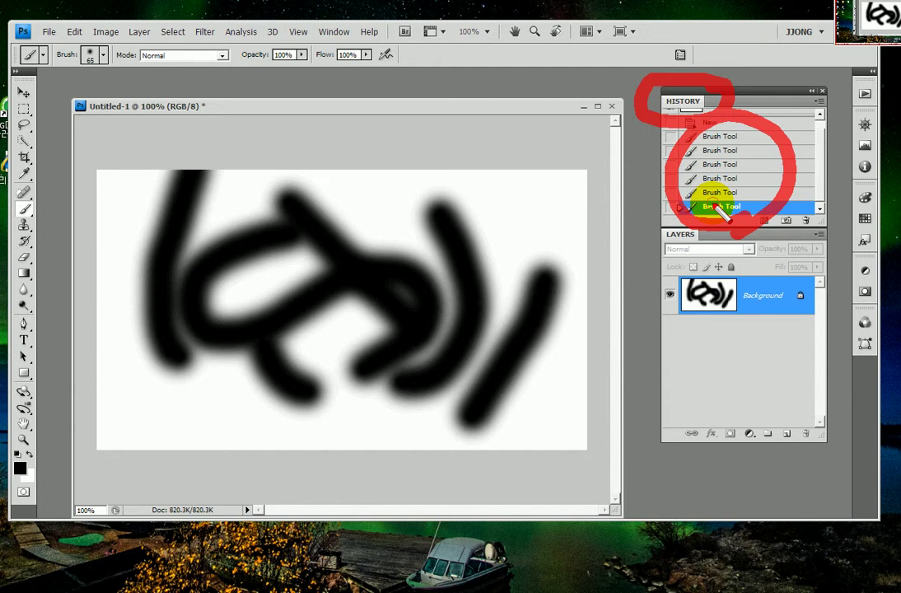
# Step back and forth through the brush stroke states in the History panel
pyautogui.press('Escape')
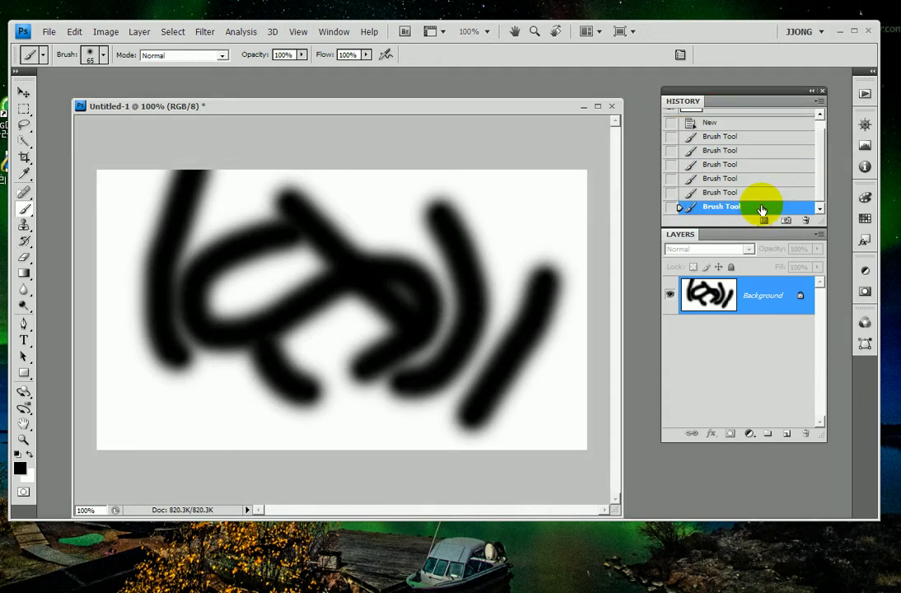
pyautogui.click(756, 192)
pyautogui.click(757, 178)
pyautogui.click(752, 164)
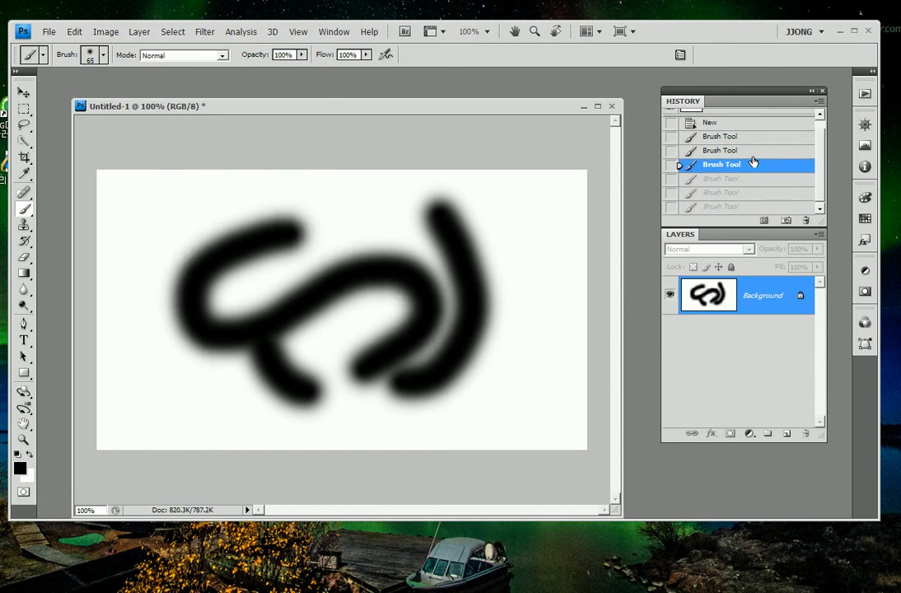
pyautogui.click(752, 150)
pyautogui.click(752, 135)
pyautogui.click(750, 150)
pyautogui.click(748, 164)
pyautogui.click(746, 178)
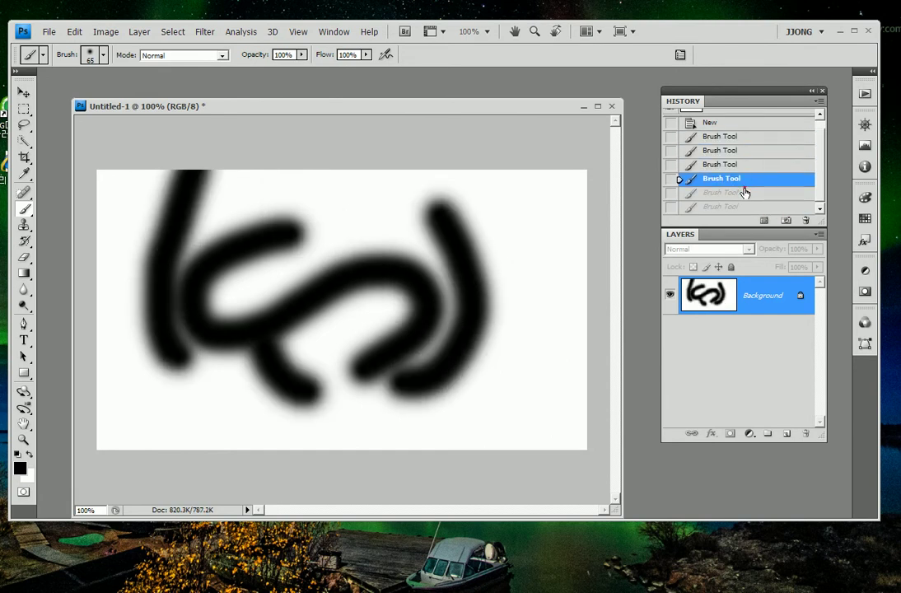
# Step back through the remaining stroke states to New, leaving a blank canvas
pyautogui.click(745, 192)
pyautogui.click(744, 206)
pyautogui.click(746, 178)
pyautogui.click(746, 164)
pyautogui.click(746, 150)
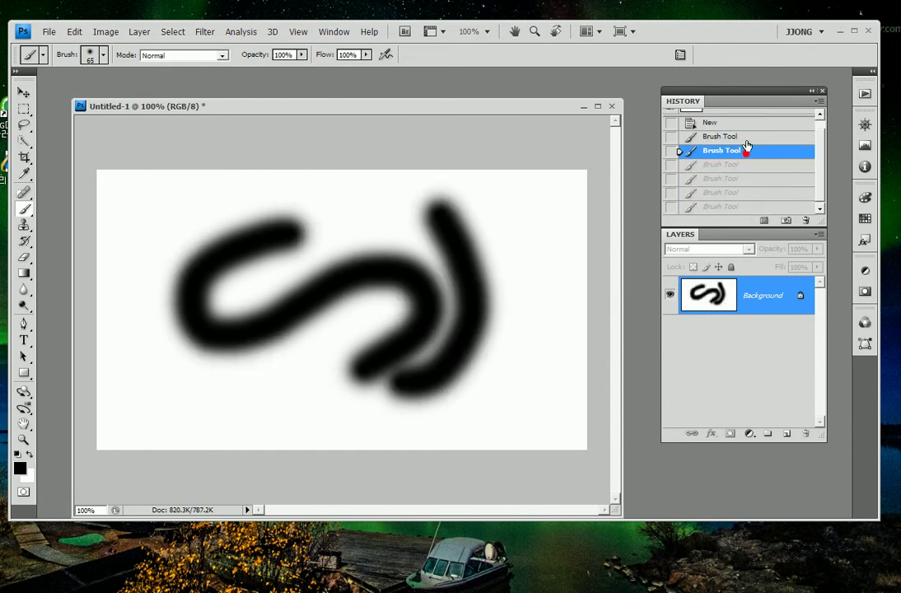
pyautogui.click(747, 136)
pyautogui.click(748, 123)
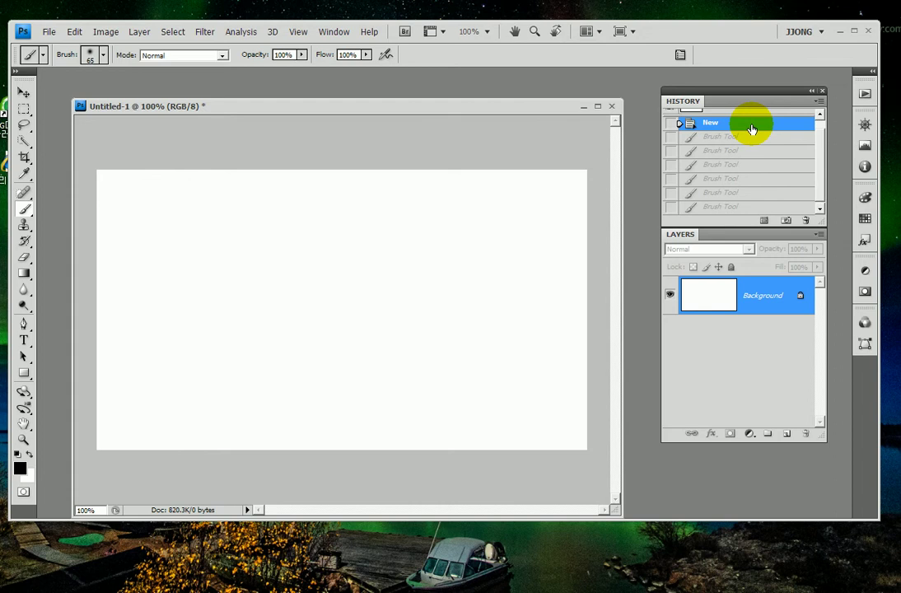
pyautogui.moveTo(752, 130)
pyautogui.mouseDown()
pyautogui.moveTo(748, 149)
pyautogui.moveTo(756, 149)
pyautogui.moveTo(756, 128)
pyautogui.mouseUp()
pyautogui.moveTo(707, 79)
pyautogui.mouseDown()
pyautogui.moveTo(639, 184)
pyautogui.moveTo(739, 238)
pyautogui.moveTo(770, 70)
pyautogui.moveTo(735, 74)
pyautogui.mouseUp()
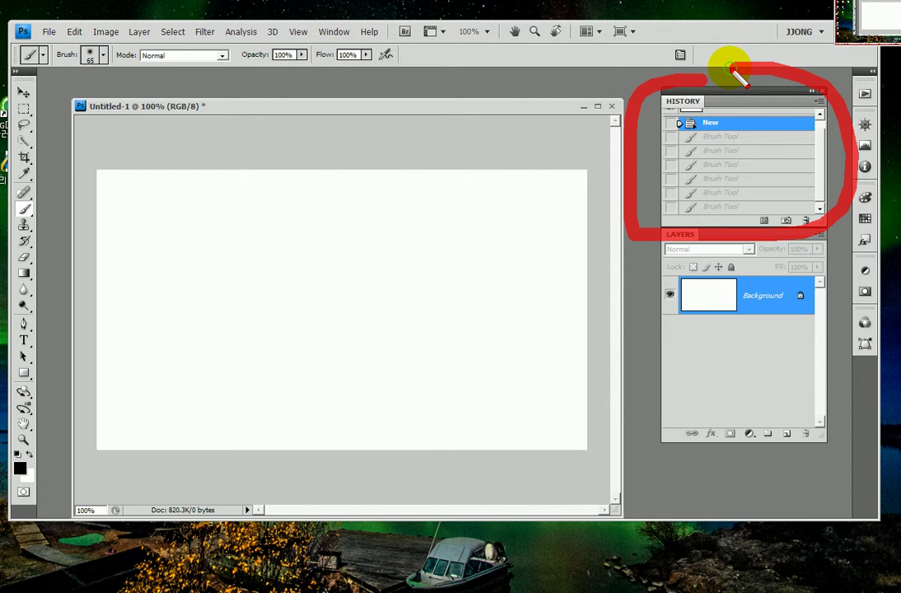
pyautogui.press('Escape')
pyautogui.click(342, 324)
pyautogui.moveTo(338, 323)
pyautogui.mouseDown()
pyautogui.moveTo(328, 409)
pyautogui.moveTo(402, 412)
pyautogui.mouseUp()
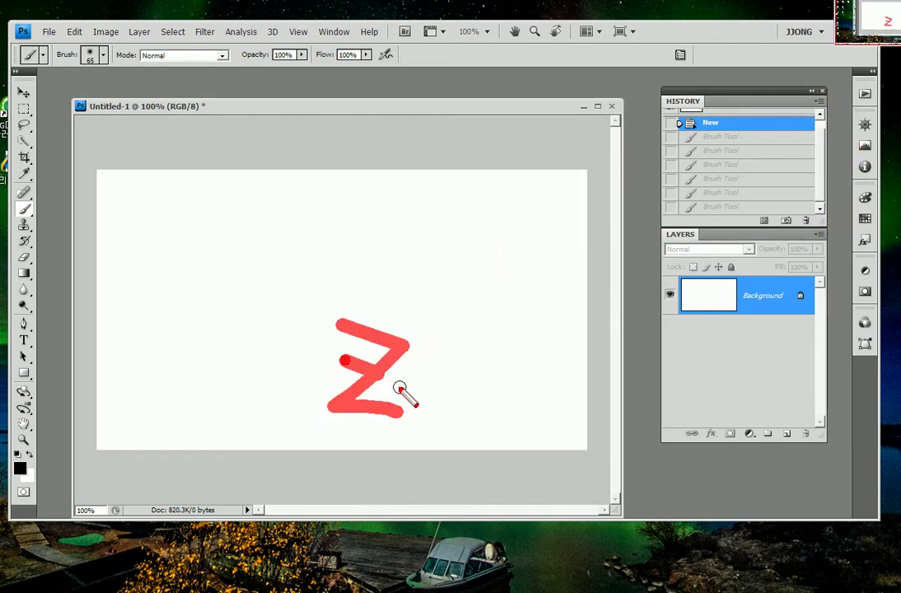
pyautogui.press('Escape')
pyautogui.hotkey('ctrl', 'z')
pyautogui.hotkey('ctrl', 'z')
pyautogui.hotkey('ctrl', 'z')
pyautogui.hotkey('ctrl', 'z')
pyautogui.hotkey('ctrl', 'z')
pyautogui.hotkey('ctrl', 'z')
pyautogui.hotkey('ctrl', 'z')
pyautogui.hotkey('ctrl', 'z')
pyautogui.hotkey('ctrl', 'z')
pyautogui.hotkey('ctrl', 'z')
pyautogui.hotkey('ctrl', 'z')
pyautogui.hotkey('ctrl', 'z')
pyautogui.hotkey('ctrl', 'z')
pyautogui.hotkey('ctrl', 'z')
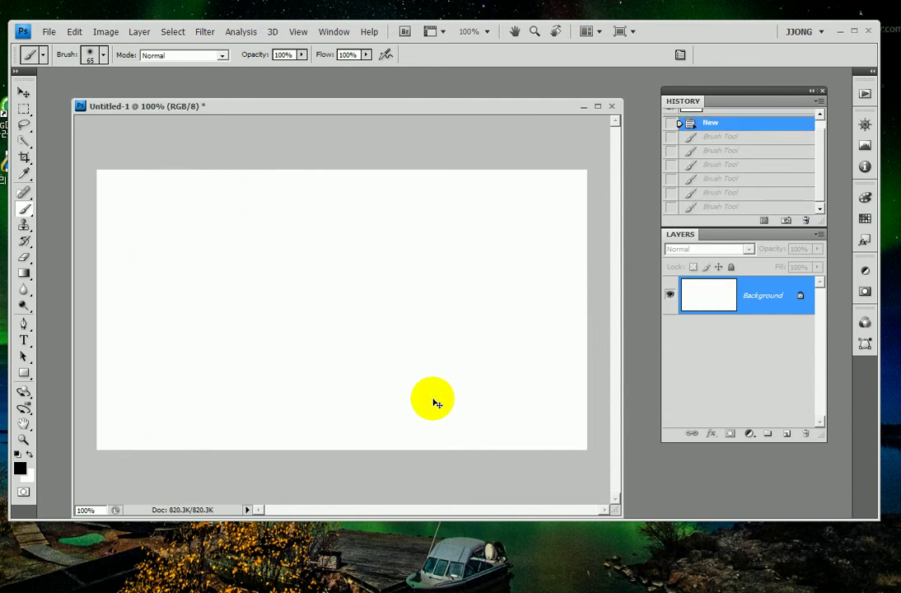
pyautogui.hotkey('ctrl', 'z')
pyautogui.hotkey('ctrl', 'z')
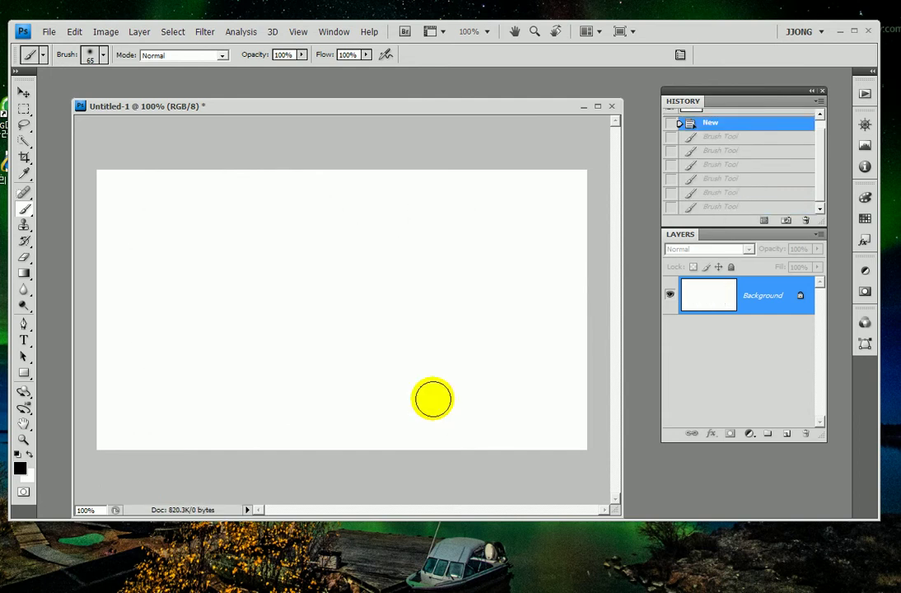
pyautogui.click(728, 192)
pyautogui.click(729, 149)
pyautogui.click(730, 136)
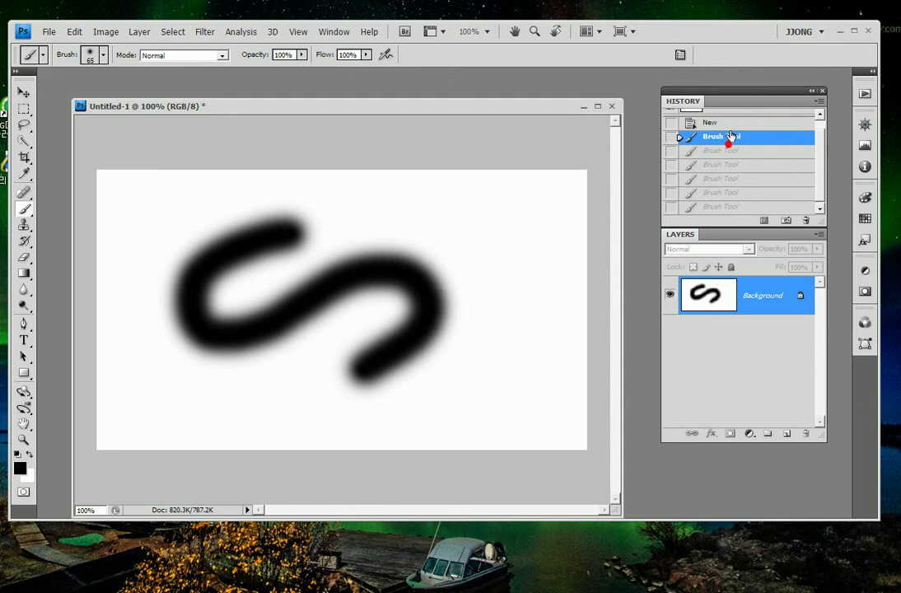
pyautogui.click(729, 124)
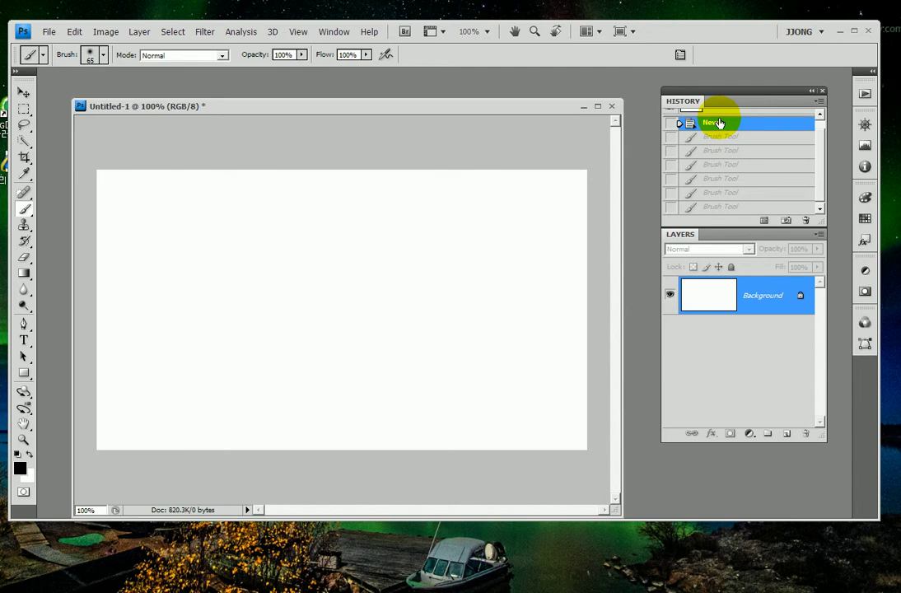
pyautogui.click(74, 56)
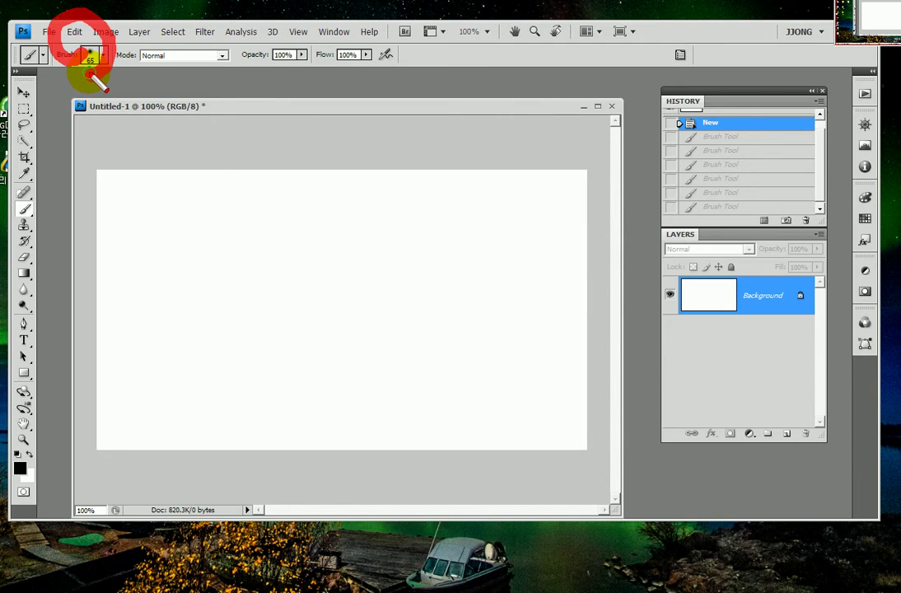
# Show Step Forward/Step Backward in the Edit menu and set the brush Mode to Pin Light
pyautogui.click(76, 33)
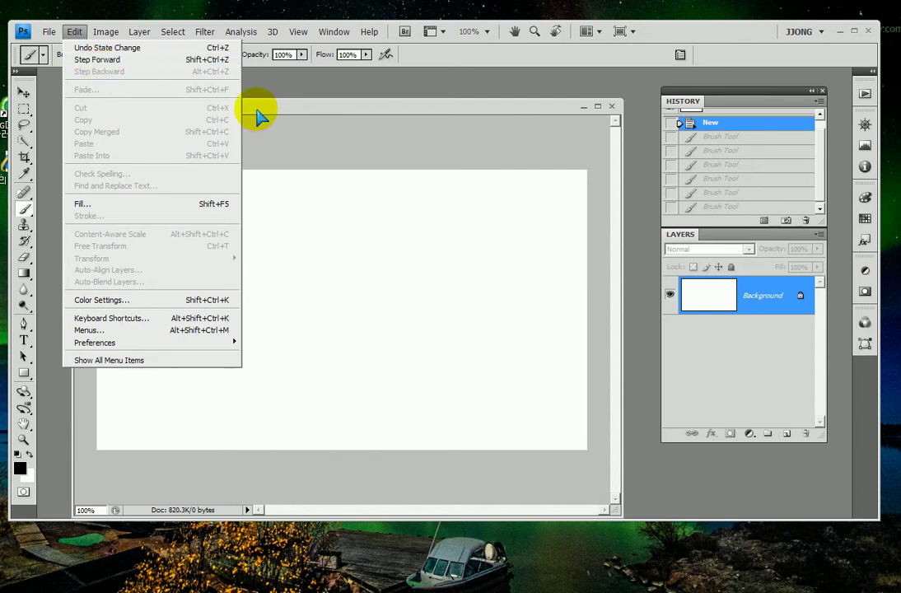
pyautogui.click(740, 207)
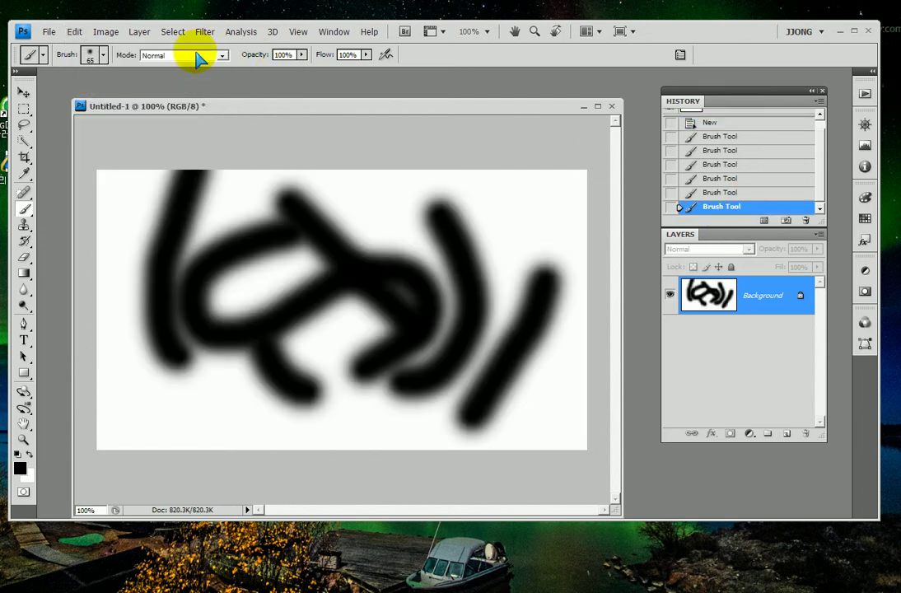
pyautogui.click(74, 31)
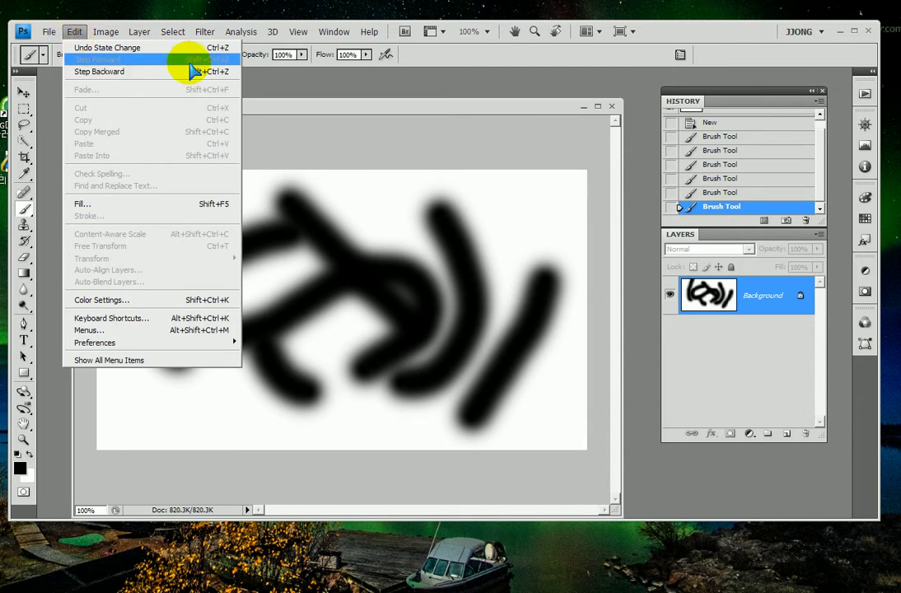
pyautogui.click(729, 213)
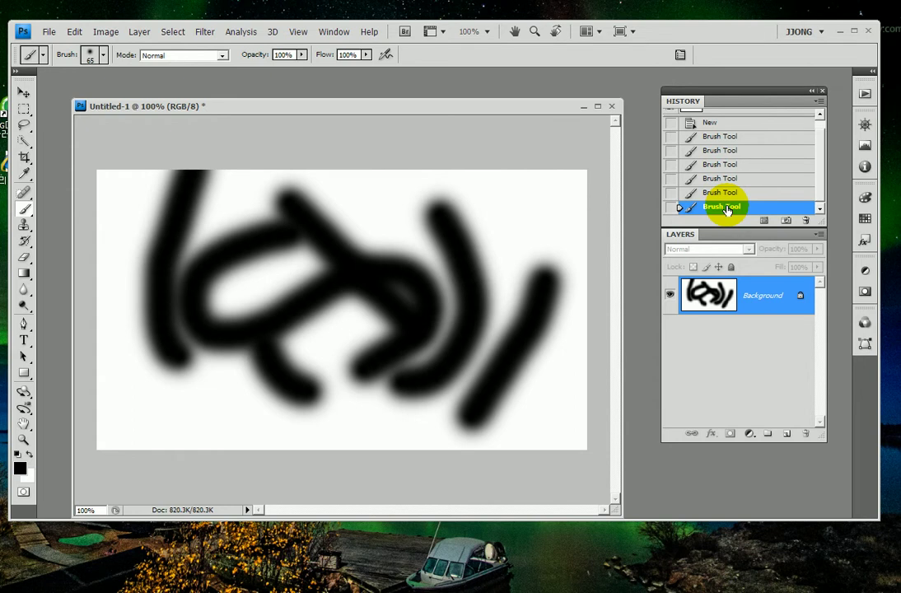
pyautogui.hotkey('alt', 'shift', 'z')
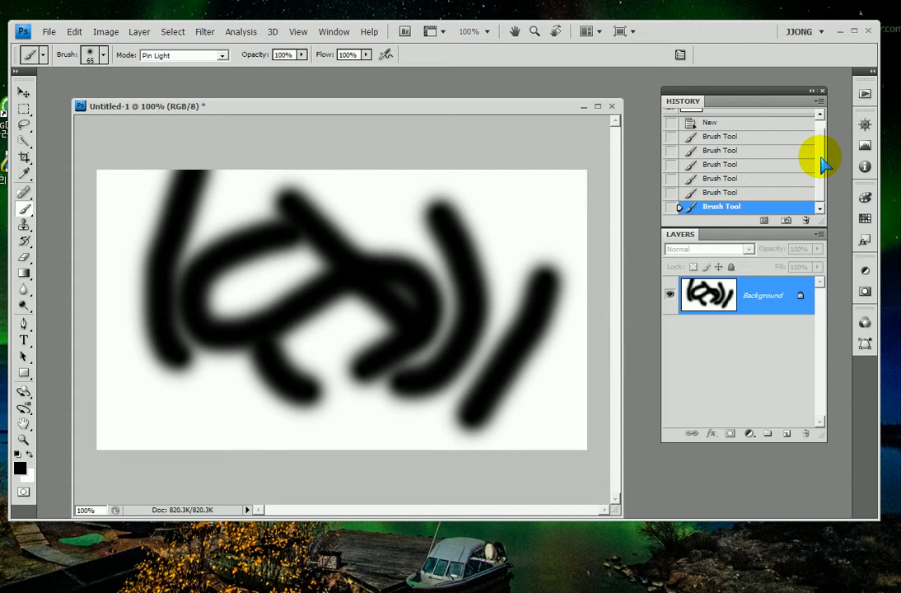
pyautogui.scroll(2, 820, 140)
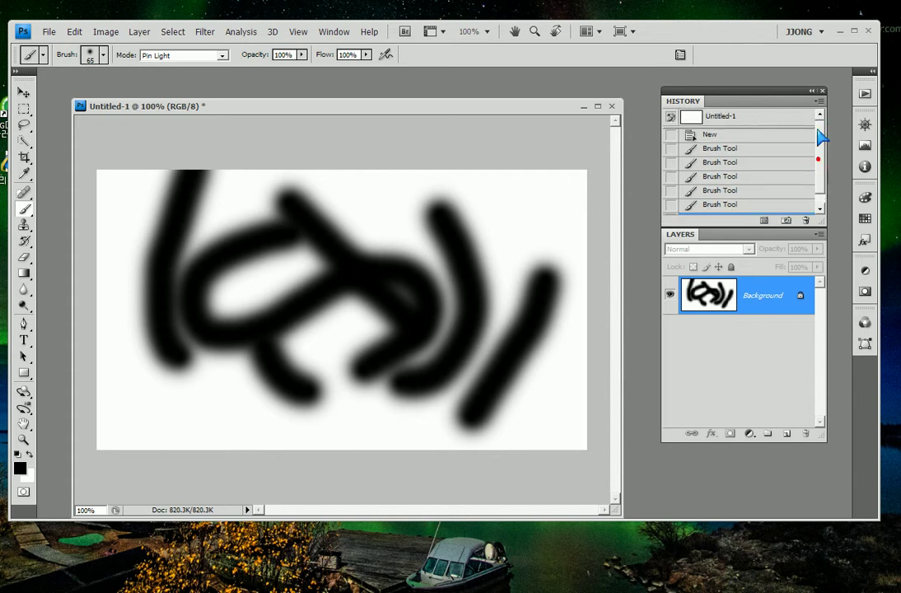
# Revert History to New, then replay the strokes up to the fourth Brush step
pyautogui.click(791, 134)
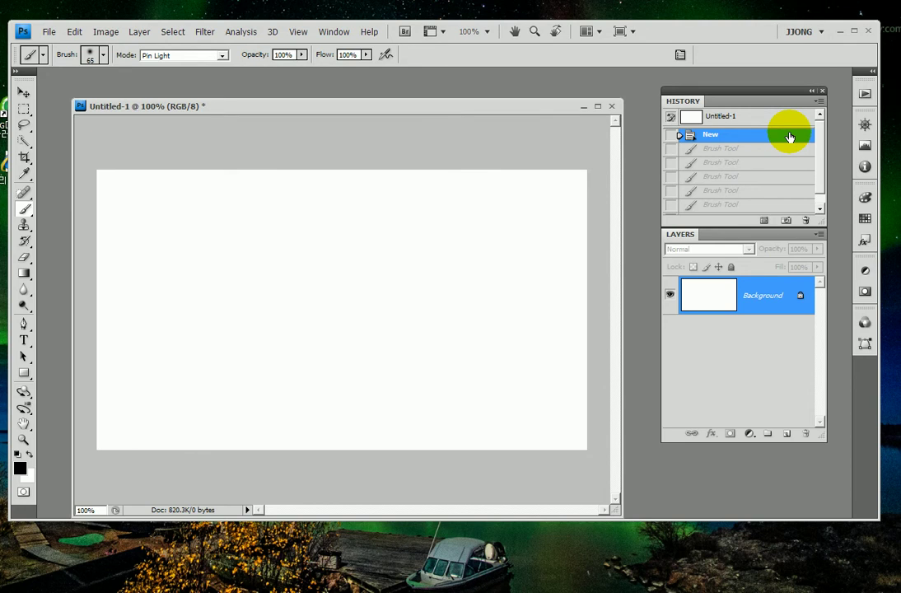
pyautogui.click(770, 148)
pyautogui.click(764, 162)
pyautogui.click(754, 176)
pyautogui.click(748, 190)
# Toggle between stroke states, then return History to the blank New state
pyautogui.click(752, 176)
pyautogui.click(750, 162)
pyautogui.click(751, 177)
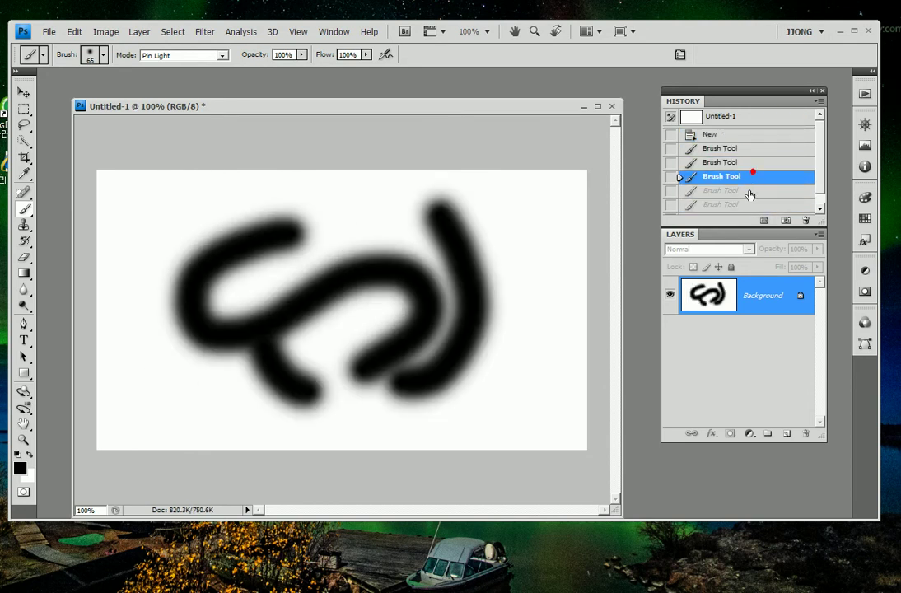
pyautogui.click(750, 190)
pyautogui.click(744, 162)
pyautogui.click(747, 149)
pyautogui.click(748, 134)
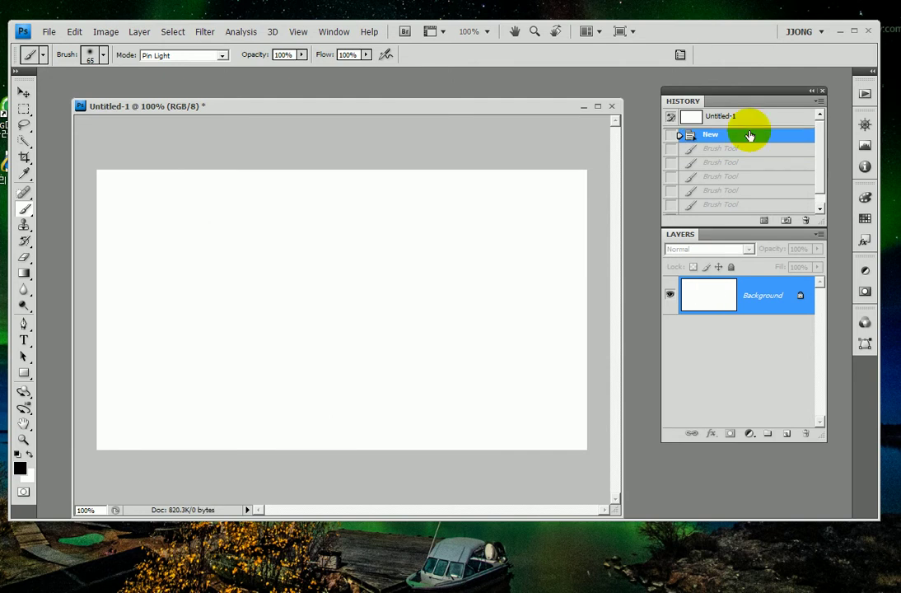
# Change the foreground colour from black to fully saturated magenta ff00d8 (H 309, S 100, B 100)
pyautogui.moveTo(299, 396)
pyautogui.mouseDown()
pyautogui.moveTo(140, 428)
pyautogui.moveTo(62, 461)
pyautogui.moveTo(10, 453)
pyautogui.moveTo(24, 483)
pyautogui.moveTo(58, 456)
pyautogui.mouseUp()
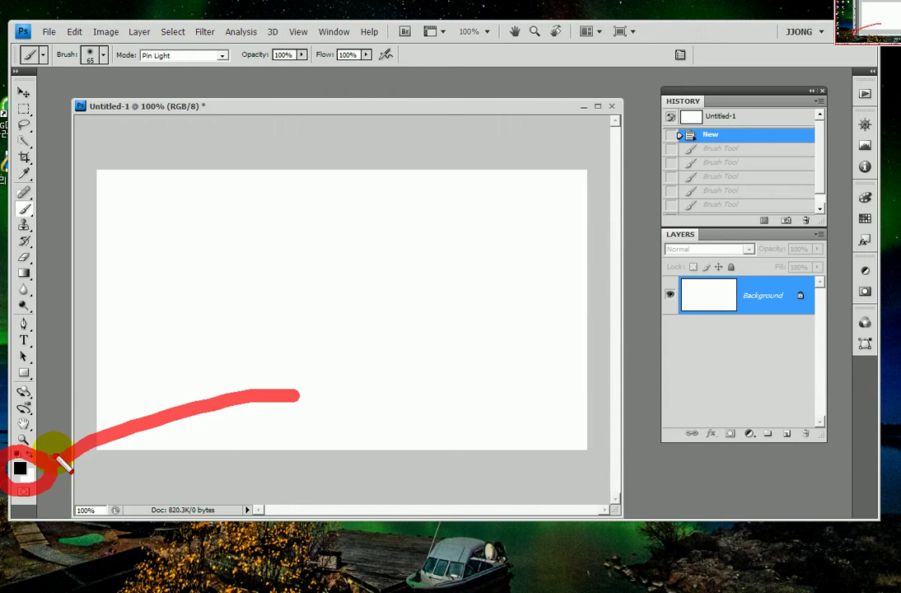
pyautogui.click(19, 466)
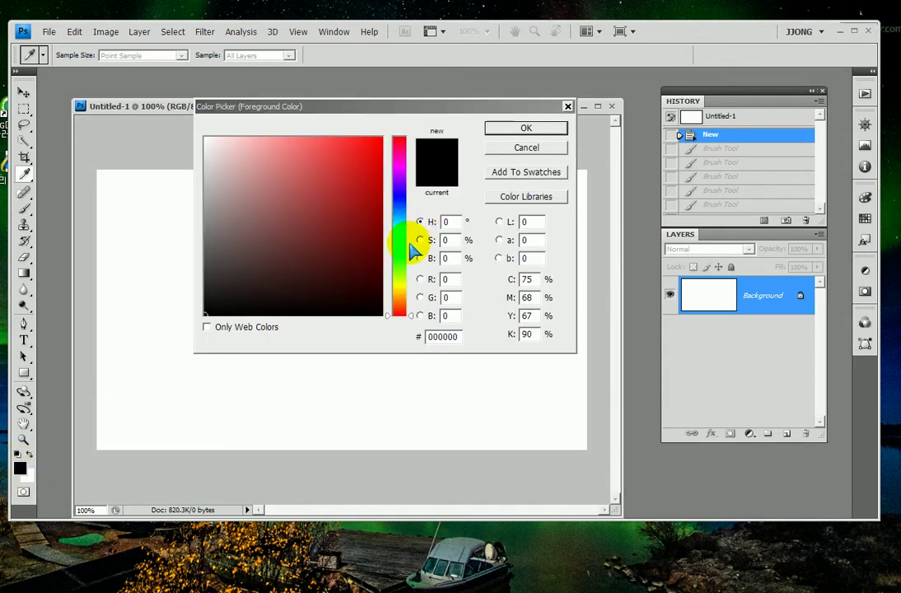
pyautogui.moveTo(418, 241)
pyautogui.mouseDown()
pyautogui.moveTo(430, 170)
pyautogui.moveTo(395, 124)
pyautogui.moveTo(379, 315)
pyautogui.moveTo(412, 311)
pyautogui.mouseUp()
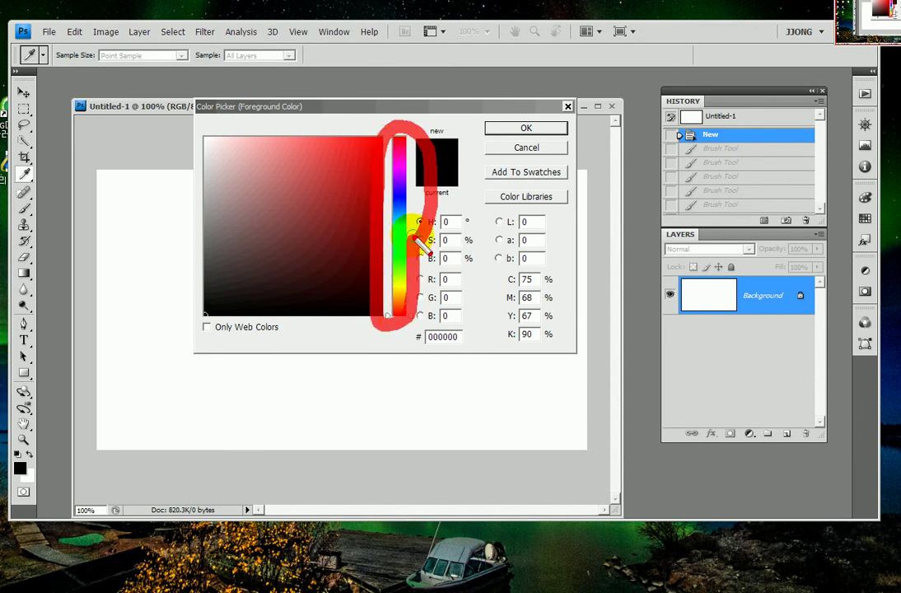
pyautogui.press('Escape')
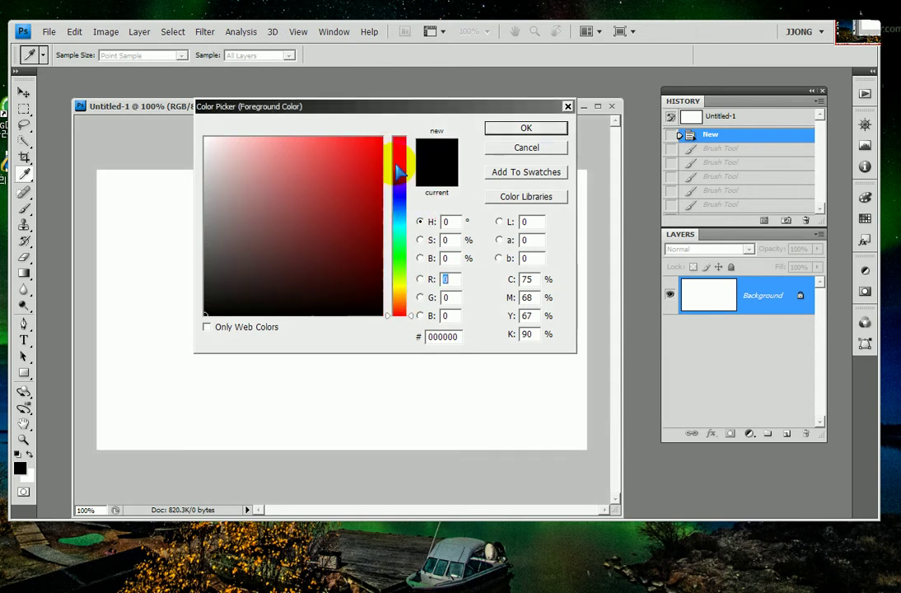
pyautogui.click(398, 163)
pyautogui.moveTo(338, 224)
pyautogui.mouseDown()
pyautogui.moveTo(375, 188)
pyautogui.moveTo(254, 169)
pyautogui.moveTo(363, 177)
pyautogui.moveTo(264, 191)
pyautogui.moveTo(373, 239)
pyautogui.moveTo(247, 165)
pyautogui.moveTo(318, 245)
pyautogui.moveTo(368, 155)
pyautogui.moveTo(362, 226)
pyautogui.moveTo(399, 135)
pyautogui.moveTo(428, 173)
pyautogui.mouseUp()
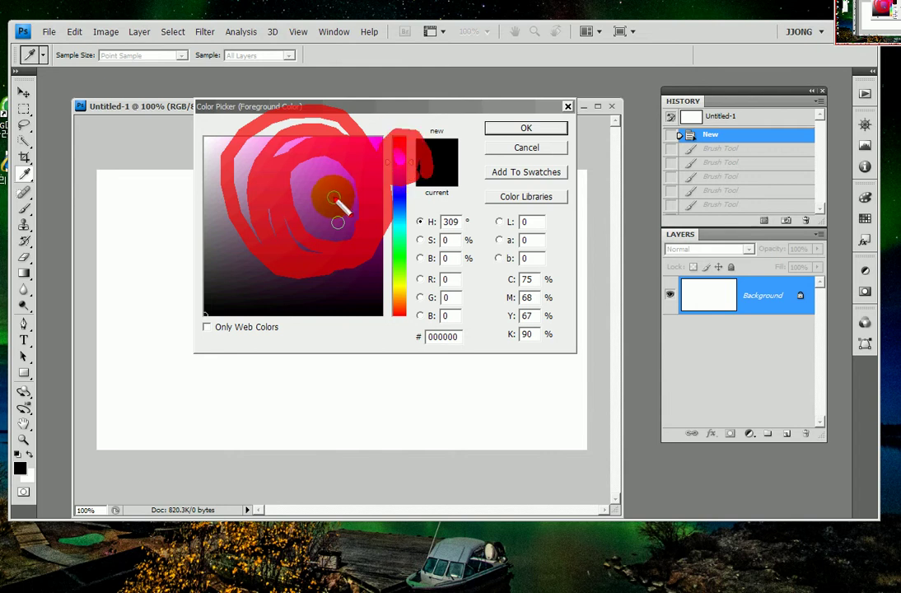
pyautogui.moveTo(346, 158)
pyautogui.mouseDown()
pyautogui.moveTo(388, 169)
pyautogui.moveTo(459, 117)
pyautogui.moveTo(451, 207)
pyautogui.mouseUp()
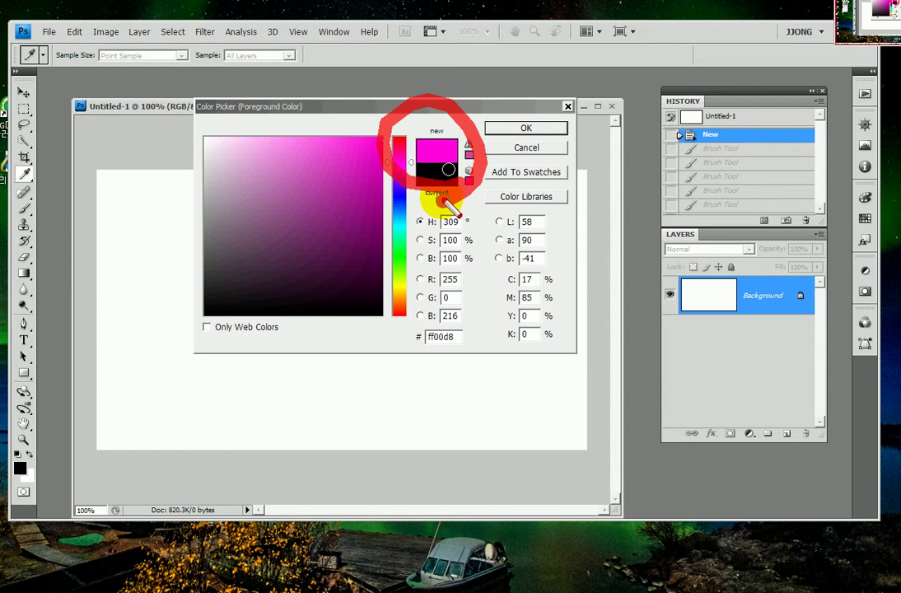
pyautogui.press('Escape')
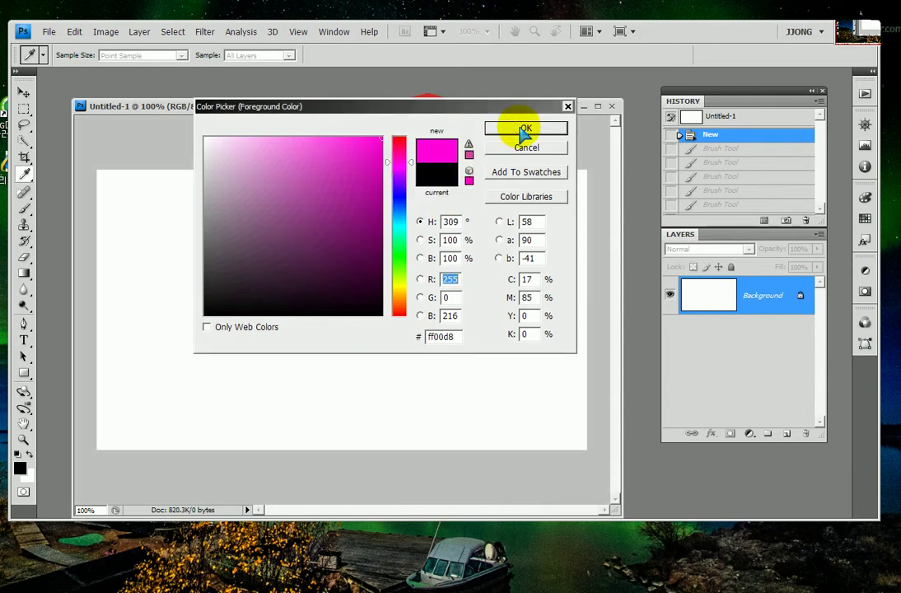
pyautogui.click(525, 132)
# Paint a soft magenta S-shaped stroke and a second looping stroke across the canvas
pyautogui.moveTo(268, 213)
pyautogui.mouseDown()
pyautogui.moveTo(215, 245)
pyautogui.moveTo(340, 255)
pyautogui.moveTo(369, 385)
pyautogui.mouseUp()
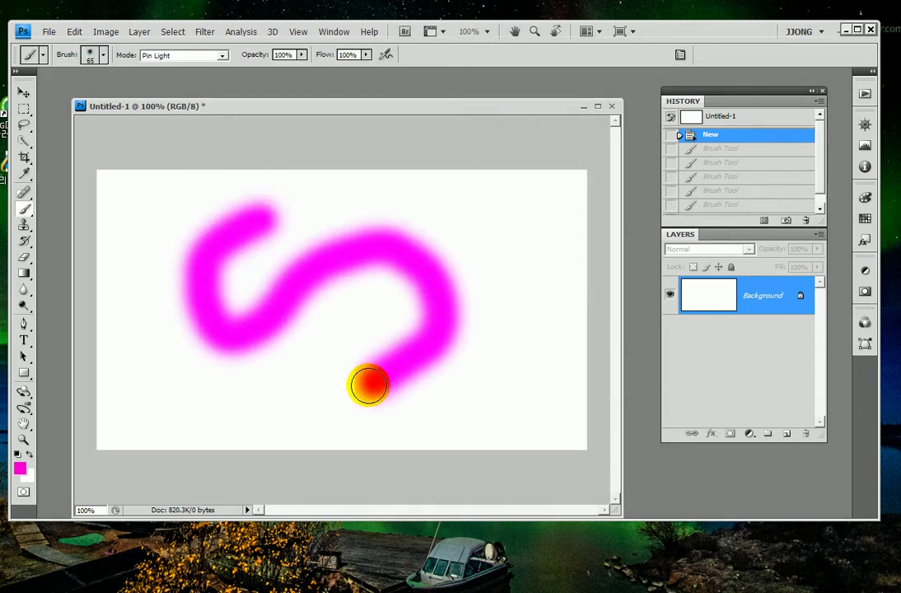
pyautogui.moveTo(354, 201)
pyautogui.mouseDown()
pyautogui.moveTo(322, 366)
pyautogui.moveTo(493, 374)
pyautogui.moveTo(491, 366)
pyautogui.mouseUp()
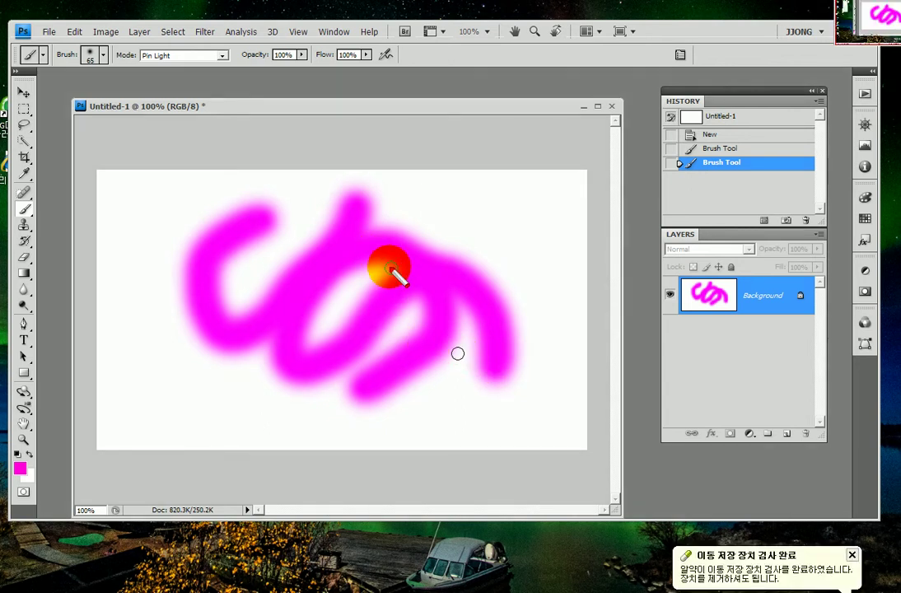
pyautogui.moveTo(396, 286); pyautogui.dragTo(422, 284)
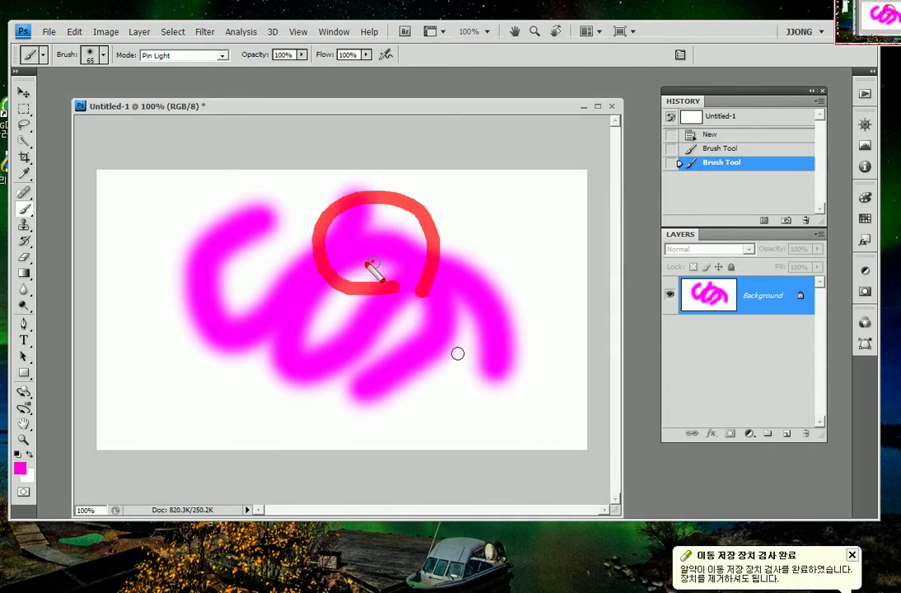
pyautogui.moveTo(375, 262); pyautogui.dragTo(156, 402)
pyautogui.moveTo(151, 356)
pyautogui.mouseDown()
pyautogui.moveTo(156, 404)
pyautogui.moveTo(206, 396)
pyautogui.moveTo(135, 432)
pyautogui.moveTo(131, 360)
pyautogui.mouseUp()
# Drag along the magenta squiggle's loops on the canvas to trace its path
pyautogui.click(386, 206)
pyautogui.moveTo(370, 264)
pyautogui.mouseDown()
pyautogui.moveTo(151, 408)
pyautogui.moveTo(151, 323)
pyautogui.mouseUp()
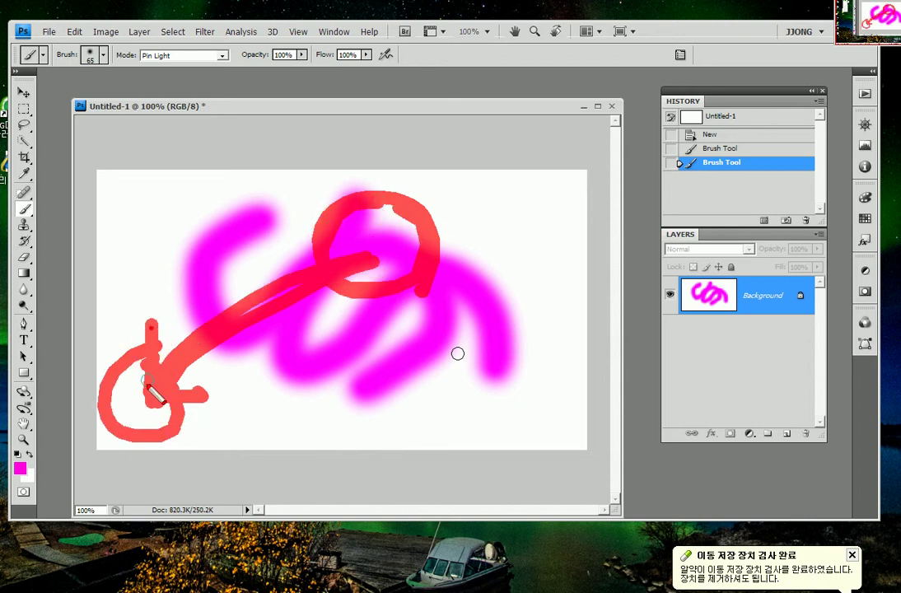
pyautogui.moveTo(151, 395); pyautogui.dragTo(232, 368)
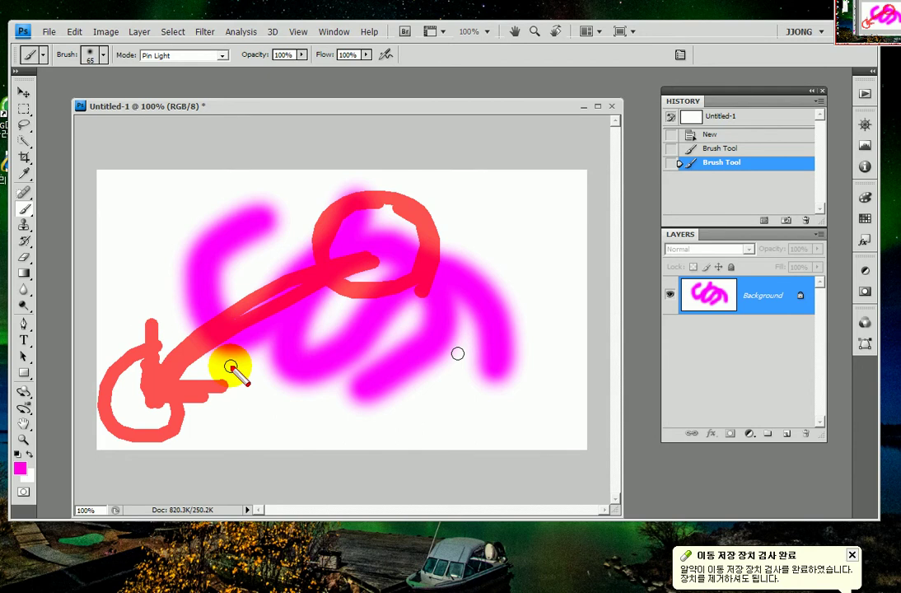
pyautogui.press('Escape')
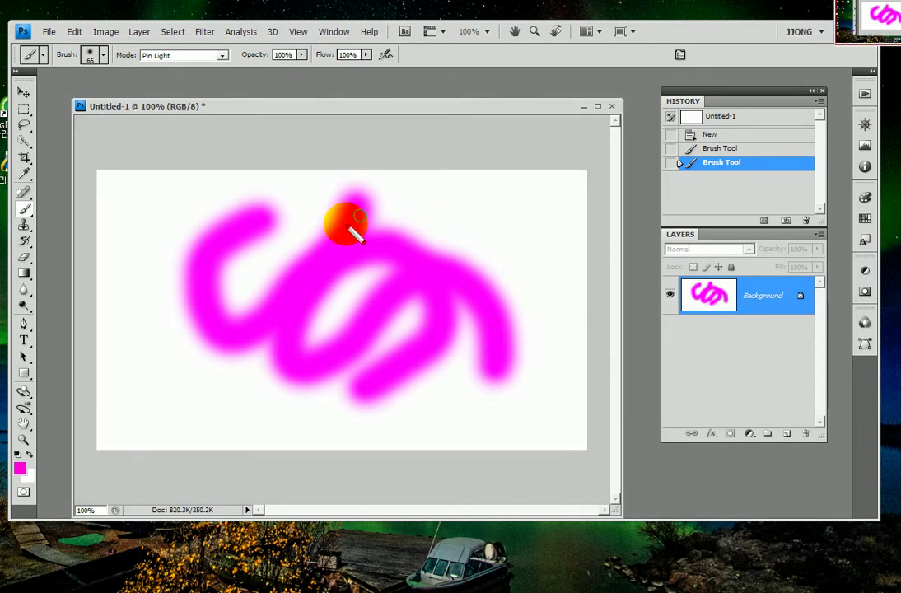
pyautogui.moveTo(392, 282)
pyautogui.mouseDown()
pyautogui.moveTo(335, 247)
pyautogui.moveTo(376, 201)
pyautogui.moveTo(428, 237)
pyautogui.moveTo(414, 282)
pyautogui.mouseUp()
pyautogui.moveTo(346, 265)
pyautogui.mouseDown()
pyautogui.moveTo(187, 328)
pyautogui.moveTo(154, 362)
pyautogui.moveTo(179, 360)
pyautogui.mouseUp()
pyautogui.moveTo(153, 425)
pyautogui.mouseDown()
pyautogui.moveTo(206, 393)
pyautogui.moveTo(188, 449)
pyautogui.mouseUp()
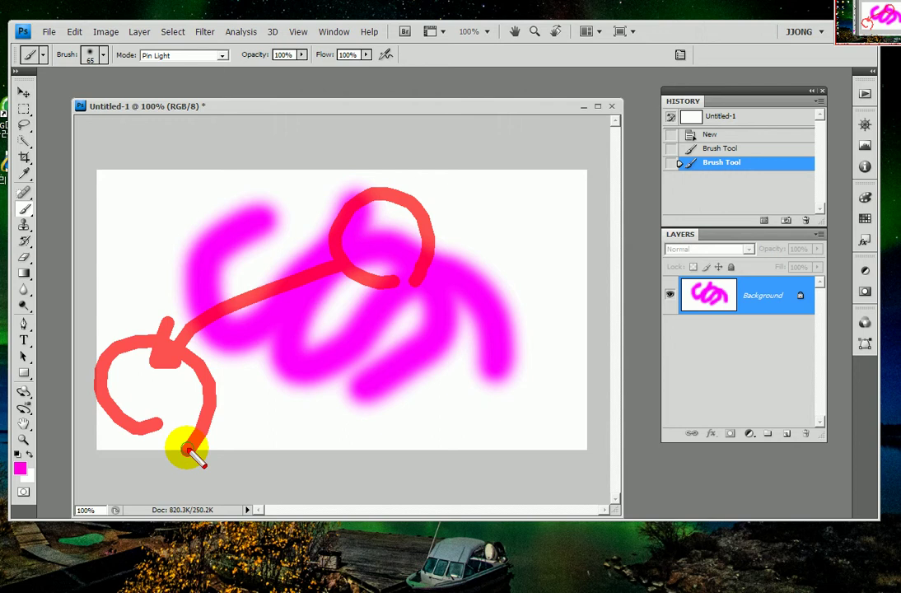
pyautogui.press('Escape')
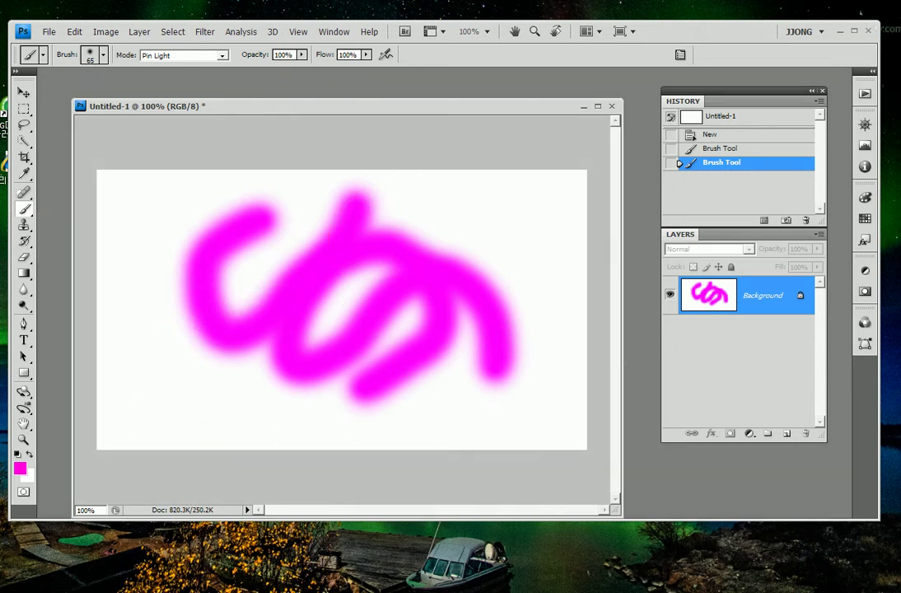
# Open the Marquee tool flyout in the toolbox to show the selection shapes
pyautogui.click(24, 107)
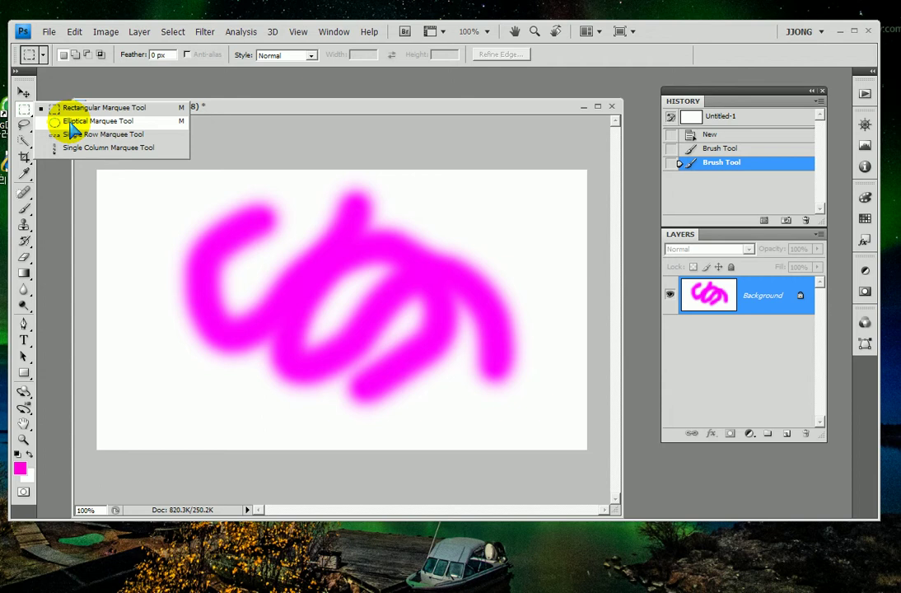
# Draw an elliptical selection over the squiggle's upper loop, undoing a trial move of it
pyautogui.click(72, 123)
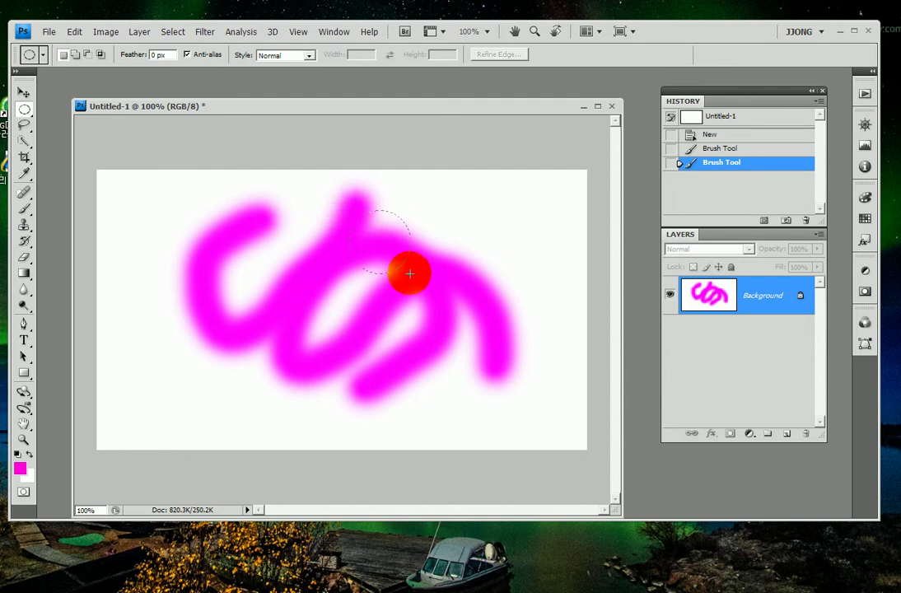
pyautogui.moveTo(415, 279); pyautogui.dragTo(349, 211)
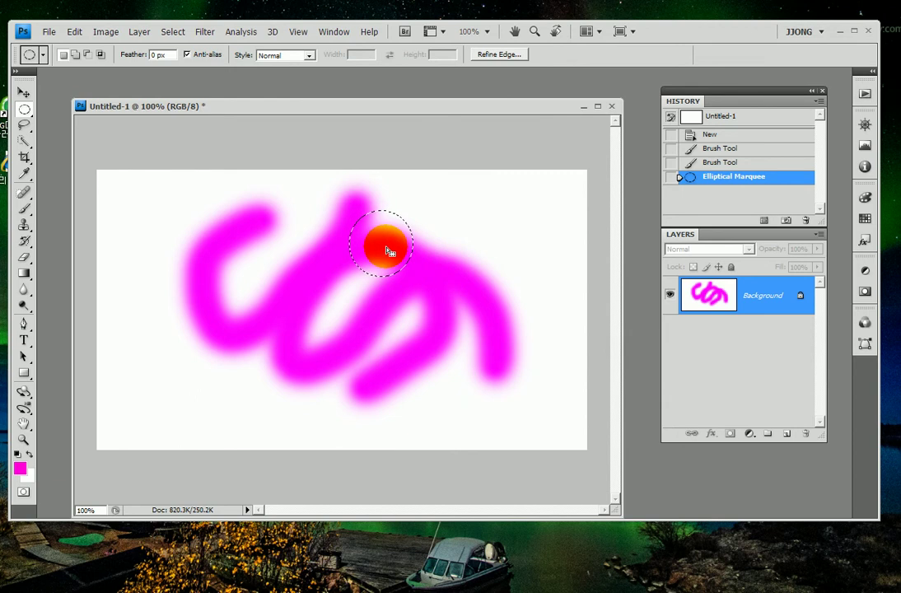
pyautogui.moveTo(391, 252); pyautogui.dragTo(167, 379)
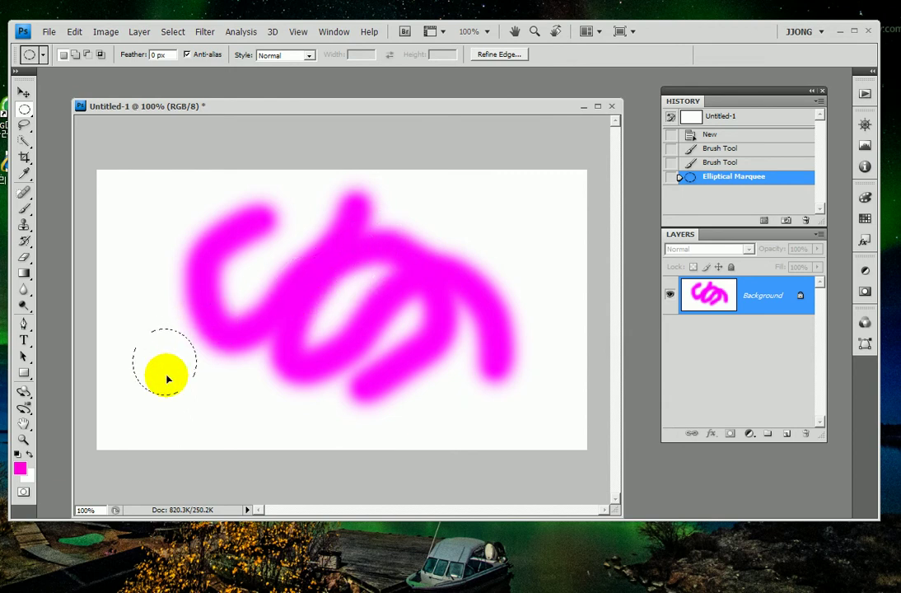
pyautogui.moveTo(183, 407)
pyautogui.mouseDown()
pyautogui.moveTo(137, 377)
pyautogui.moveTo(237, 415)
pyautogui.moveTo(198, 420)
pyautogui.mouseUp()
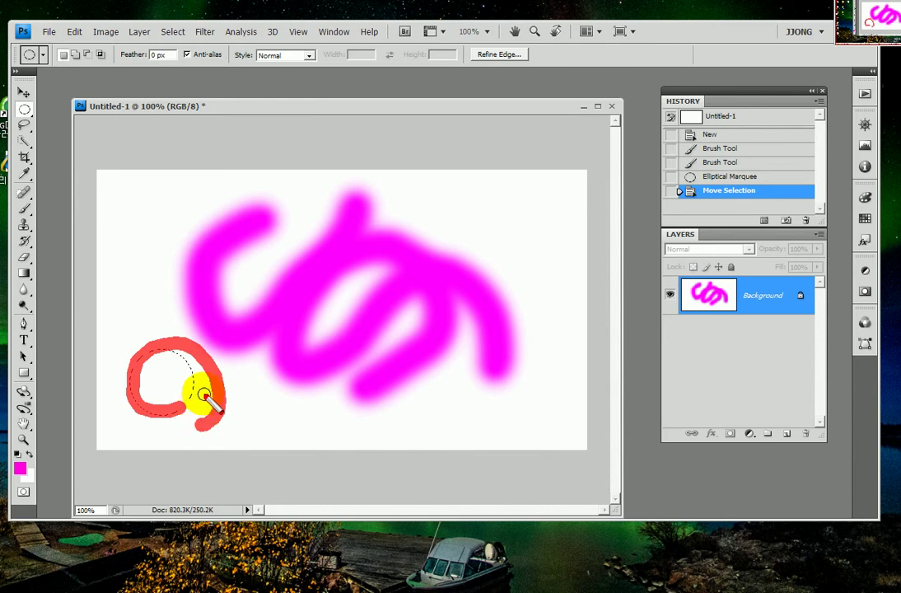
pyautogui.moveTo(169, 404); pyautogui.dragTo(195, 398)
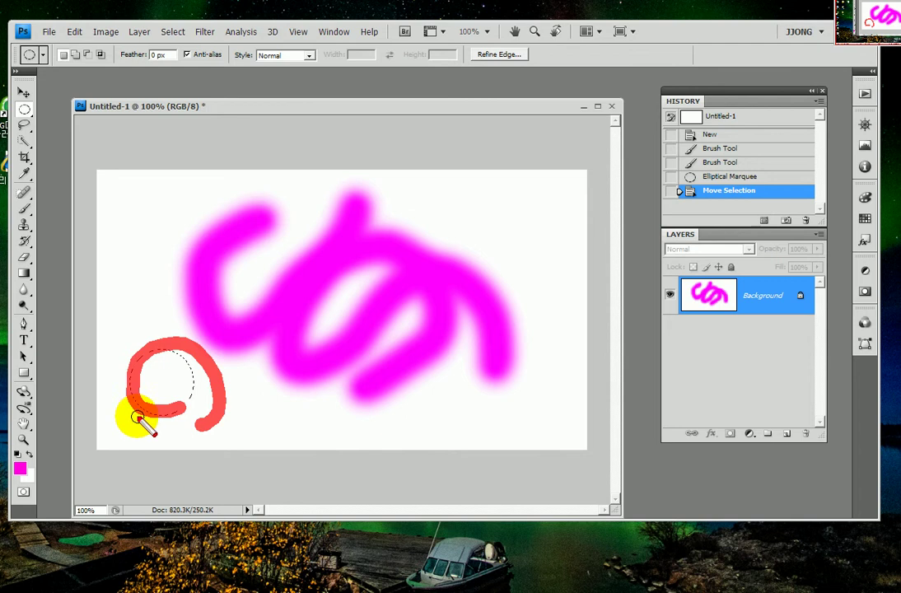
pyautogui.press('Escape')
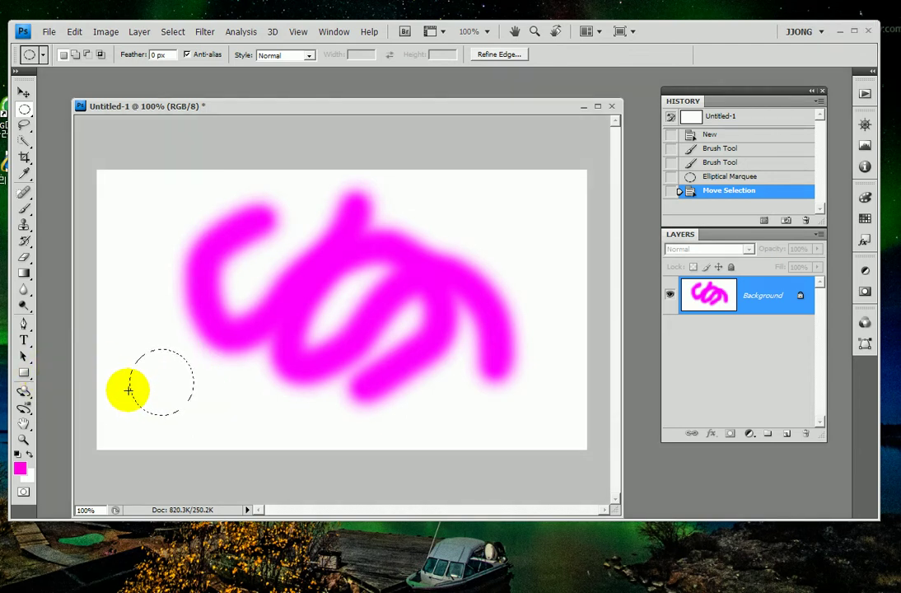
pyautogui.hotkey('ctrl', 'z')
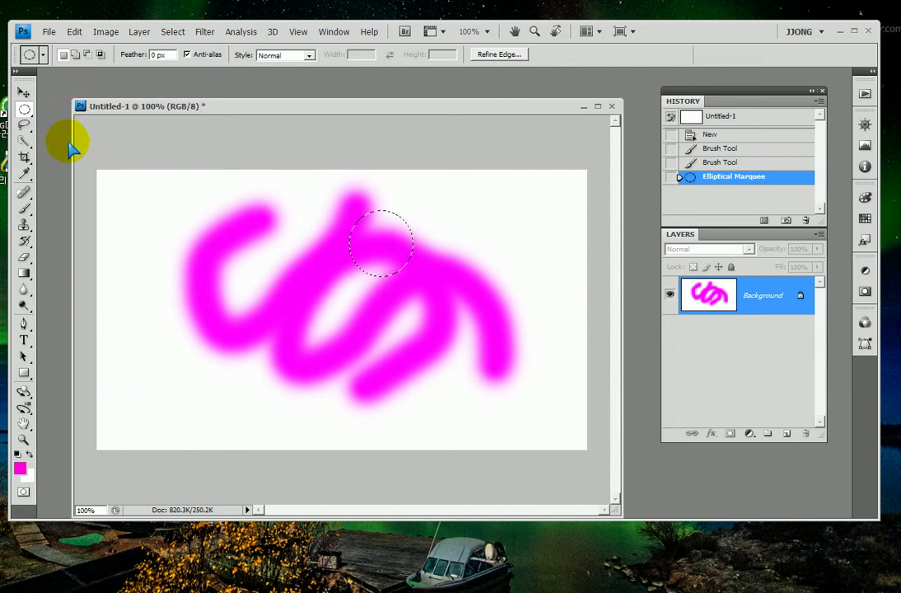
pyautogui.hotkey('ctrl', '2')
pyautogui.moveTo(99, 77); pyautogui.dragTo(113, 86)
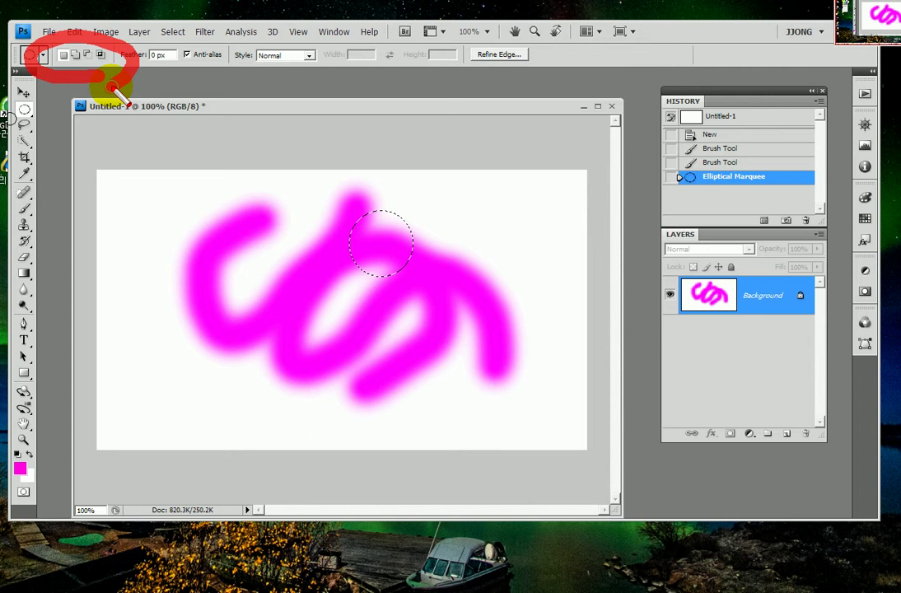
pyautogui.moveTo(404, 262)
pyautogui.mouseDown()
pyautogui.moveTo(423, 231)
pyautogui.moveTo(440, 265)
pyautogui.moveTo(395, 247)
pyautogui.moveTo(438, 246)
pyautogui.moveTo(352, 225)
pyautogui.moveTo(425, 255)
pyautogui.moveTo(365, 189)
pyautogui.moveTo(416, 256)
pyautogui.moveTo(333, 254)
pyautogui.moveTo(332, 240)
pyautogui.moveTo(241, 302)
pyautogui.moveTo(169, 374)
pyautogui.mouseUp()
pyautogui.press('Escape')
pyautogui.moveTo(158, 412)
pyautogui.mouseDown()
pyautogui.moveTo(196, 346)
pyautogui.moveTo(158, 412)
pyautogui.moveTo(225, 366)
pyautogui.moveTo(201, 412)
pyautogui.moveTo(221, 404)
pyautogui.mouseUp()
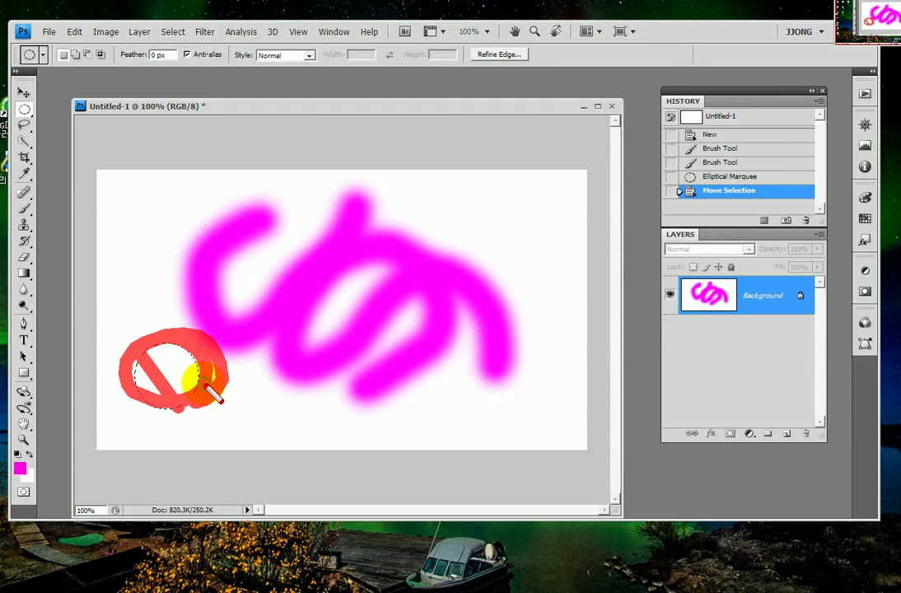
pyautogui.press('Escape')
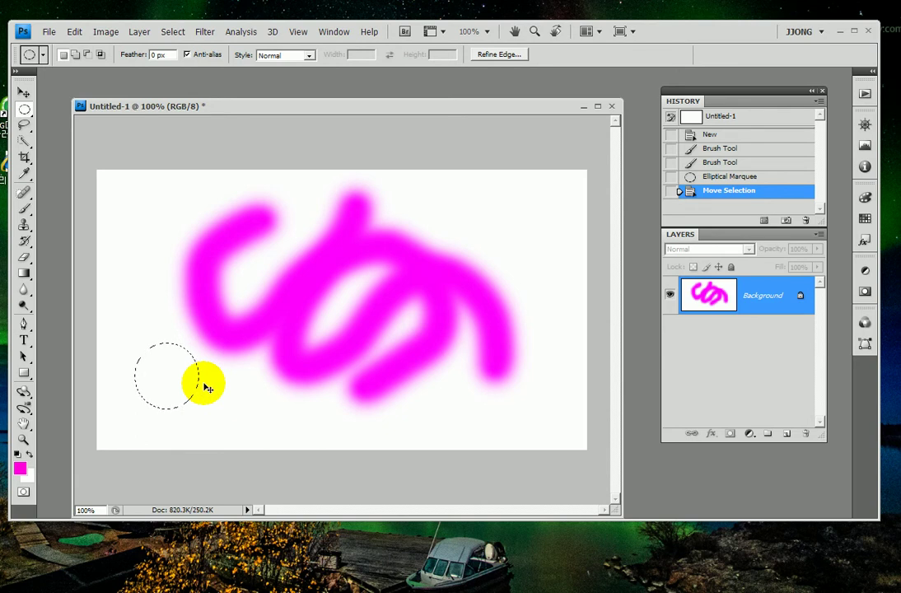
pyautogui.hotkey('ctrl', 'z')
pyautogui.moveTo(388, 221); pyautogui.dragTo(393, 230)
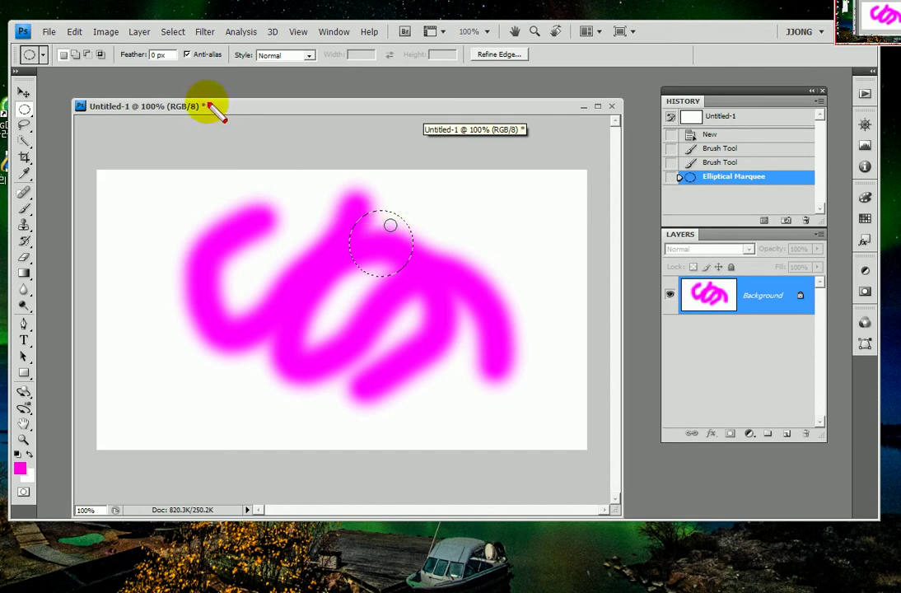
pyautogui.moveTo(43, 80); pyautogui.dragTo(37, 125)
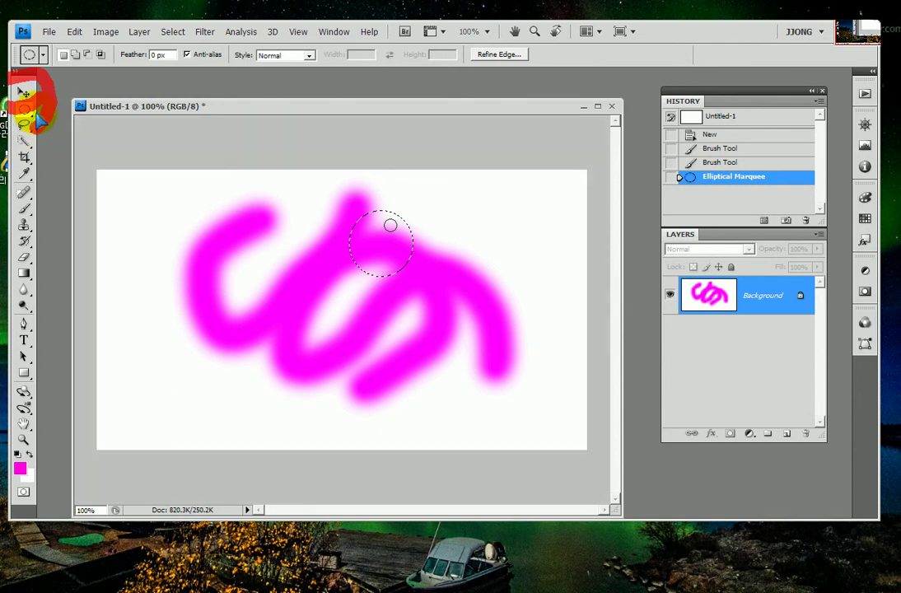
# Move the selected circle of magenta pixels to the canvas's lower left, leaving a white hole
pyautogui.click(23, 93)
pyautogui.click(380, 249)
pyautogui.moveTo(381, 248)
pyautogui.mouseDown()
pyautogui.moveTo(330, 274)
pyautogui.moveTo(370, 276)
pyautogui.mouseUp()
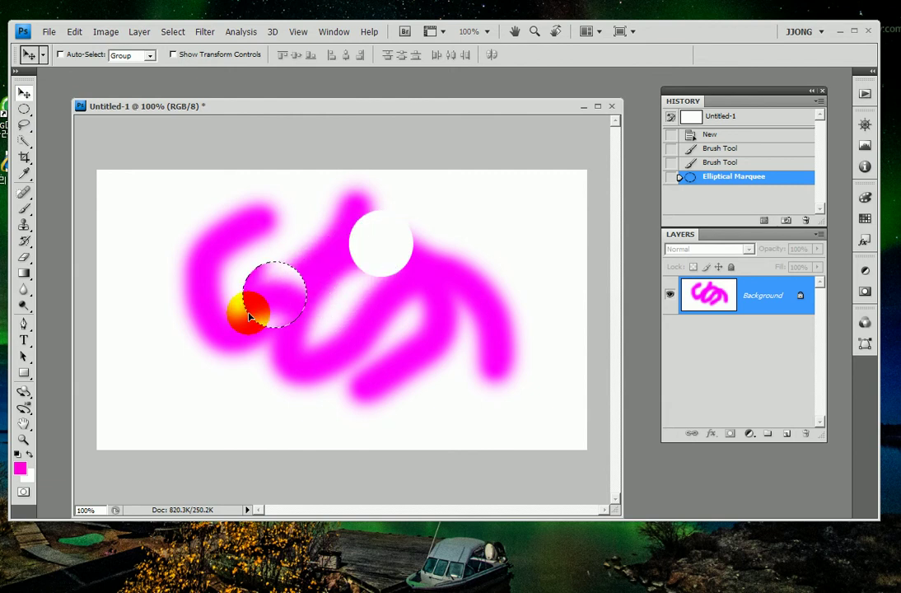
pyautogui.moveTo(370, 275); pyautogui.dragTo(159, 390)
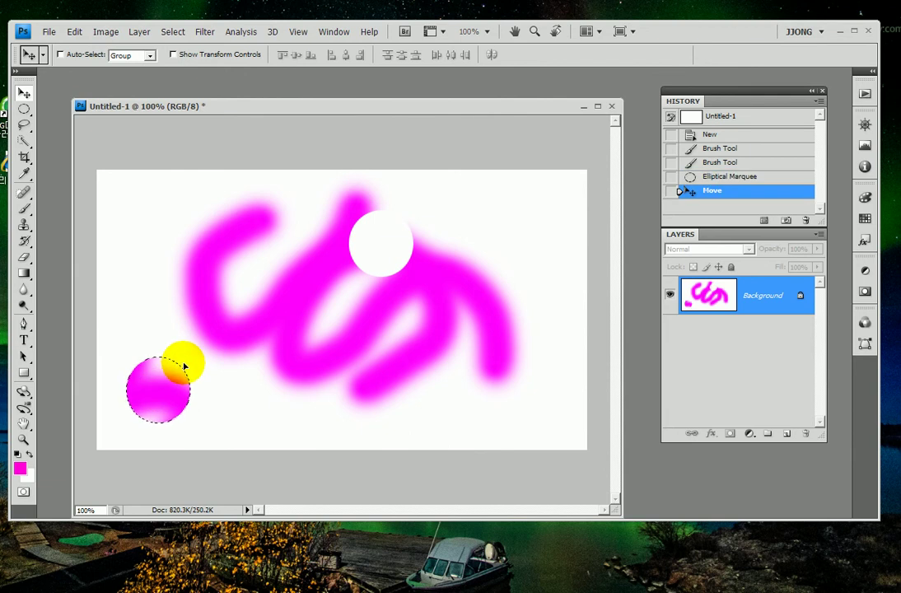